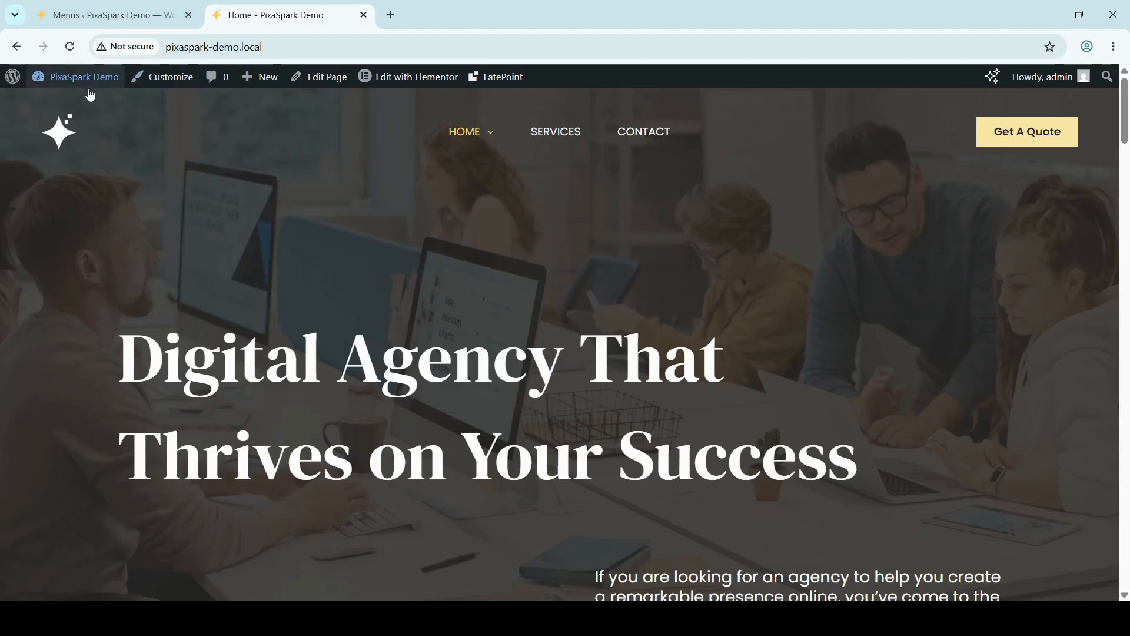
Look over the site's live home page and its header alongside the Menus admin page.
left_click(115, 6)
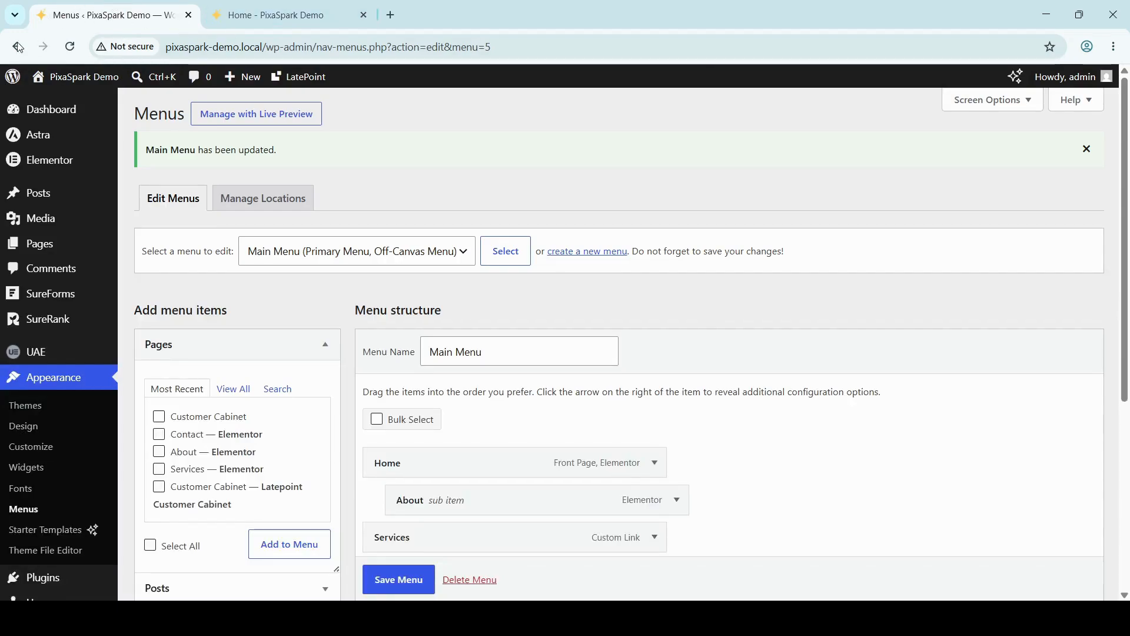
mouse_move(85, 81)
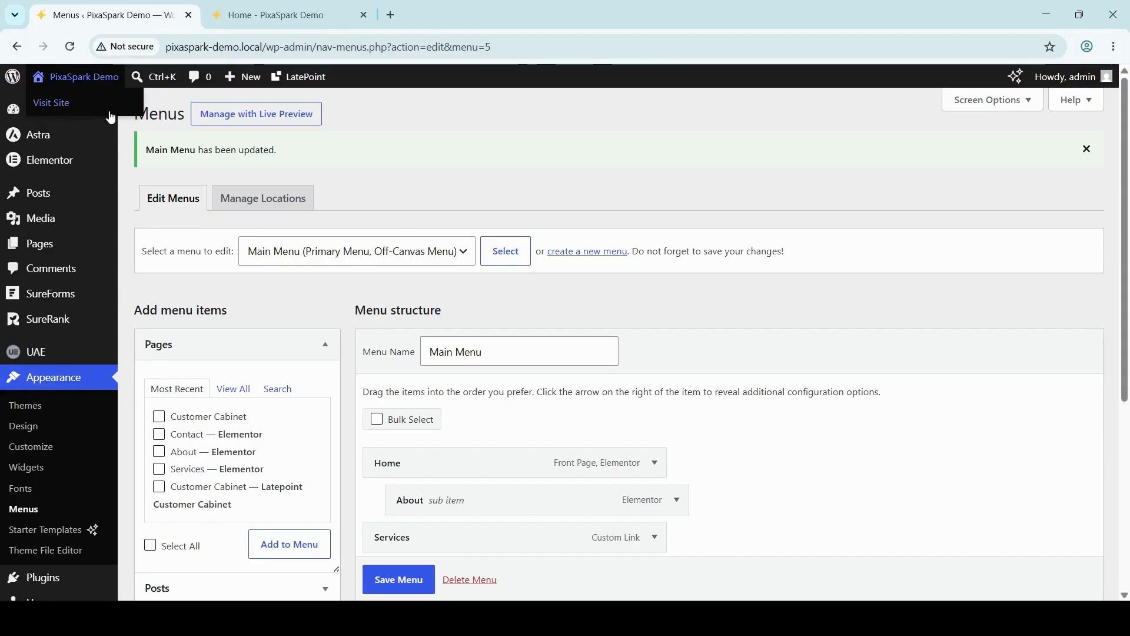
left_click(295, 8)
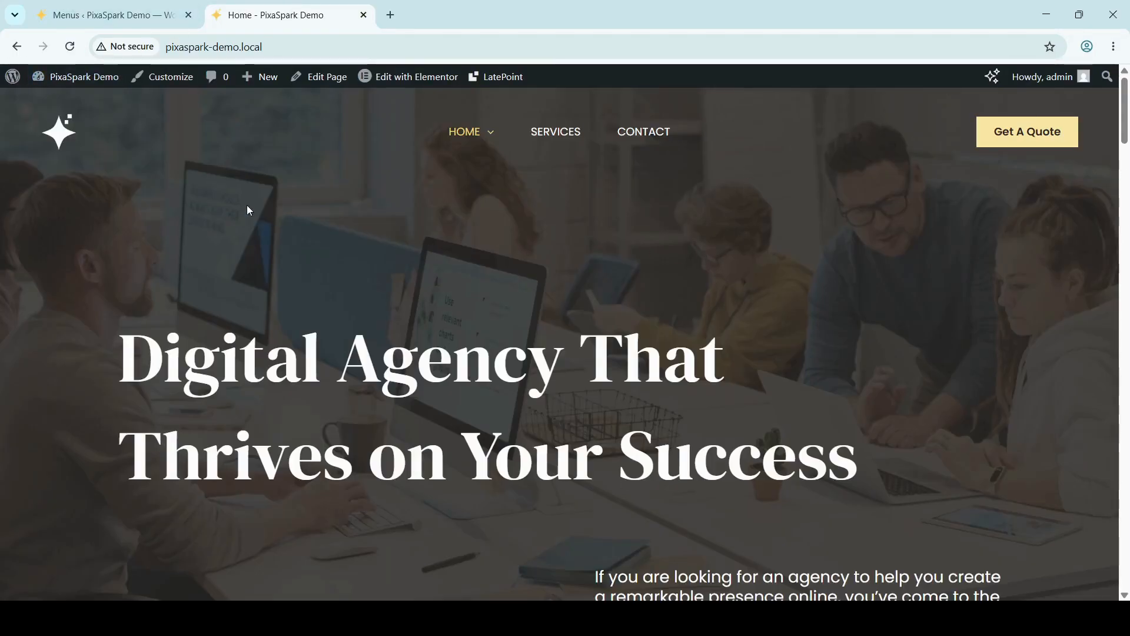
scroll(231, 206, "down", 5)
scroll(231, 206, "up", 5)
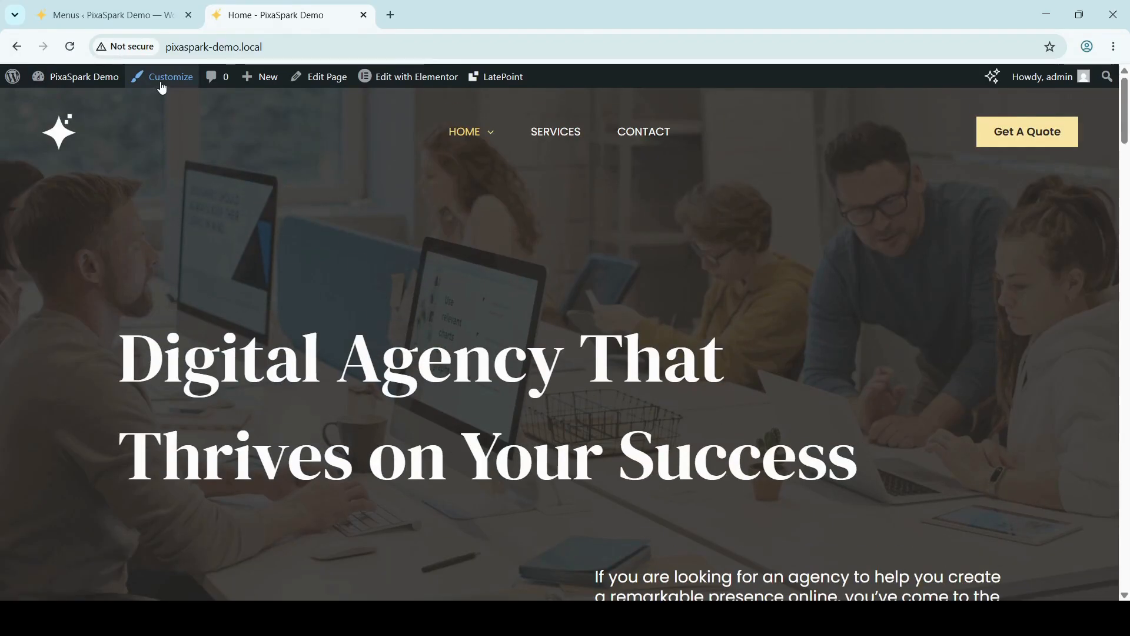
Open the Header Builder customization from the Astra dashboard's quick settings and dismiss the autosave notice.
left_click(160, 5)
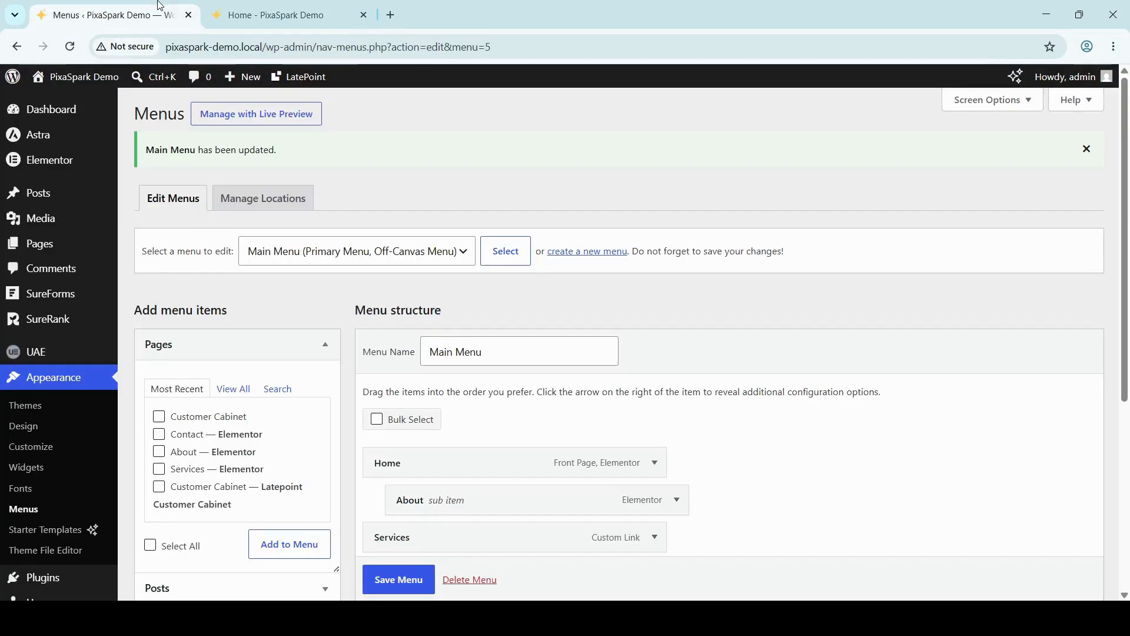
mouse_move(57, 147)
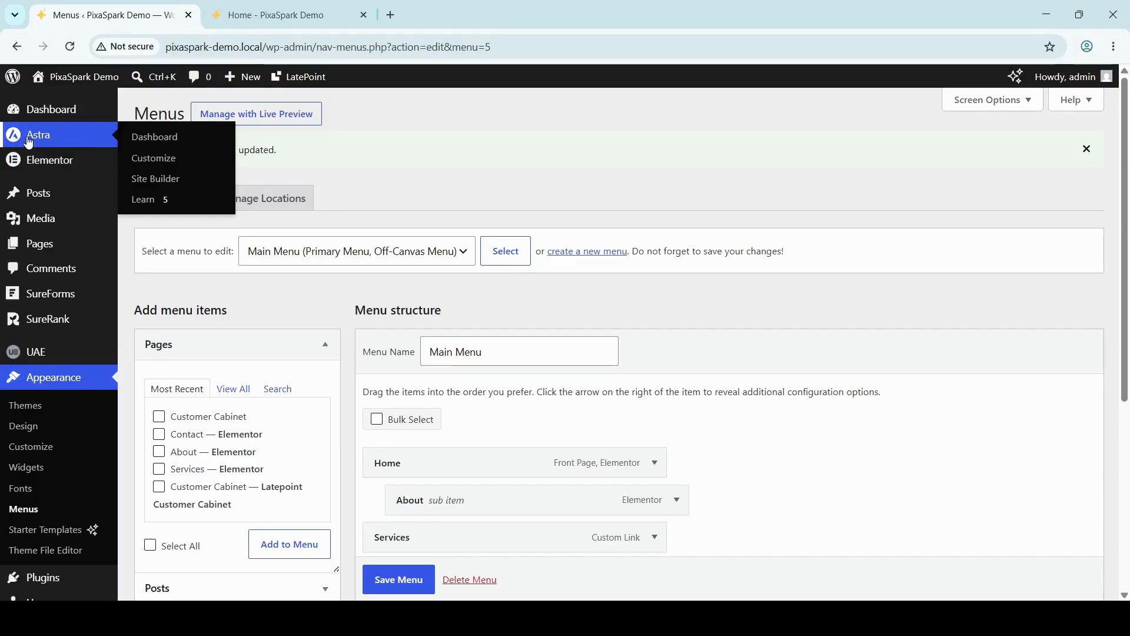
left_click(29, 140)
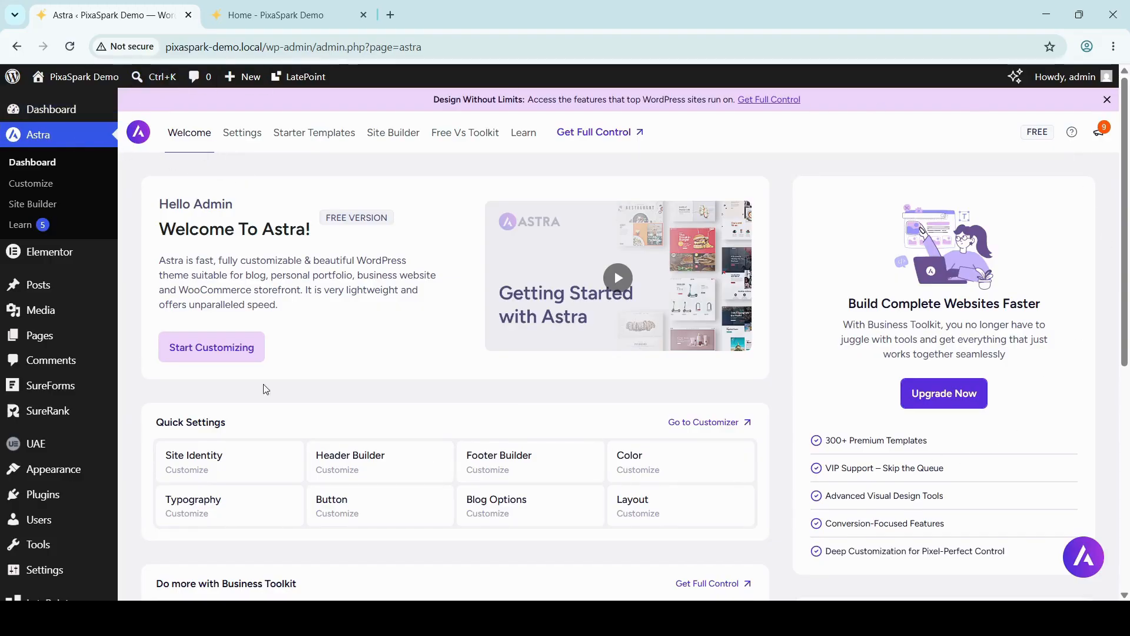
scroll(429, 313, "down", 4)
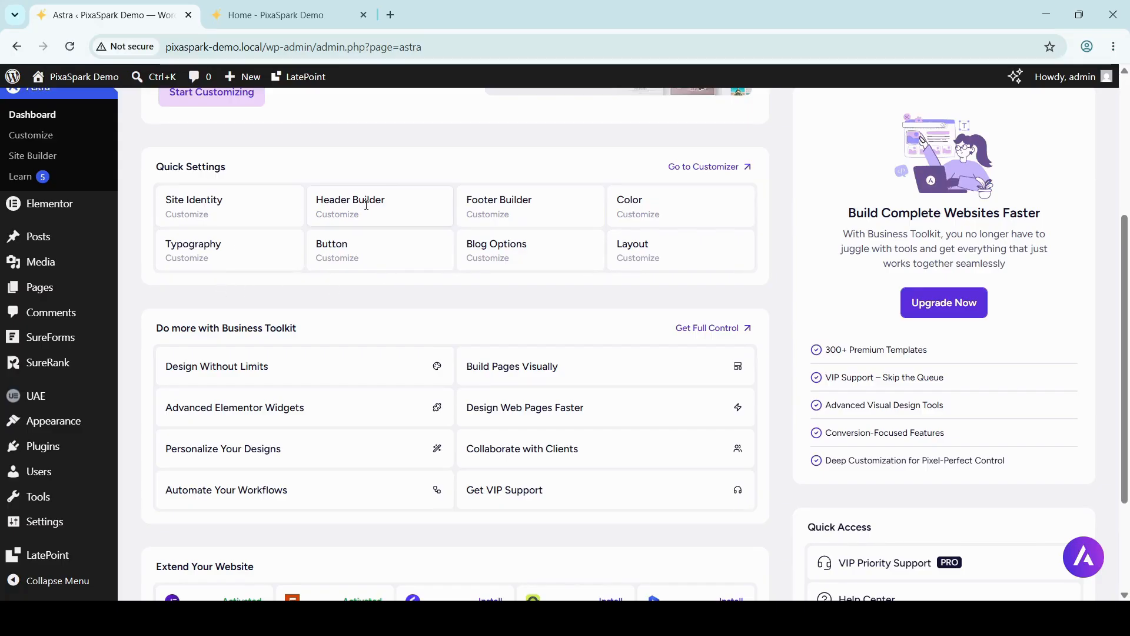
left_click(352, 217)
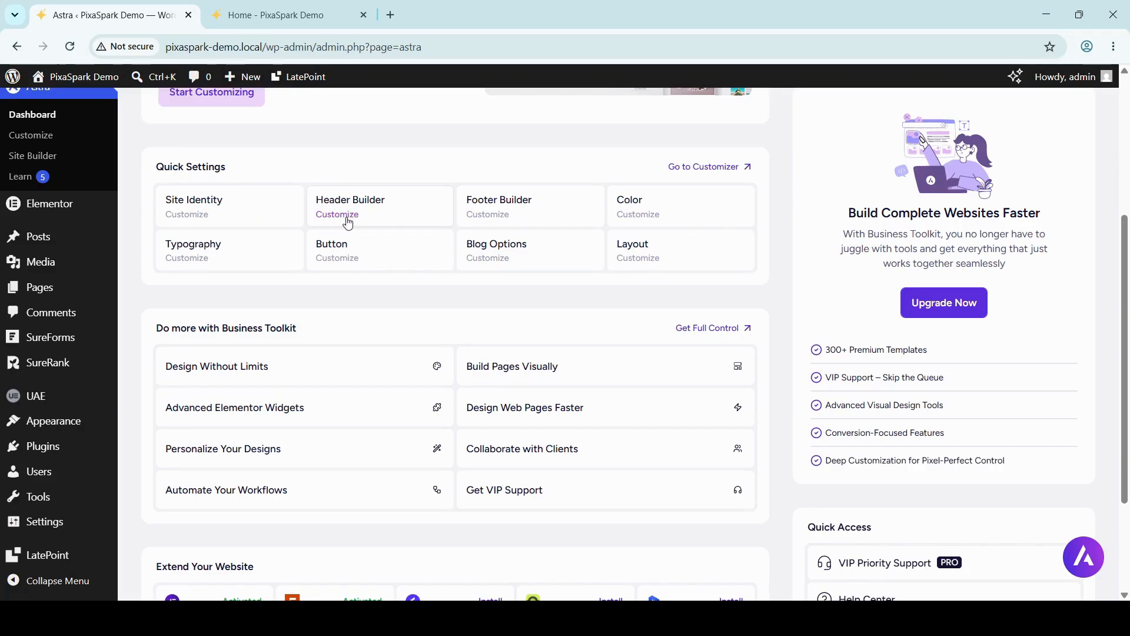
left_click(347, 221)
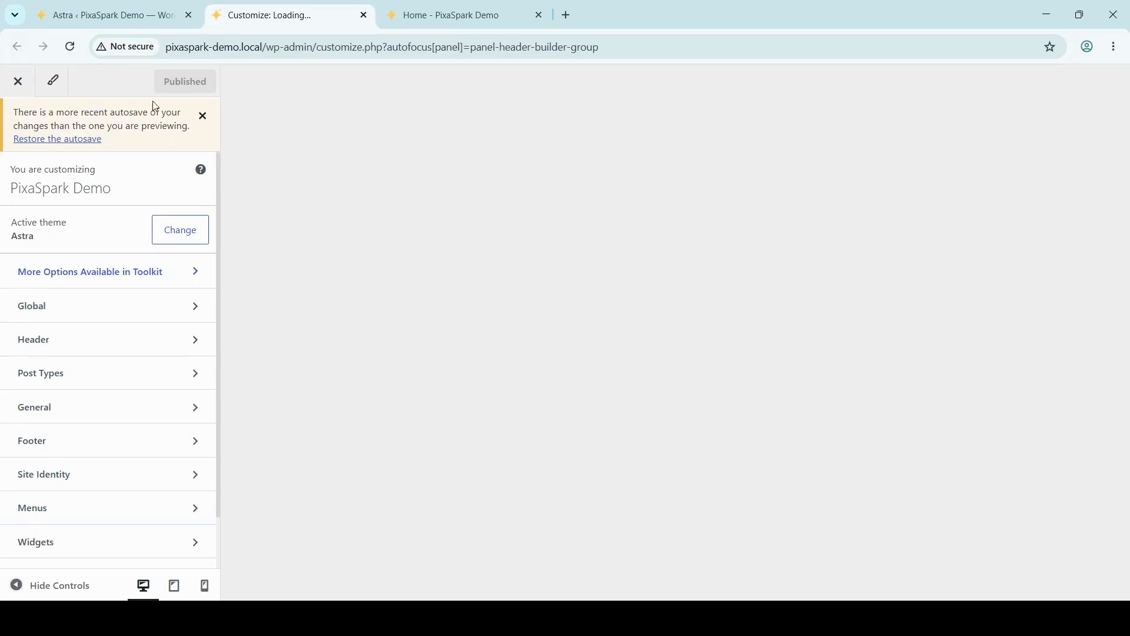
left_click(202, 116)
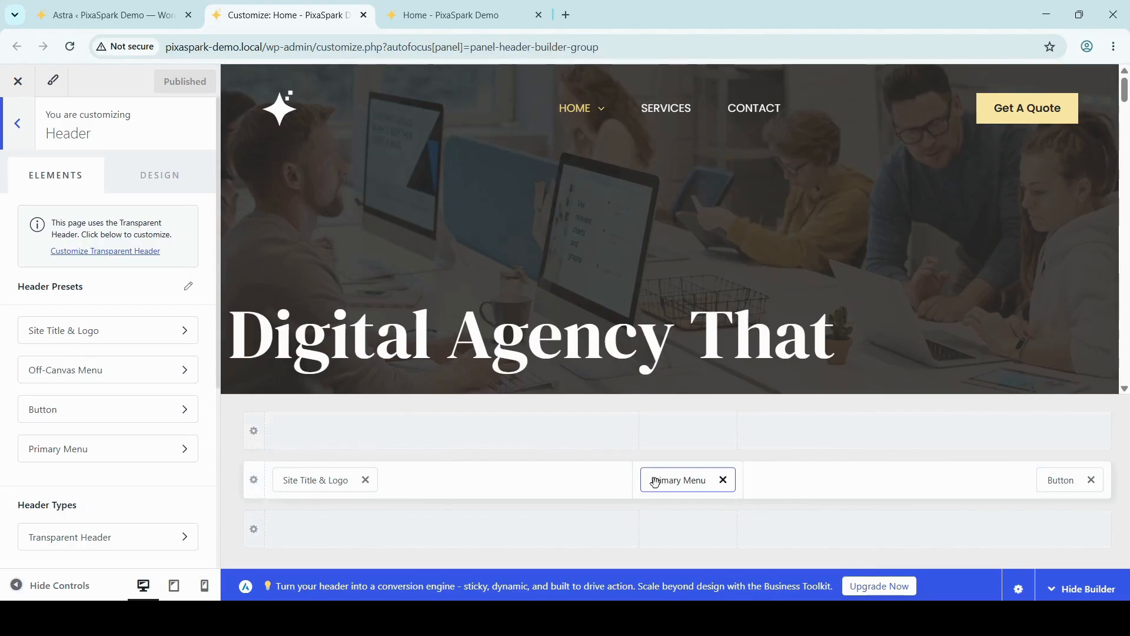
Review the design and general settings of the header's Primary Menu element, and return to the Header section.
left_click(673, 480)
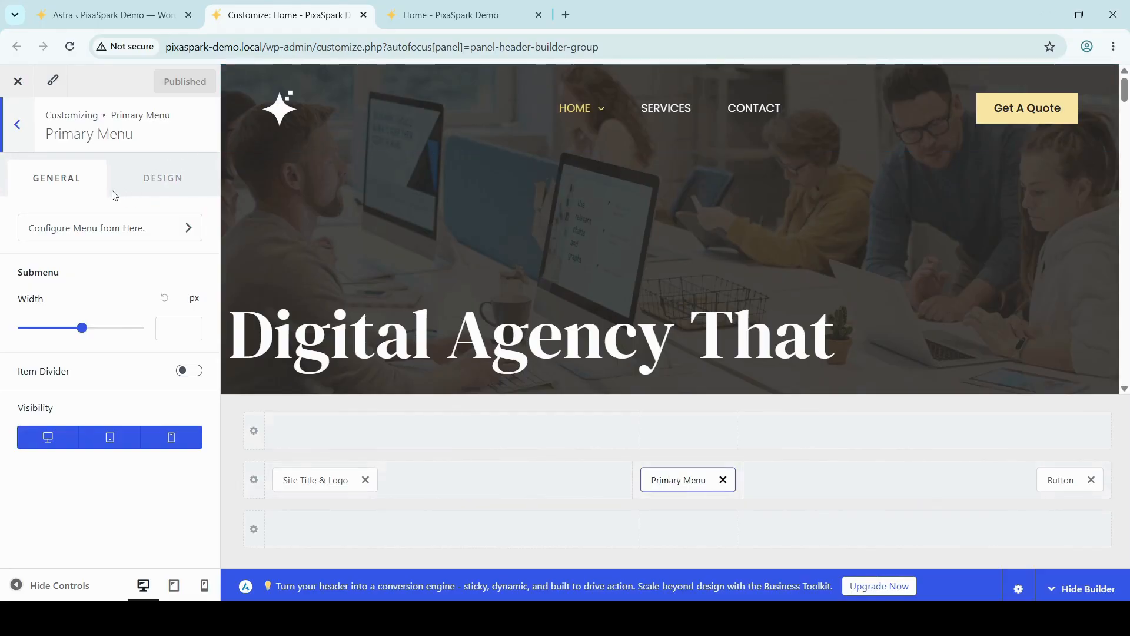
left_click(165, 183)
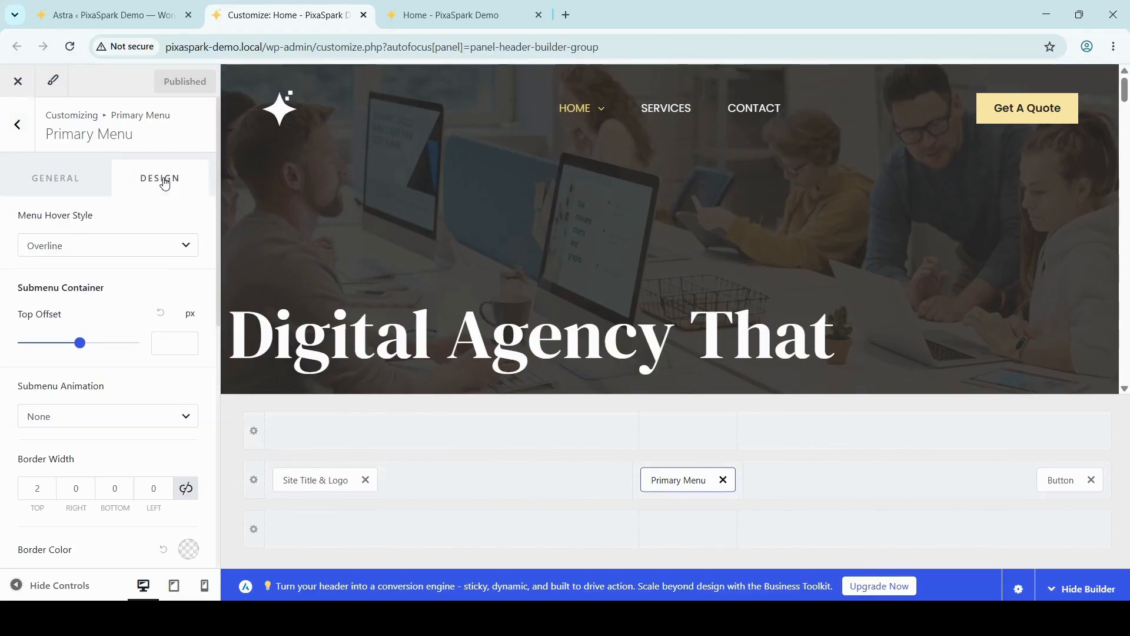
scroll(139, 303, "down", 4)
scroll(140, 303, "down", 4)
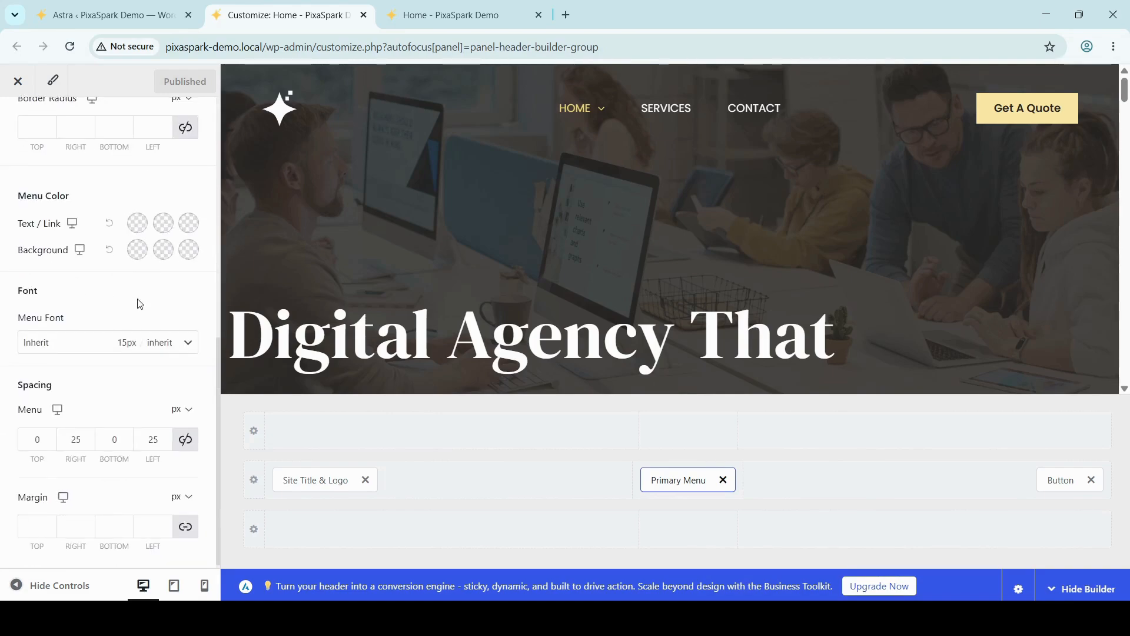
scroll(139, 303, "up", 8)
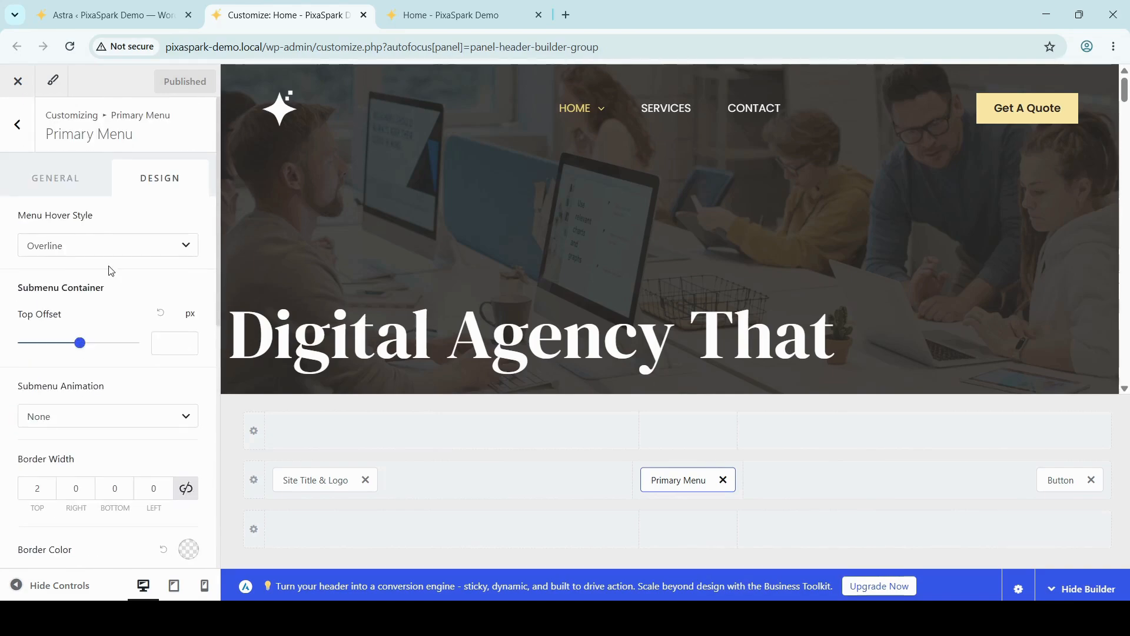
left_click(63, 181)
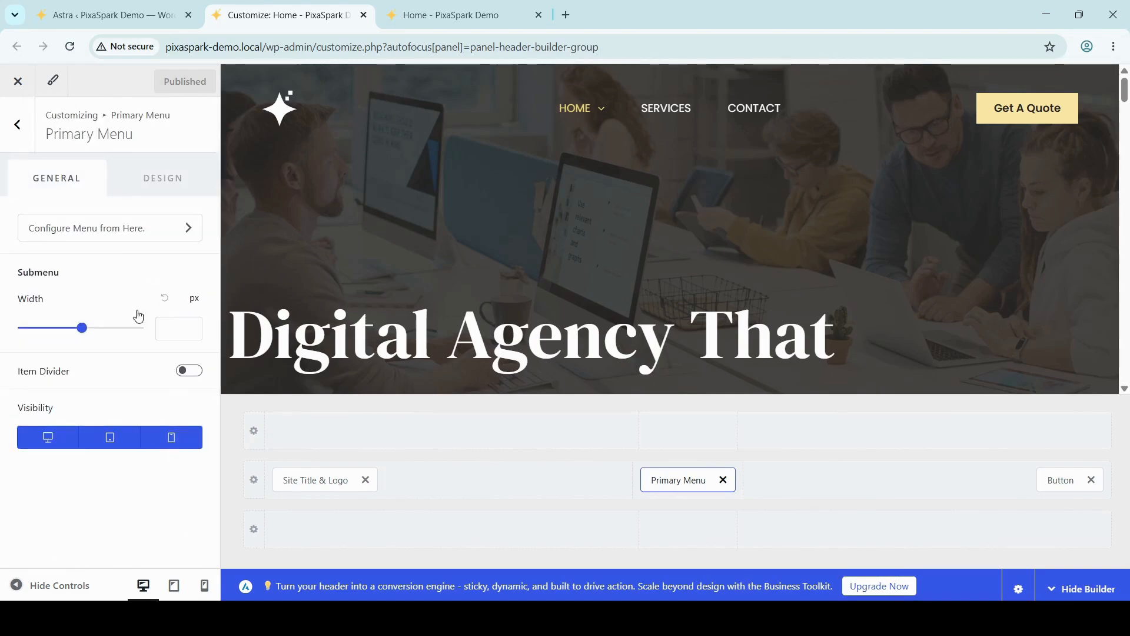
left_click(18, 126)
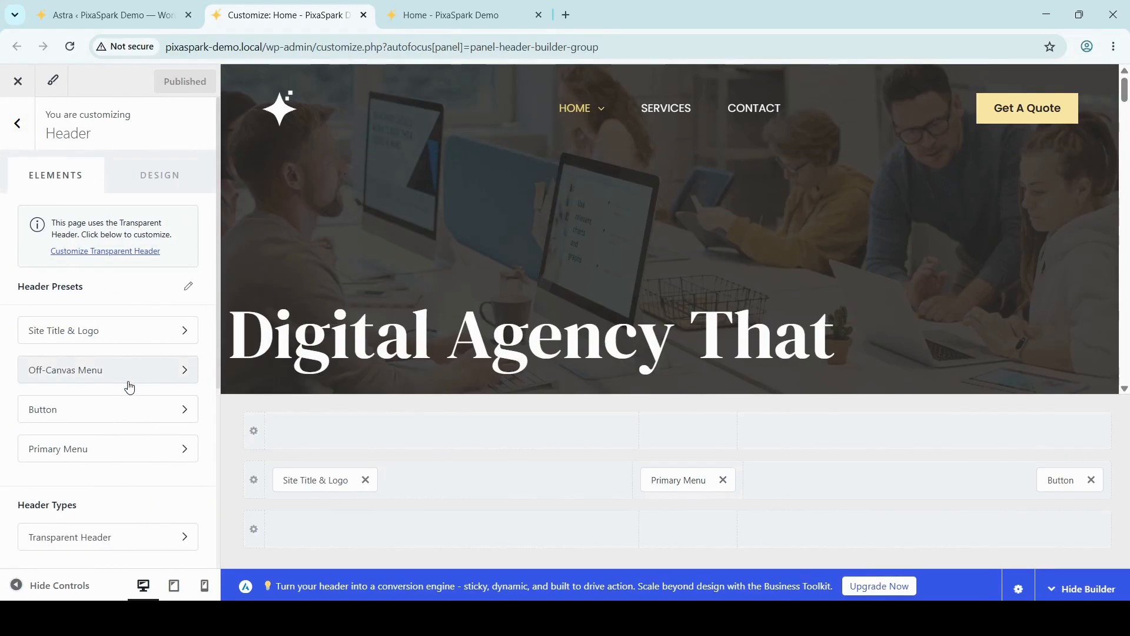
Look through the Header section's elements and open the Transparent Header settings under the header types.
scroll(128, 387, "down", 3)
scroll(127, 386, "up", 3)
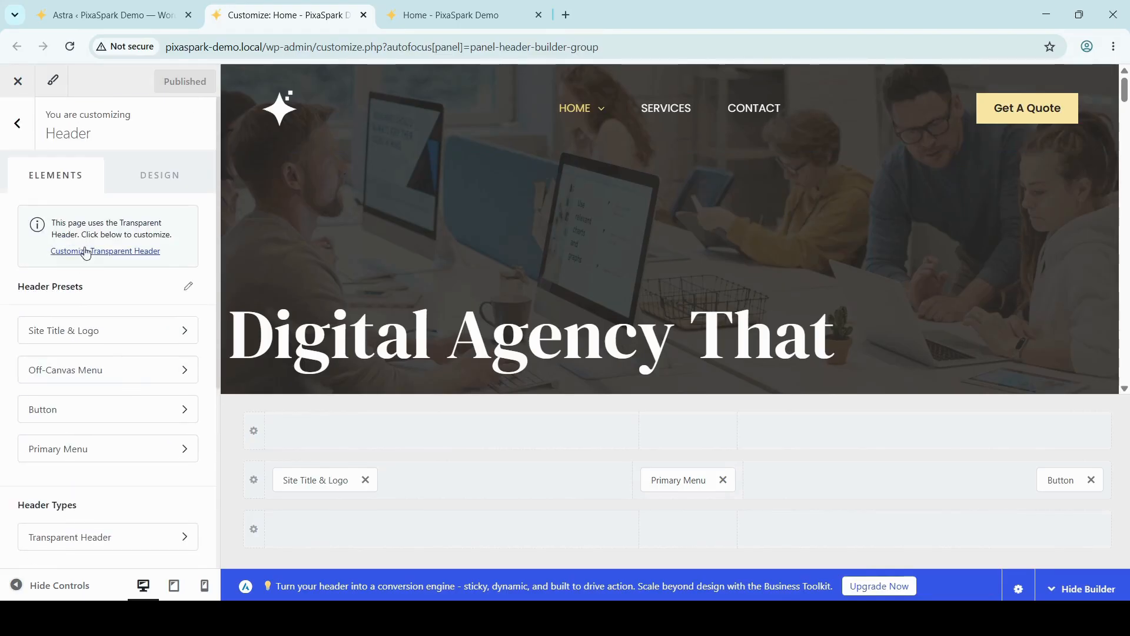
scroll(79, 395, "down", 4)
scroll(71, 353, "up", 4)
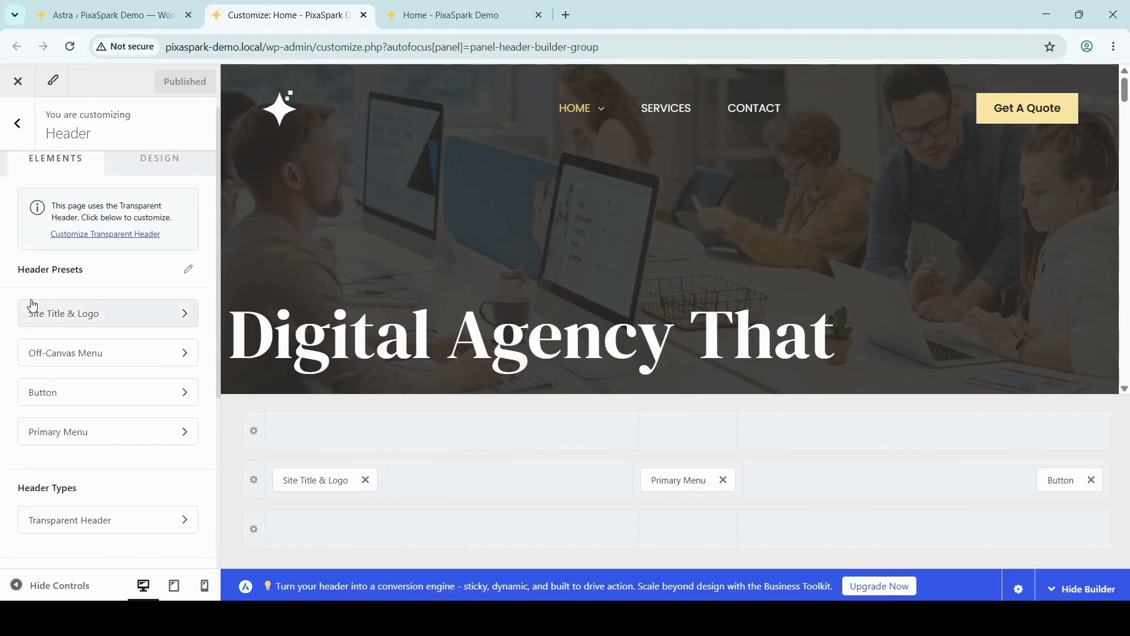
scroll(80, 328, "down", 3)
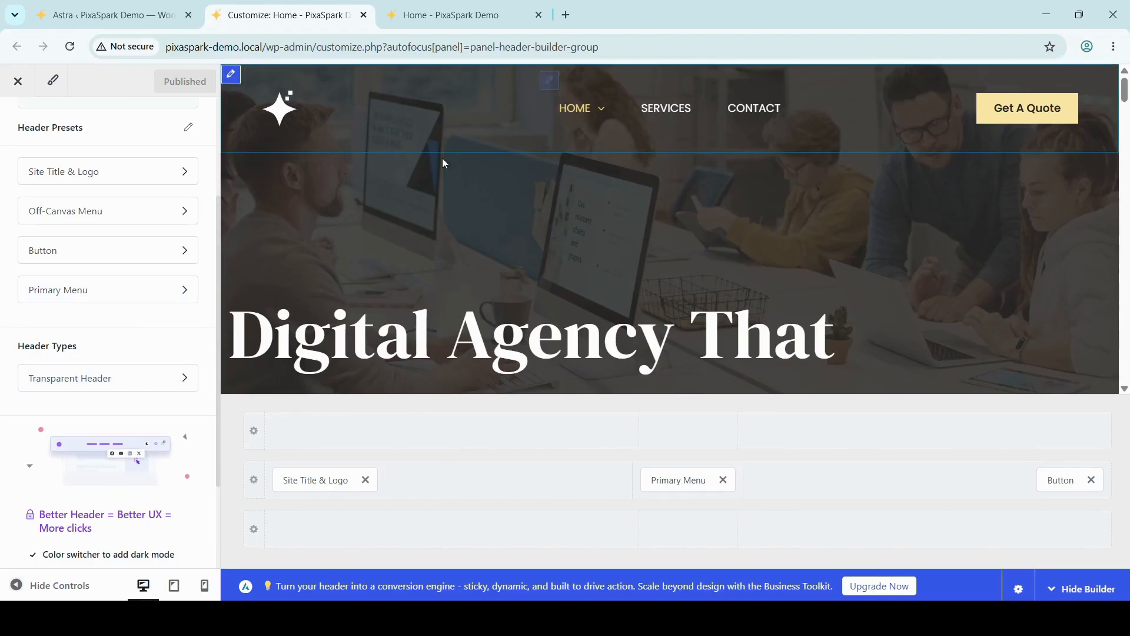
left_click(119, 384)
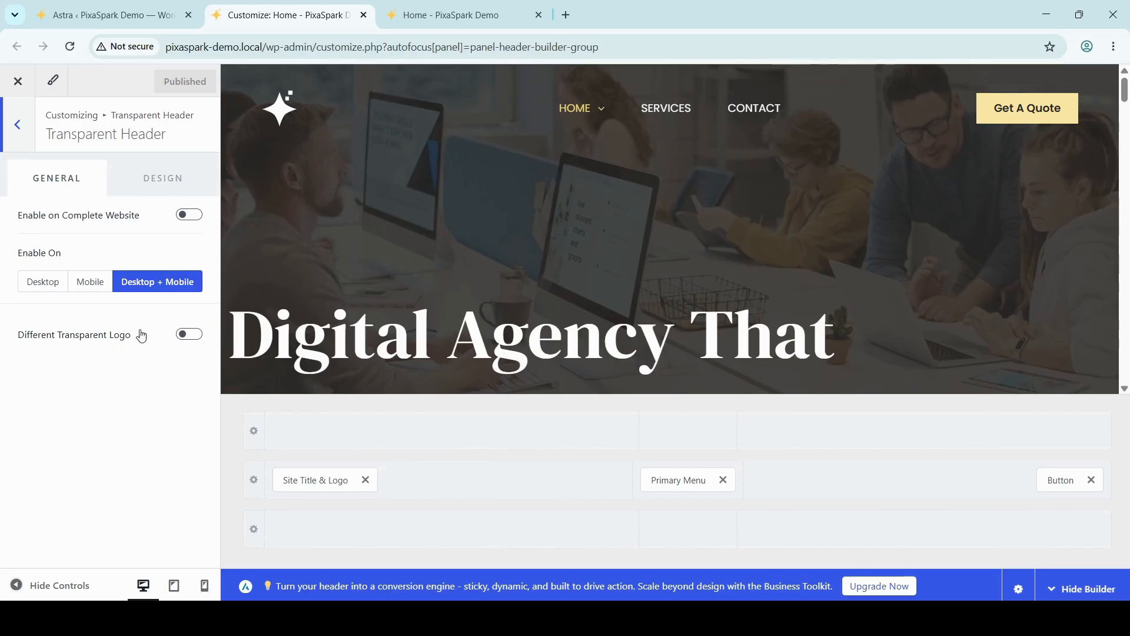
Examine the Transparent Header's design options, from the border size to the menu, button and toggle colors.
left_click(152, 181)
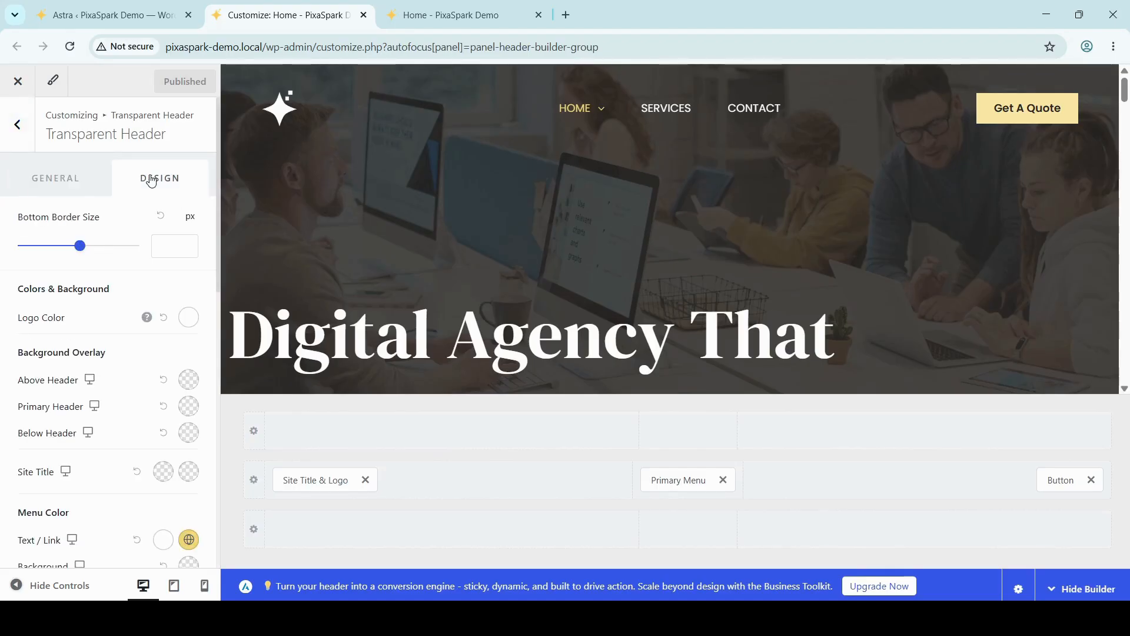
scroll(105, 380, "down", 5)
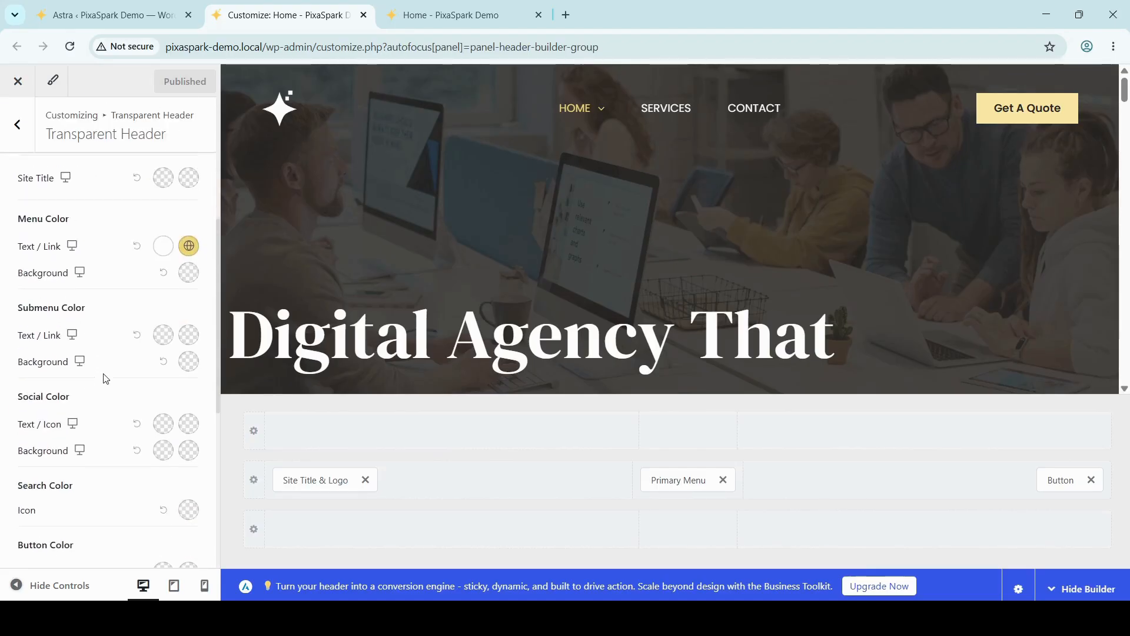
scroll(105, 380, "up", 5)
scroll(105, 380, "down", 9)
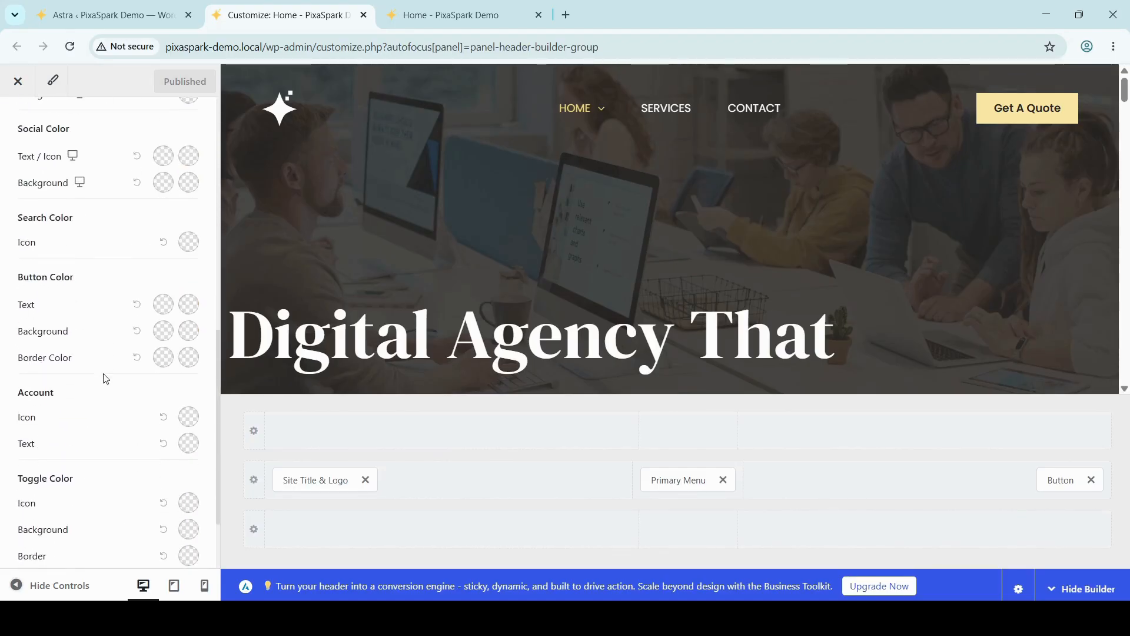
scroll(105, 379, "up", 9)
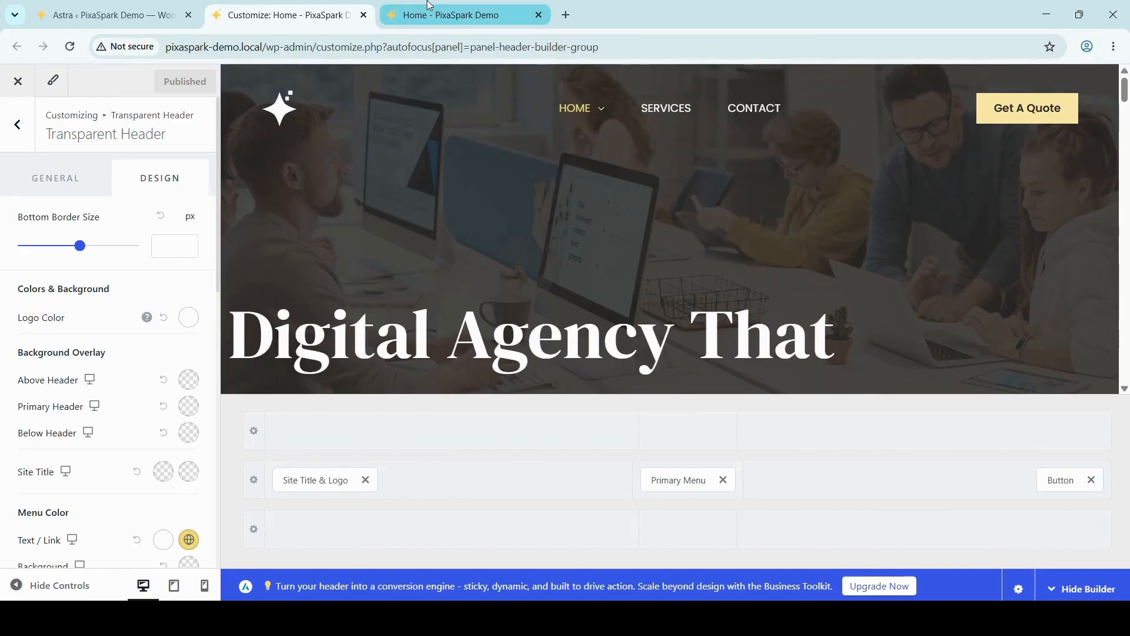
Open the Customizer's Header section from the live home page and review its presets and header types.
left_click(459, 6)
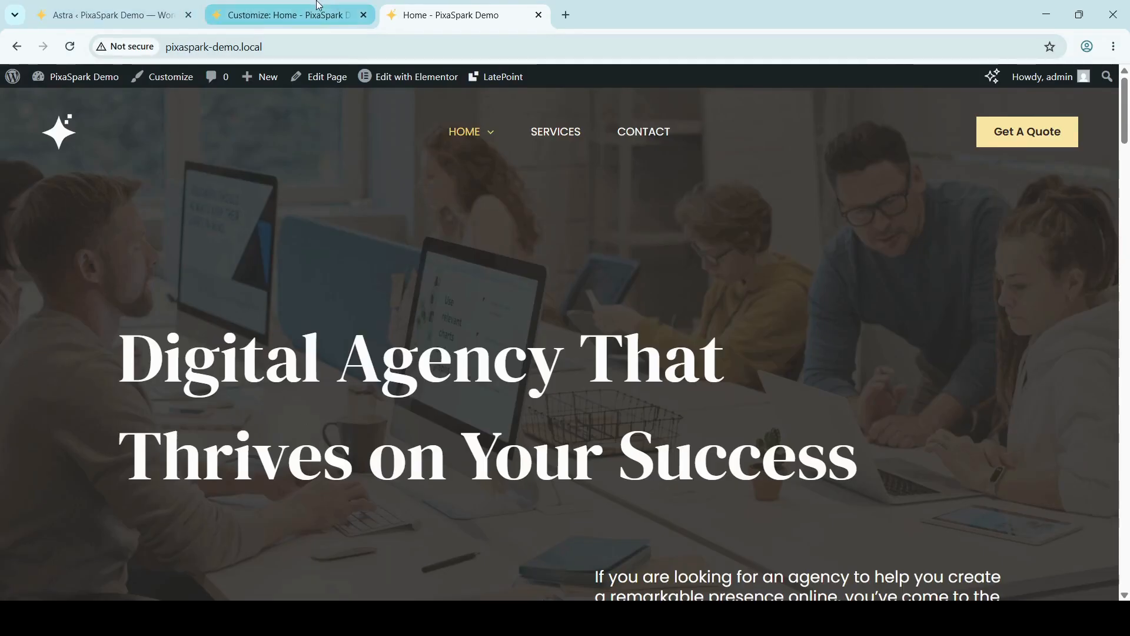
left_click(165, 85)
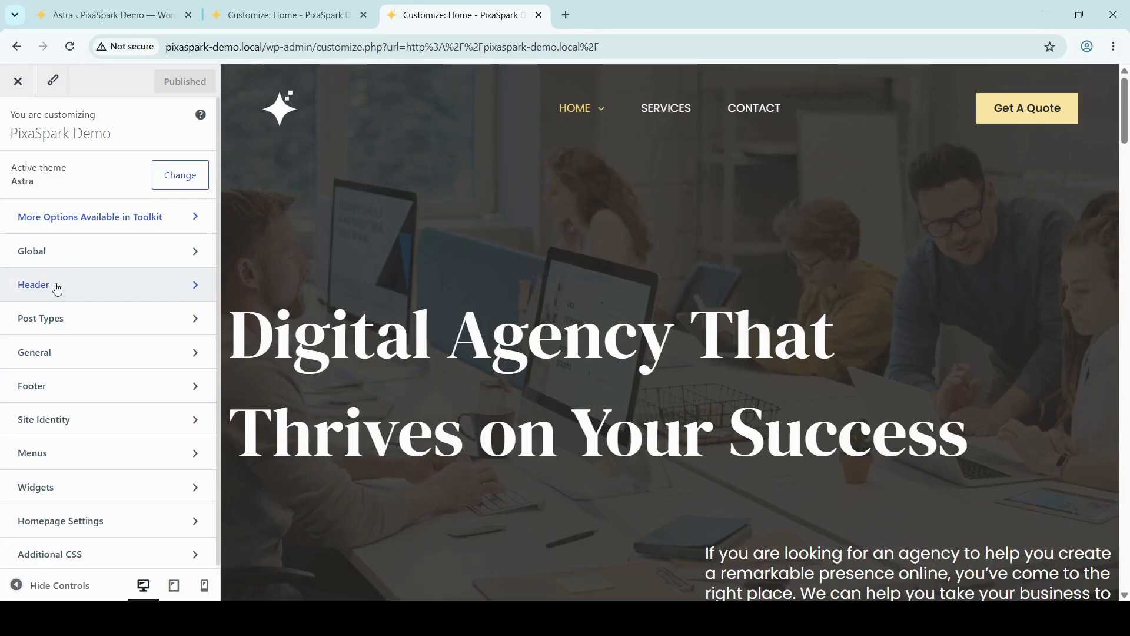
left_click(99, 288)
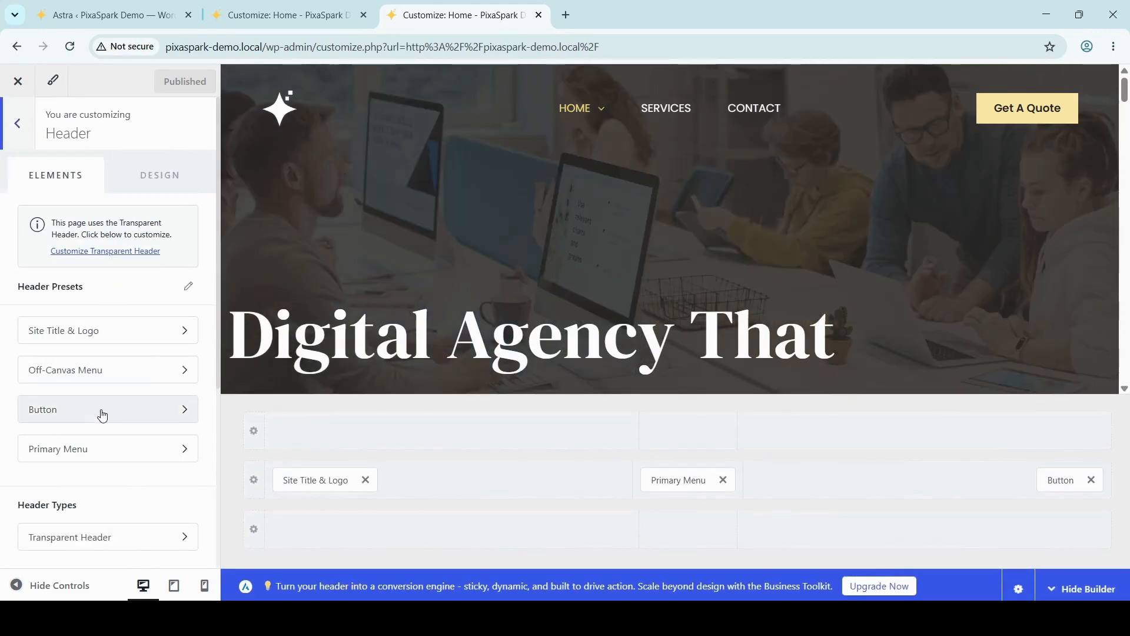
scroll(101, 416, "down", 2)
scroll(102, 417, "down", 1)
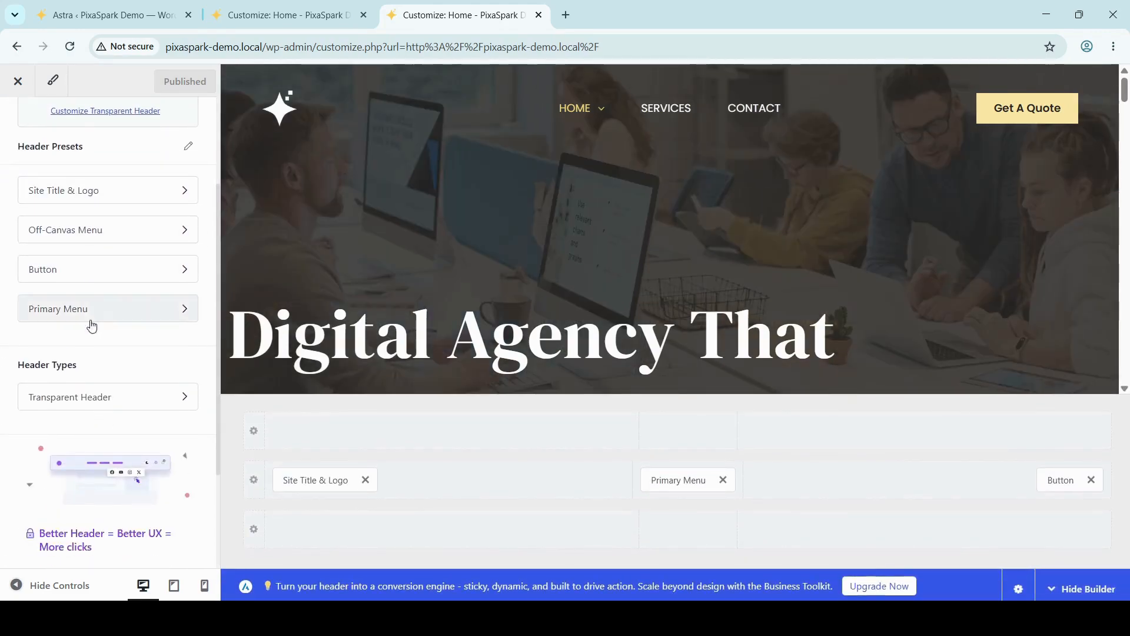
scroll(71, 222, "up", 3)
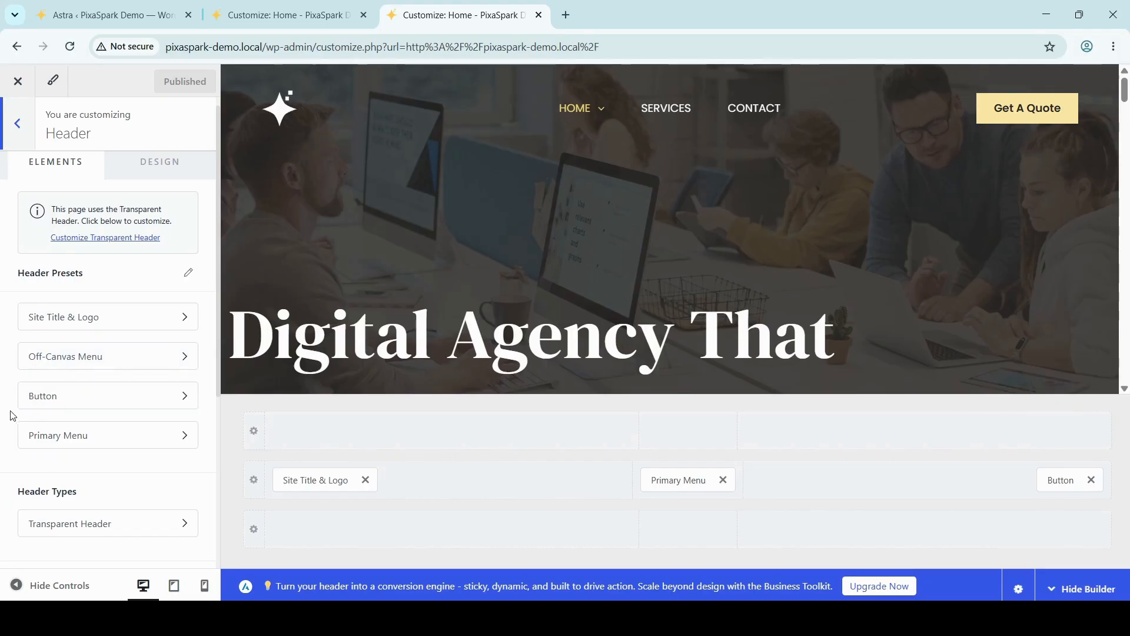
scroll(93, 421, "down", 4)
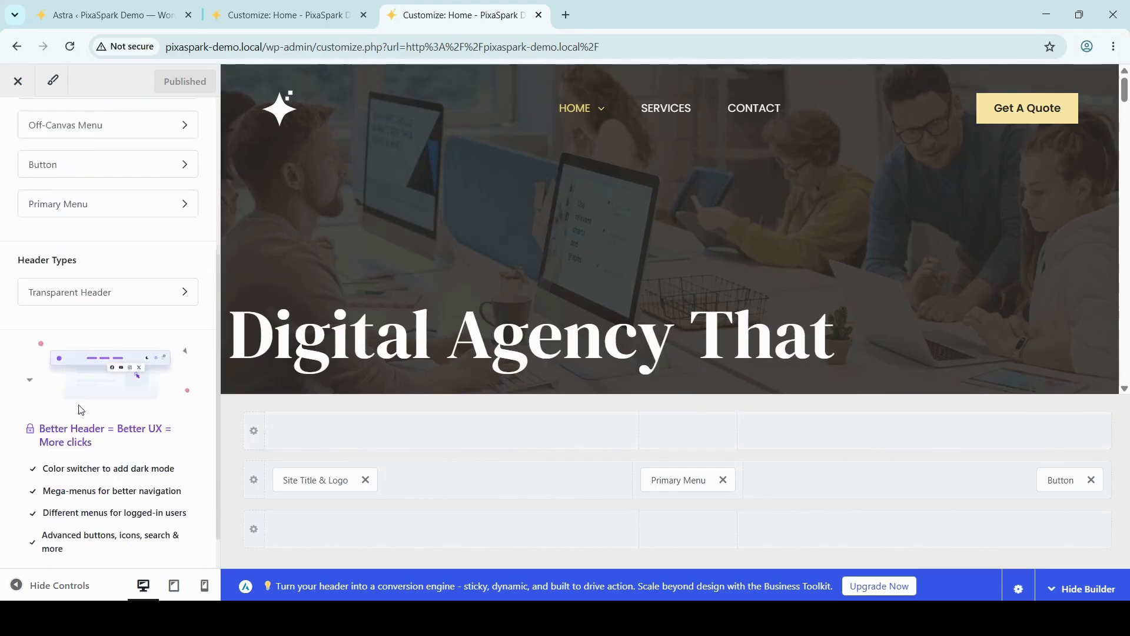
Hide the header builder in the second Customizer page and close that duplicate page.
left_click(1088, 588)
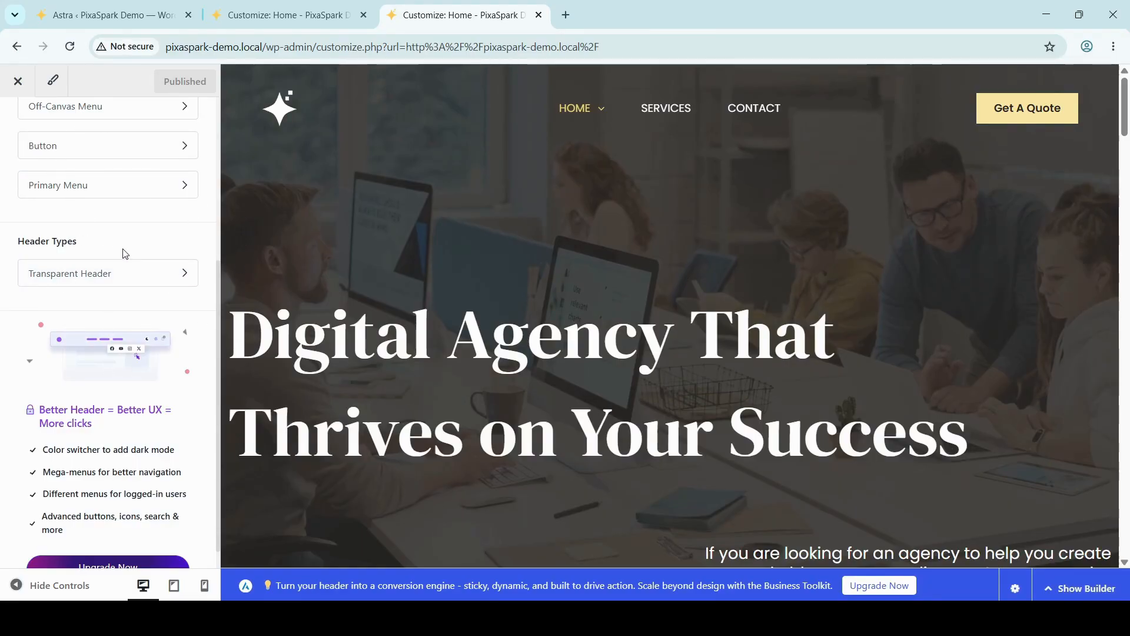
scroll(125, 253, "up", 4)
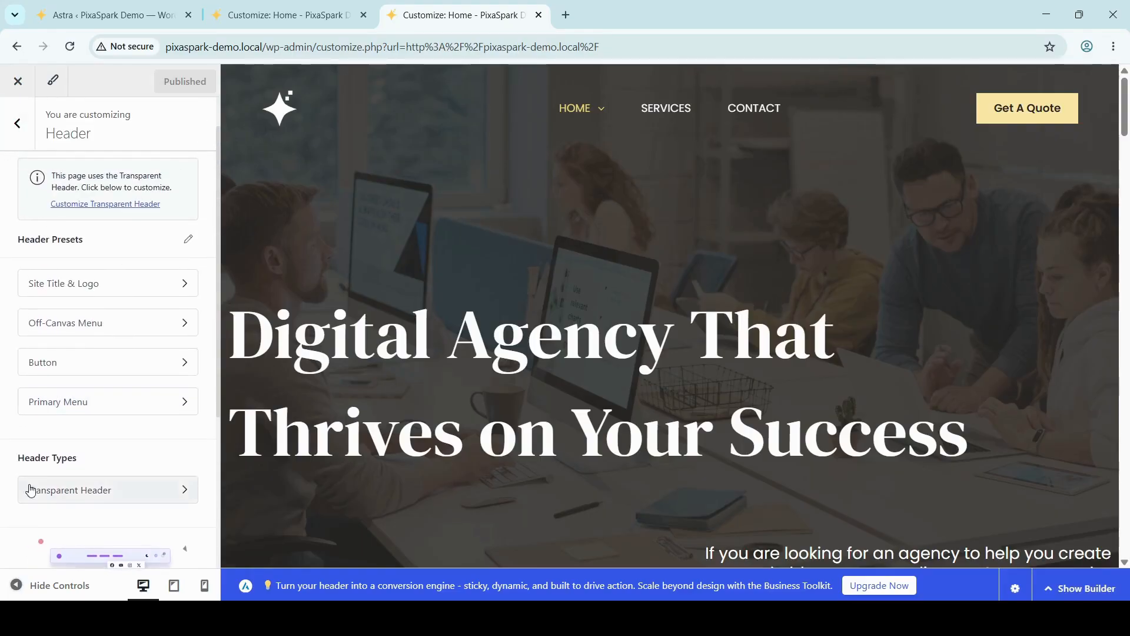
left_click(538, 14)
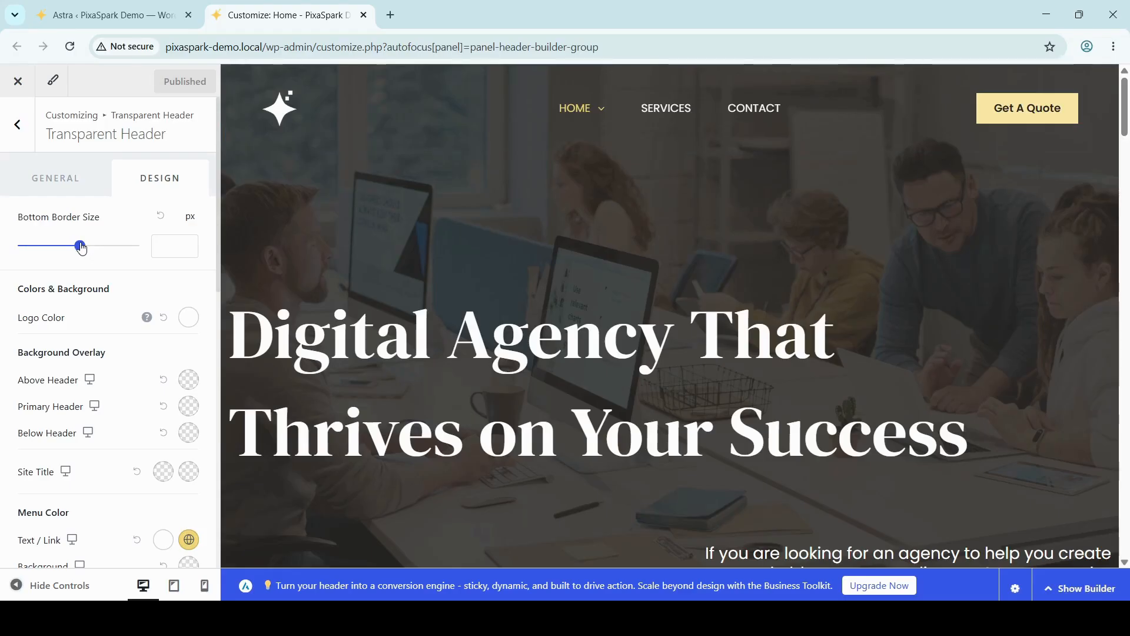
Try transparent header bottom border sizes of 449, 135, 42 and 0 px, and reset the size to its default.
left_click_drag(83, 252, 109, 252)
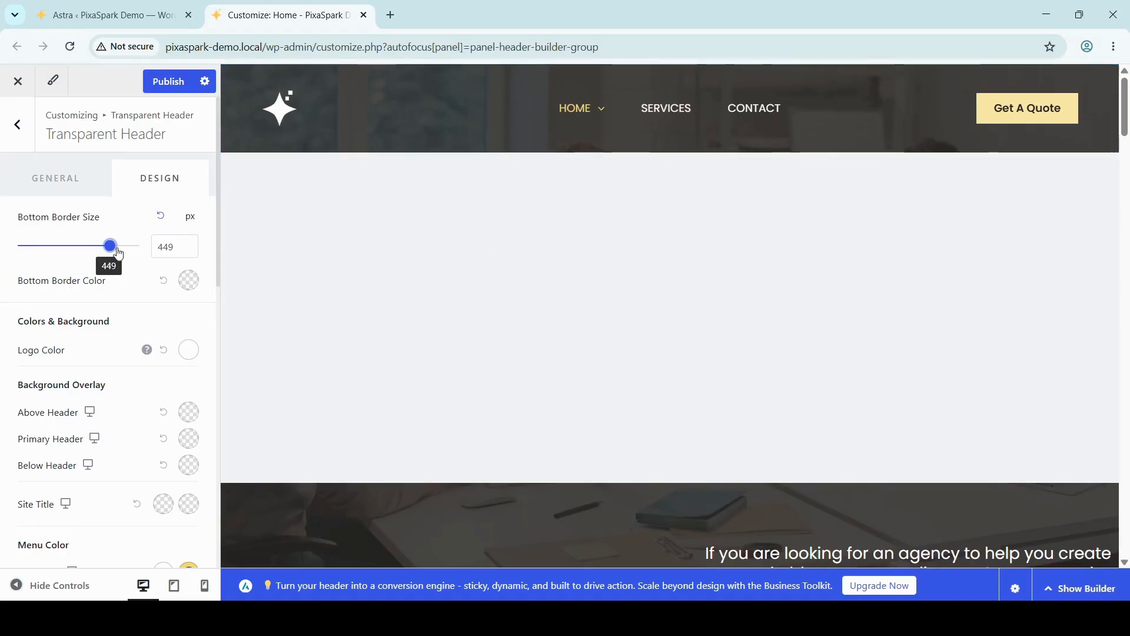
left_click_drag(110, 245, 51, 253)
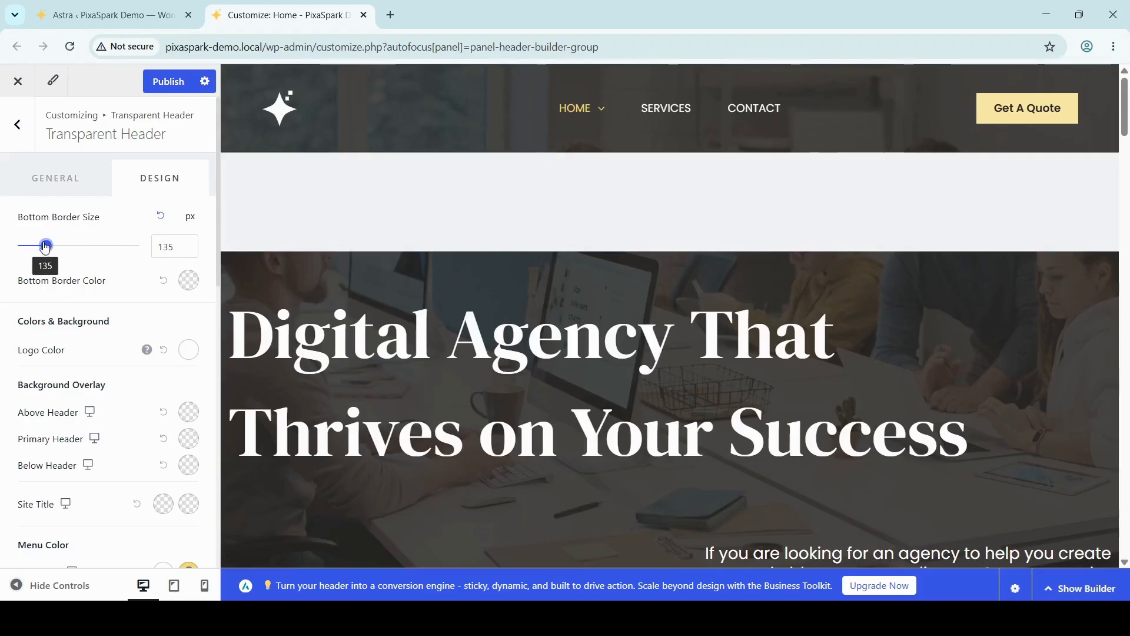
mouse_move(45, 245)
left_mouse_down()
mouse_move(22, 246)
mouse_move(45, 246)
mouse_move(33, 250)
left_mouse_up()
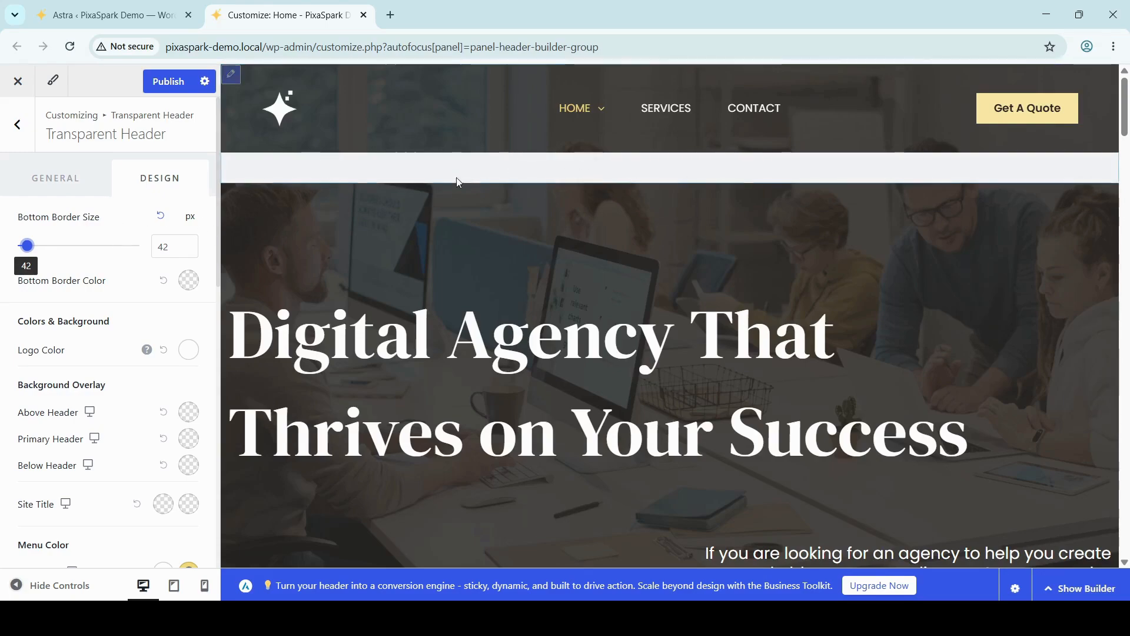
left_click_drag(42, 246, 18, 247)
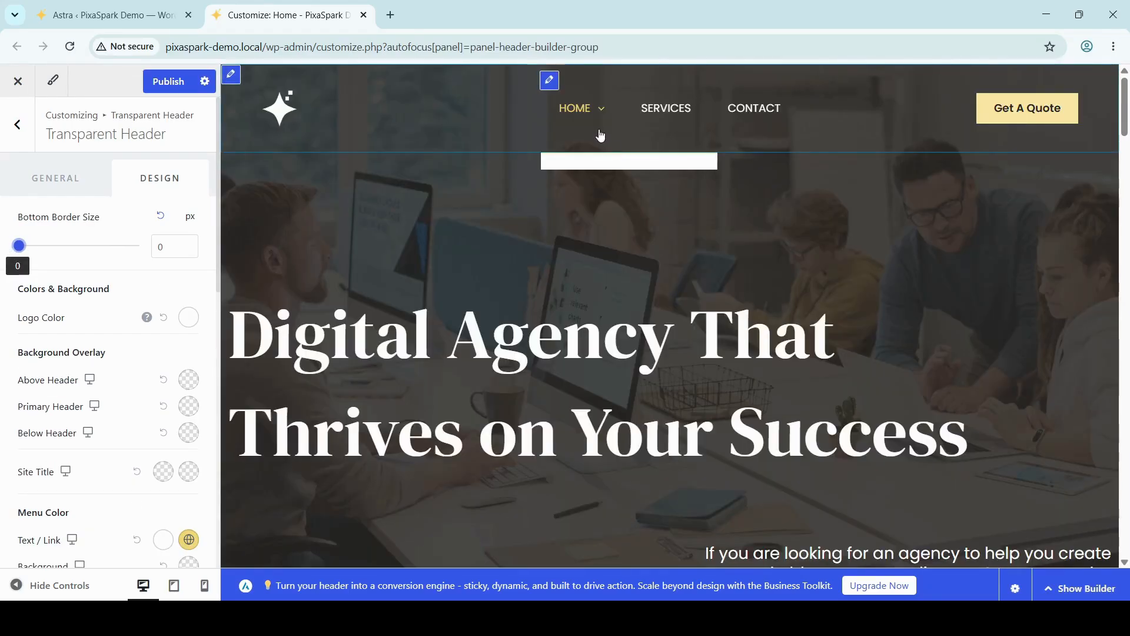
left_click(163, 219)
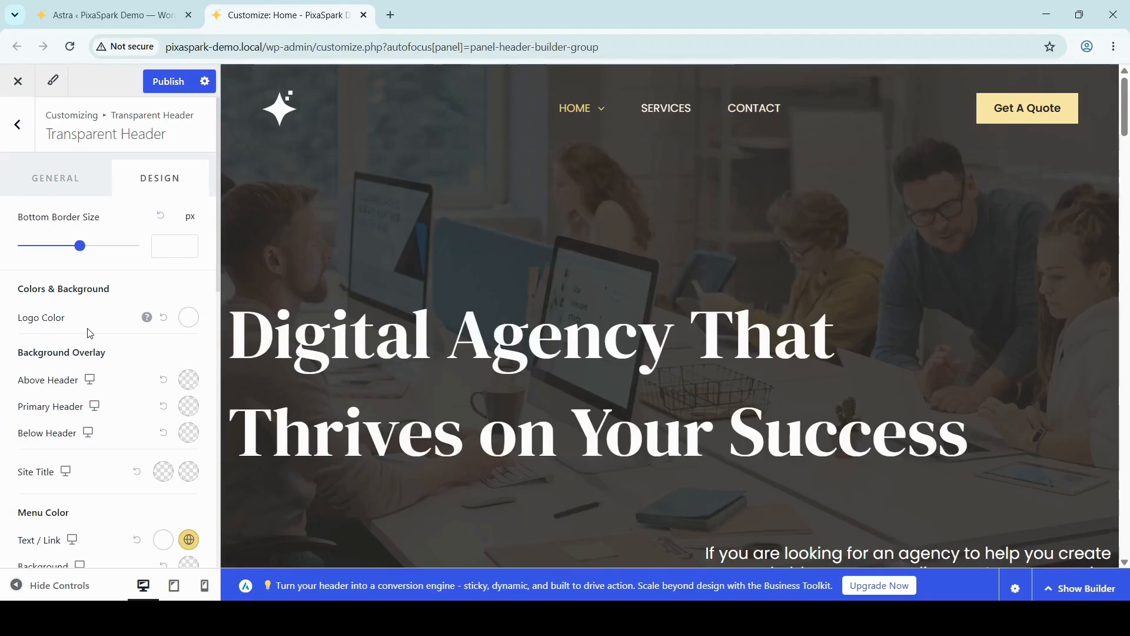
Try the two yellow palette colors on the transparent header's logo, ending with the lighter one, FBE8A6.
scroll(89, 333, "down", 1)
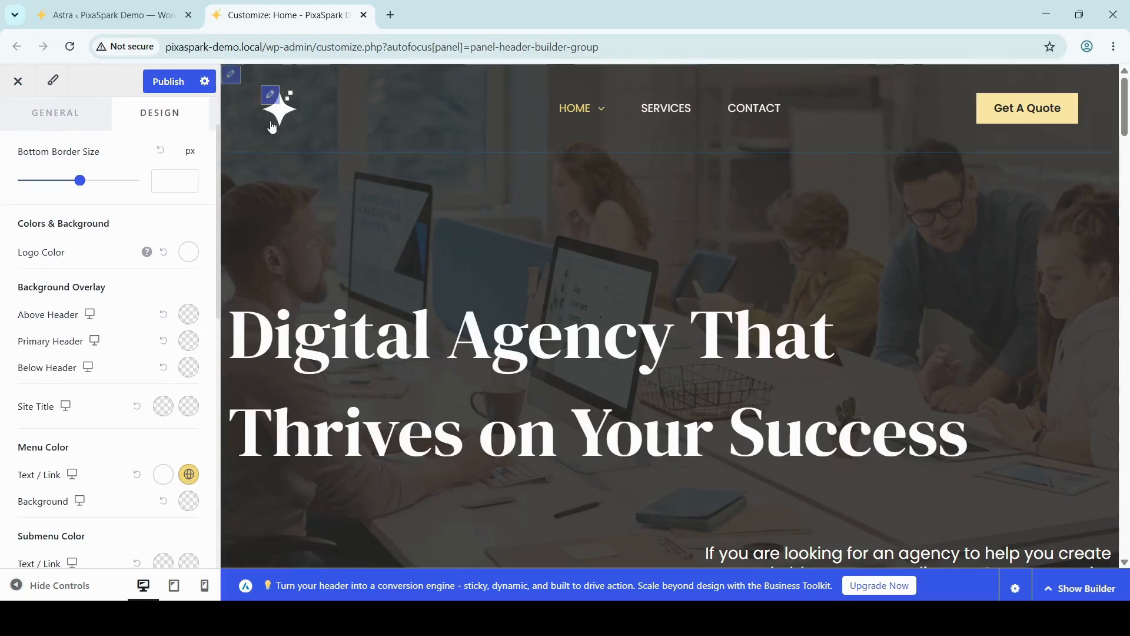
left_click(187, 254)
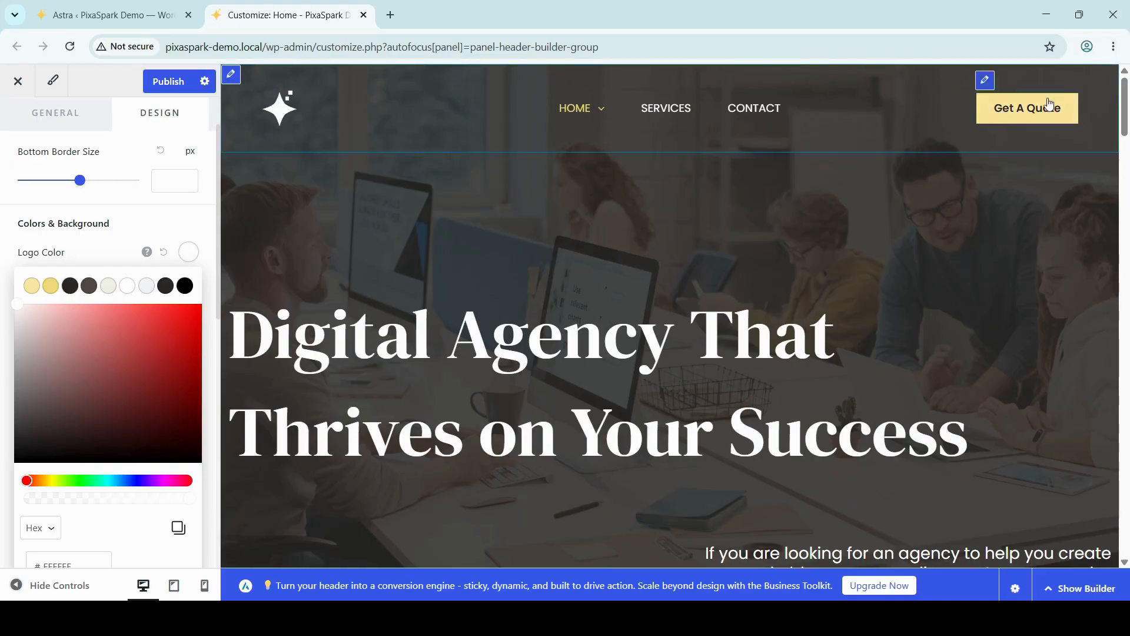
left_click(51, 287)
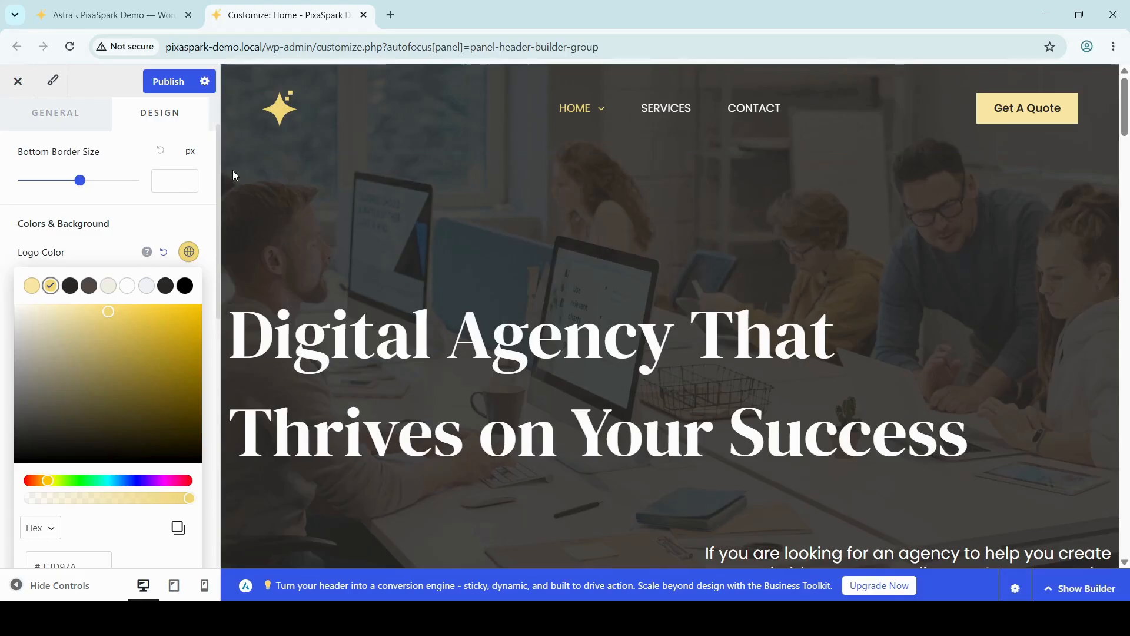
left_click(33, 287)
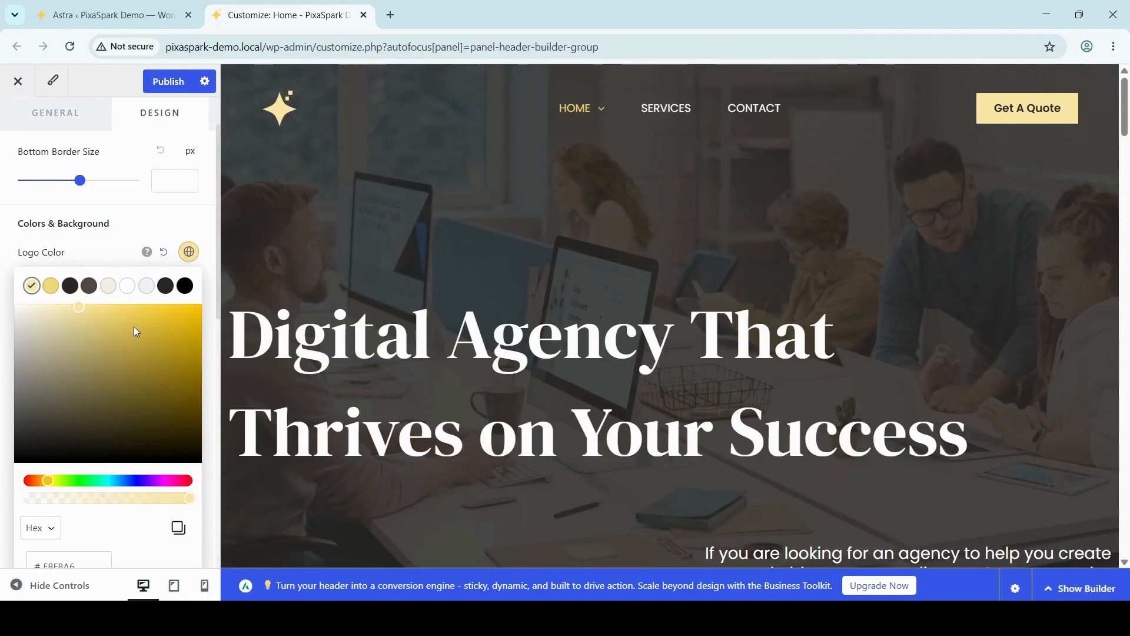
scroll(122, 337, "down", 2)
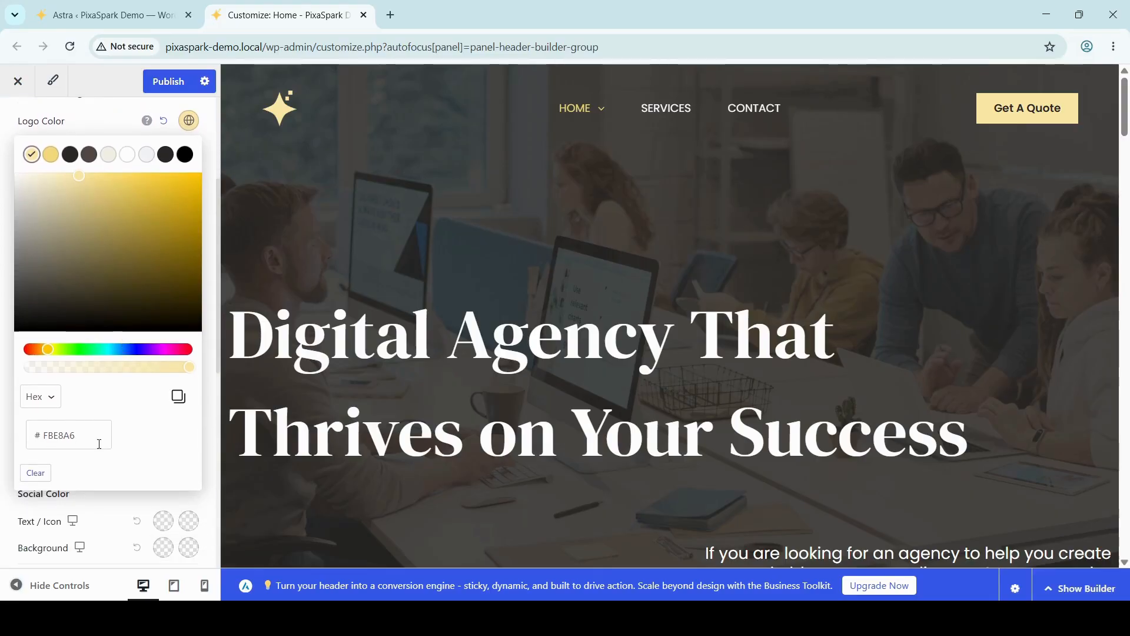
scroll(93, 343, "up", 2)
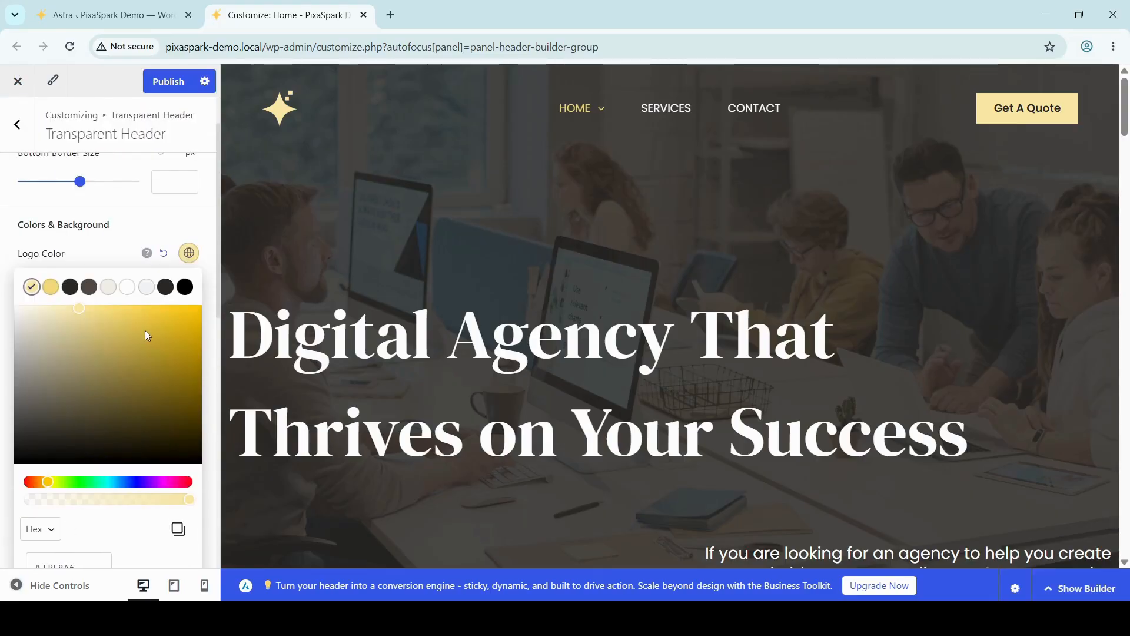
Try a custom dark gold, a near-black palette color and white on the logo, and reset the logo color to its default.
left_click_drag(144, 330, 132, 382)
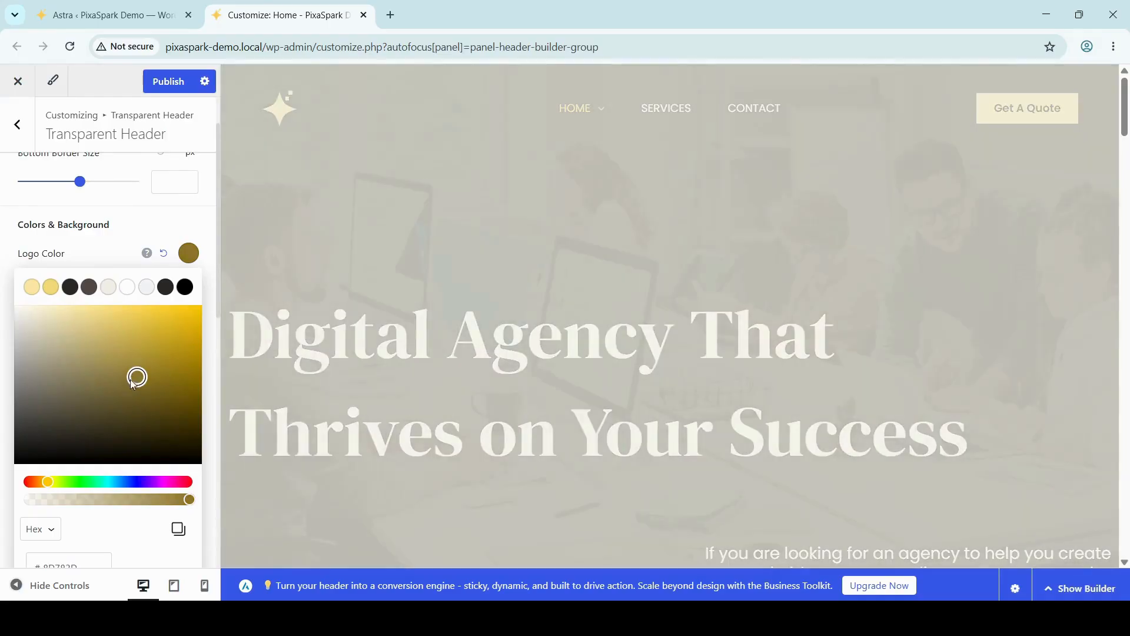
left_click(165, 286)
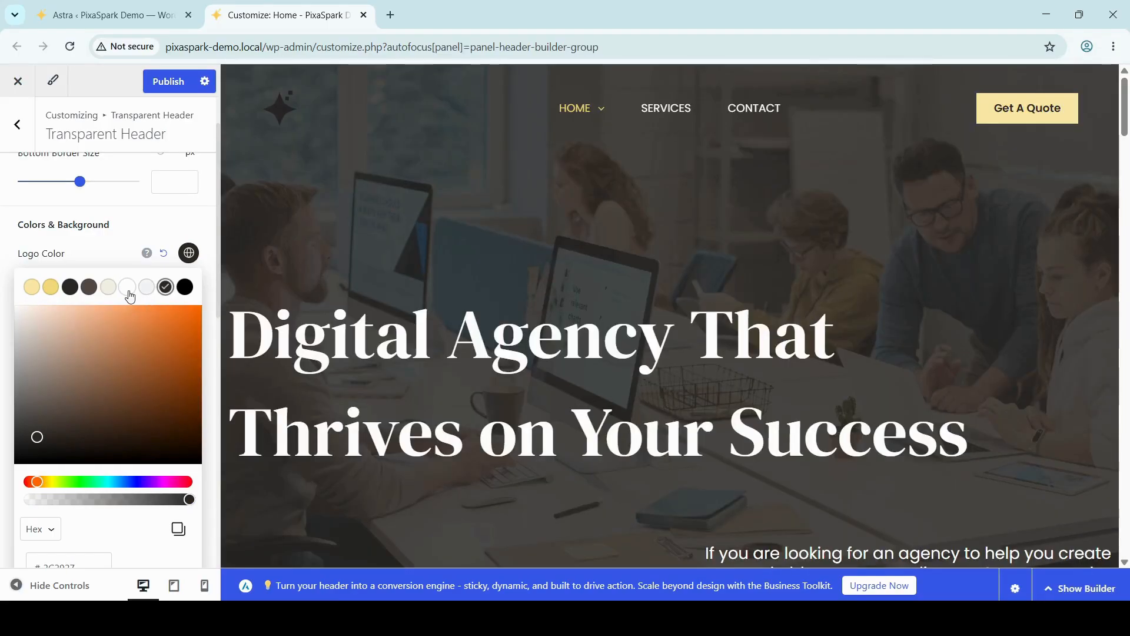
left_click(129, 292)
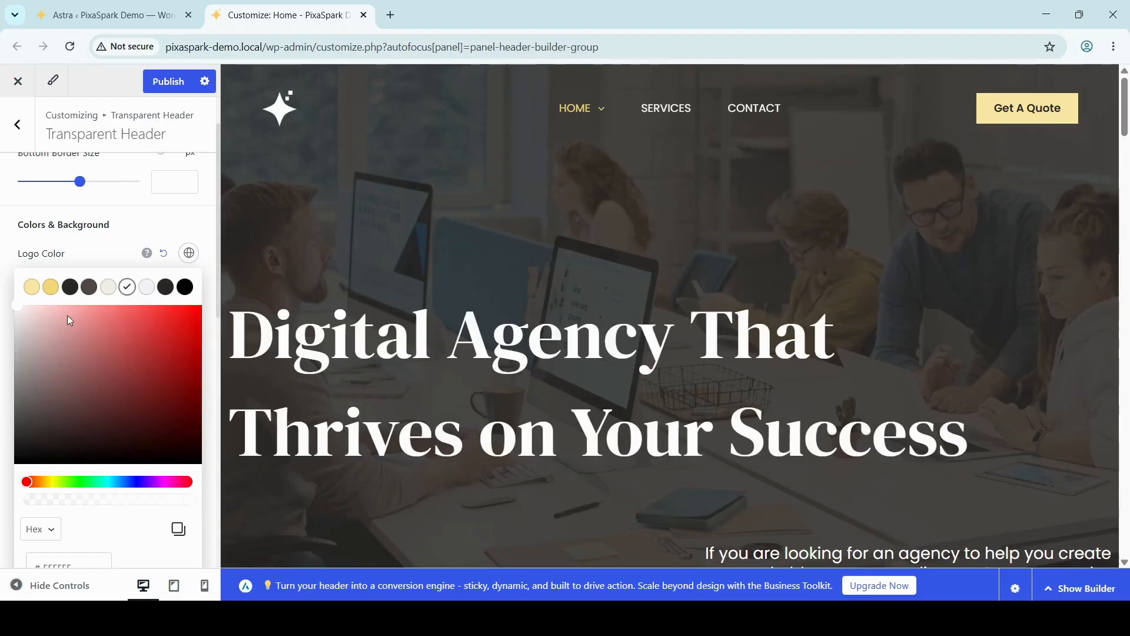
left_click(164, 255)
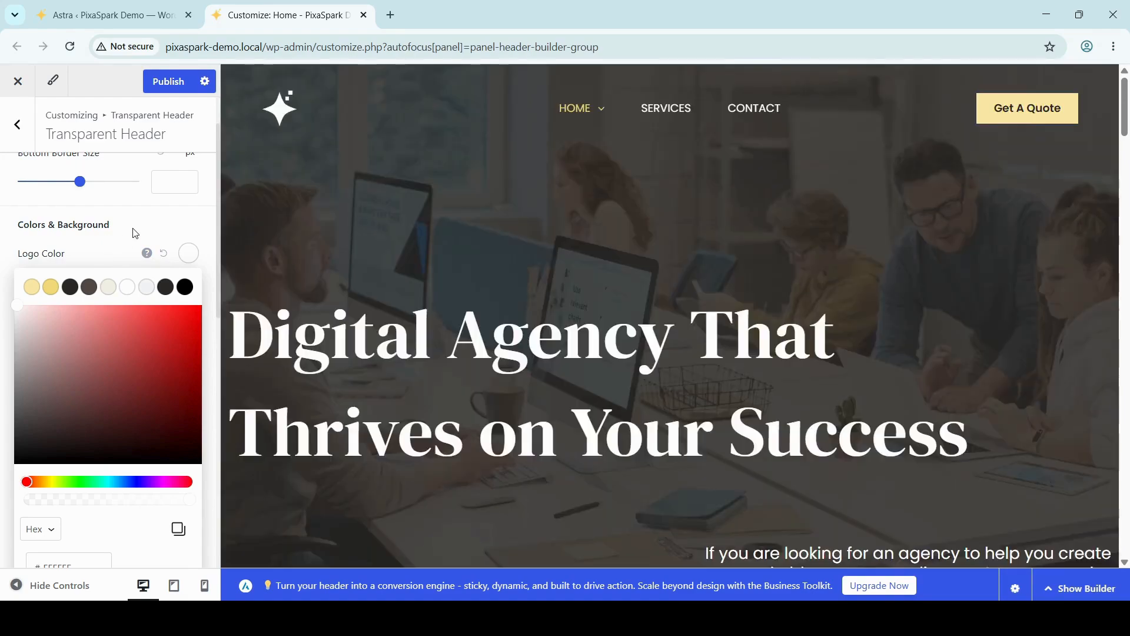
left_click(136, 243)
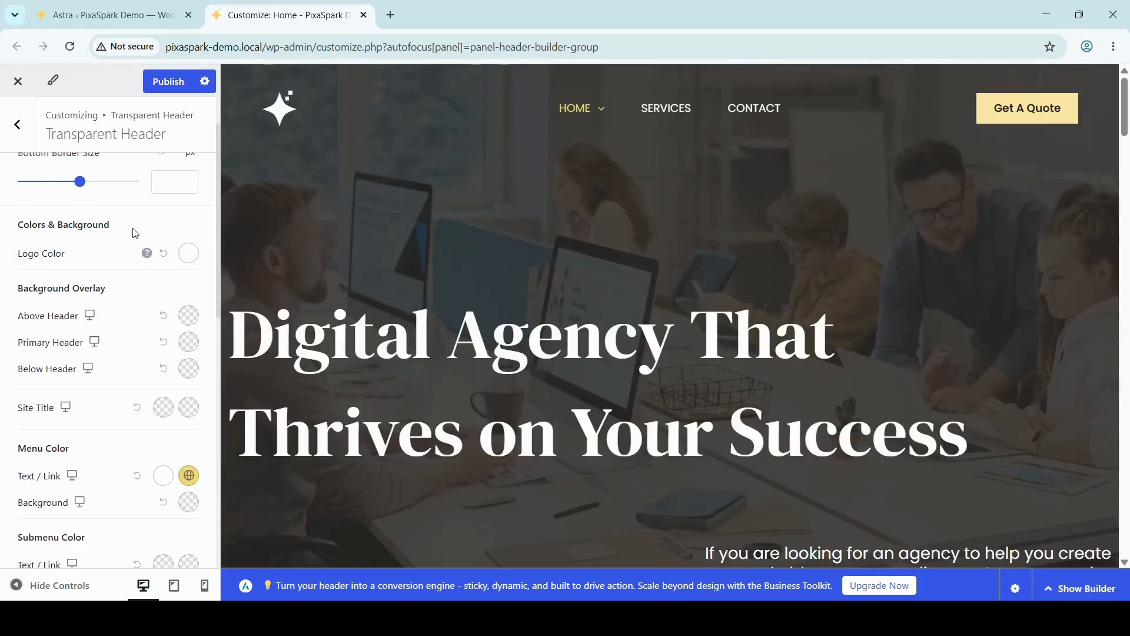
Examine the color choices for the Above Header, Primary Header and Below Header background overlays.
scroll(144, 336, "down", 2)
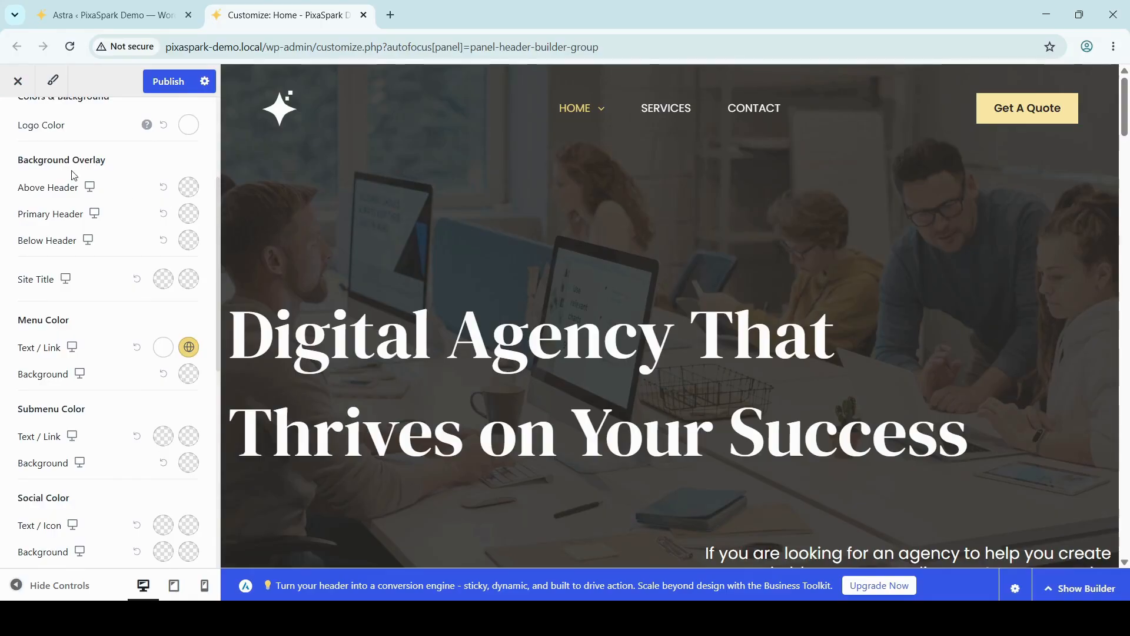
left_click(189, 189)
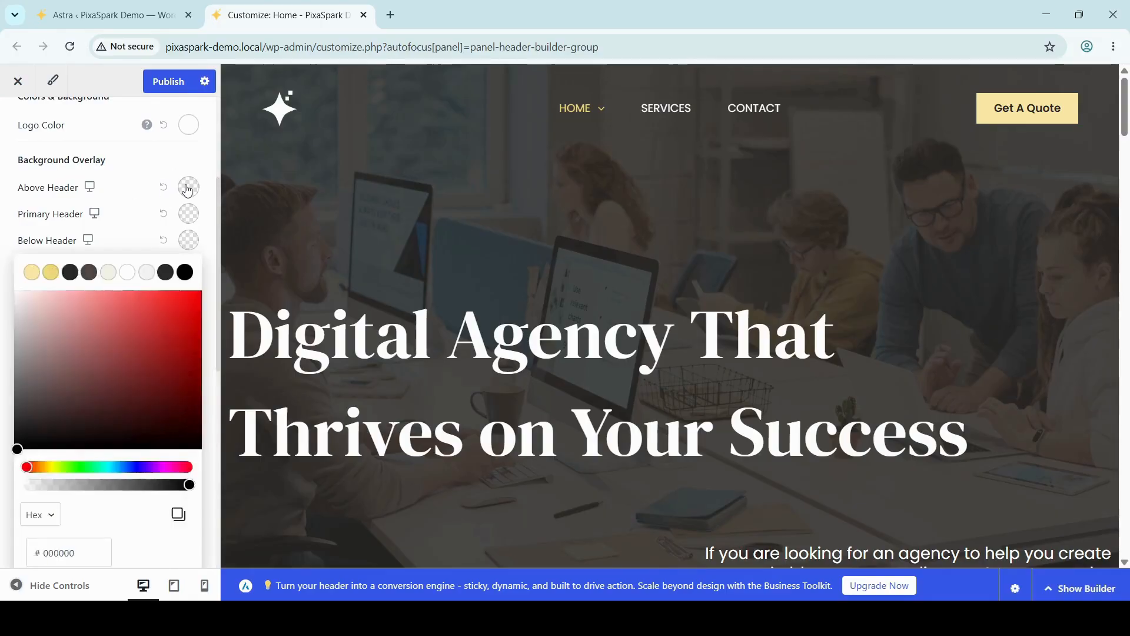
left_click(187, 211)
left_click(194, 212)
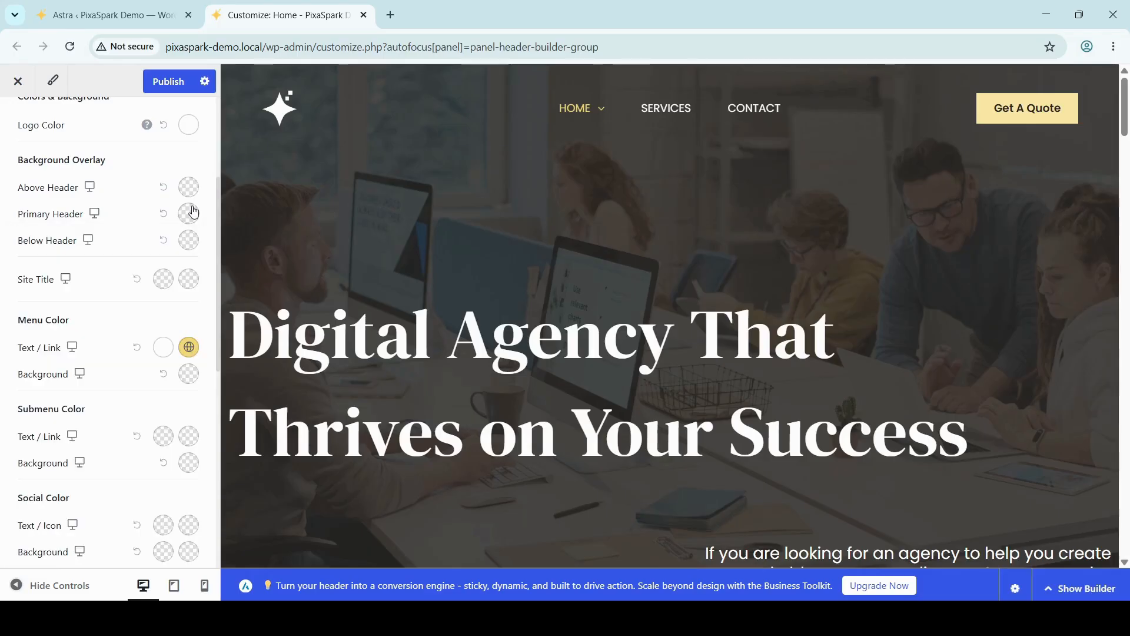
left_click(190, 239)
left_click(192, 241)
Try several red and brown shades such as 803232, AF6969 and 472E2E as the Primary Header background overlay, and reset it.
left_click(190, 216)
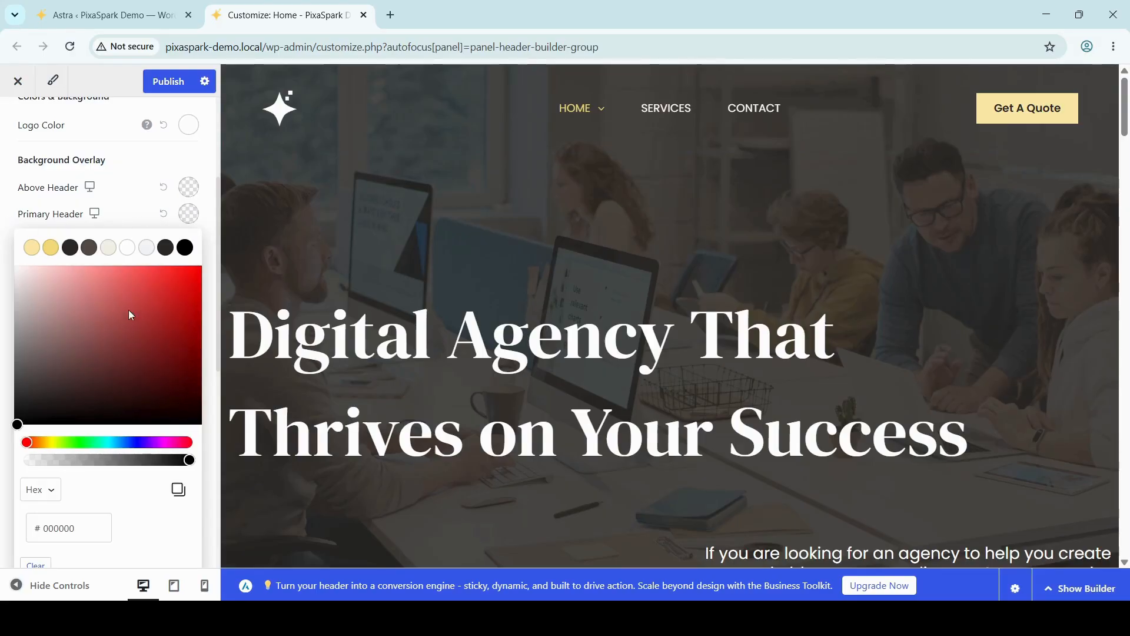
left_click(92, 309)
left_click(128, 346)
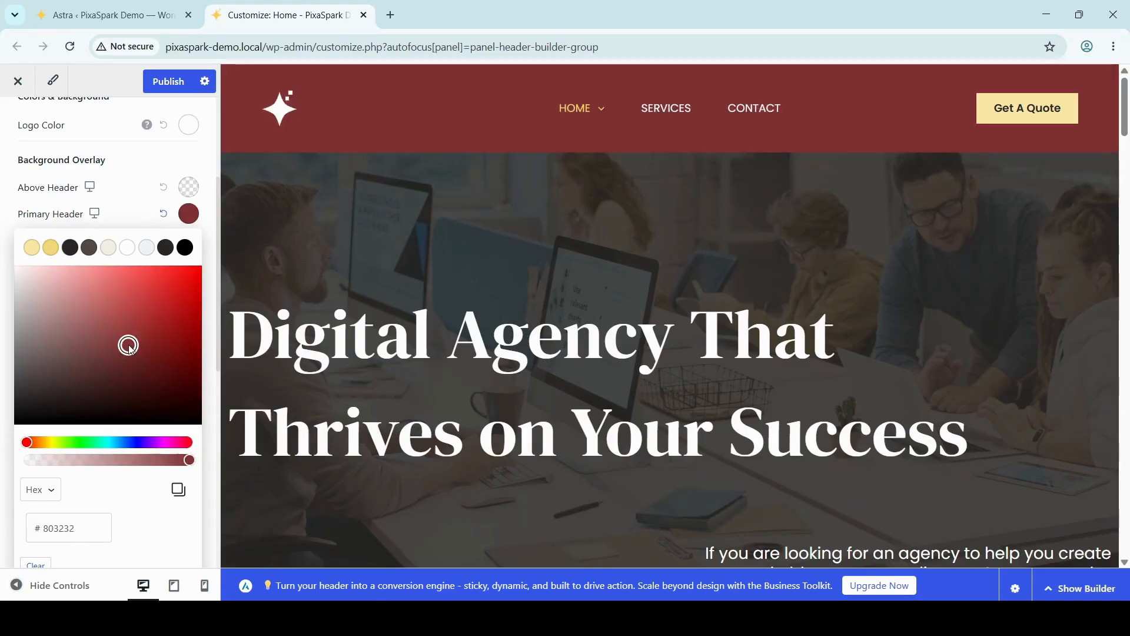
left_click(76, 360)
left_click(90, 315)
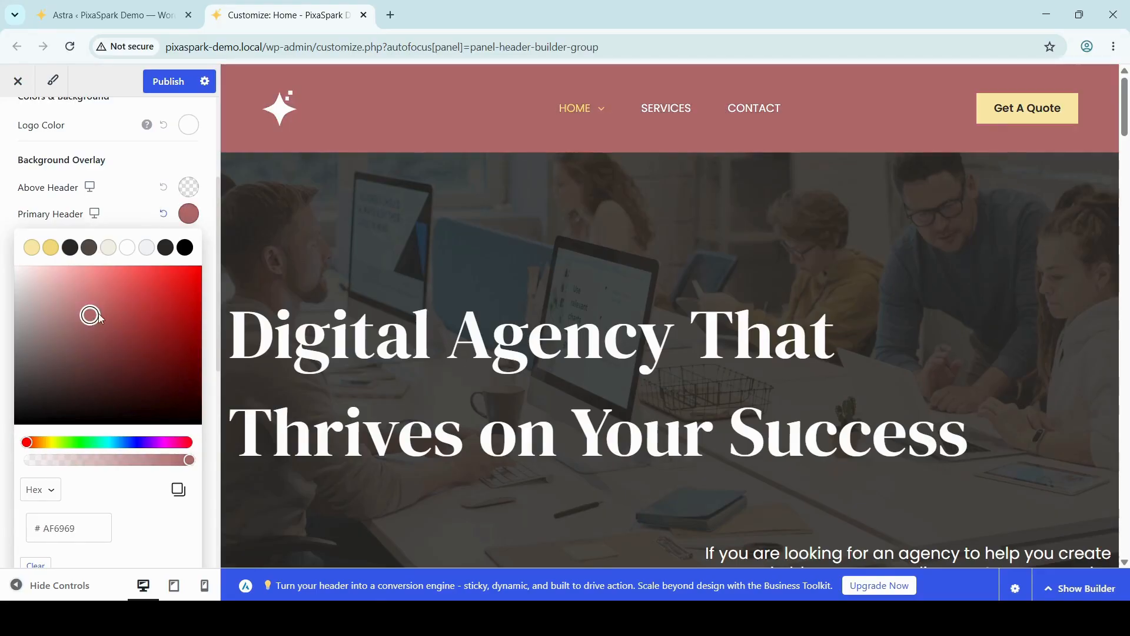
left_click(161, 289)
left_click(114, 350)
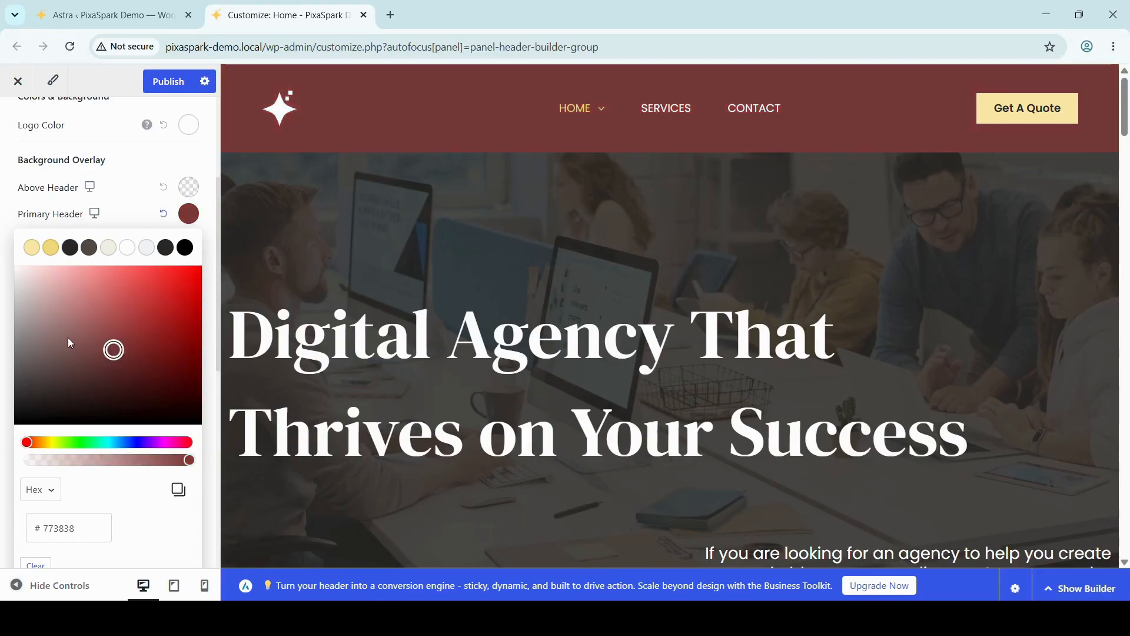
left_click(68, 331)
left_click(51, 309)
left_click(136, 358)
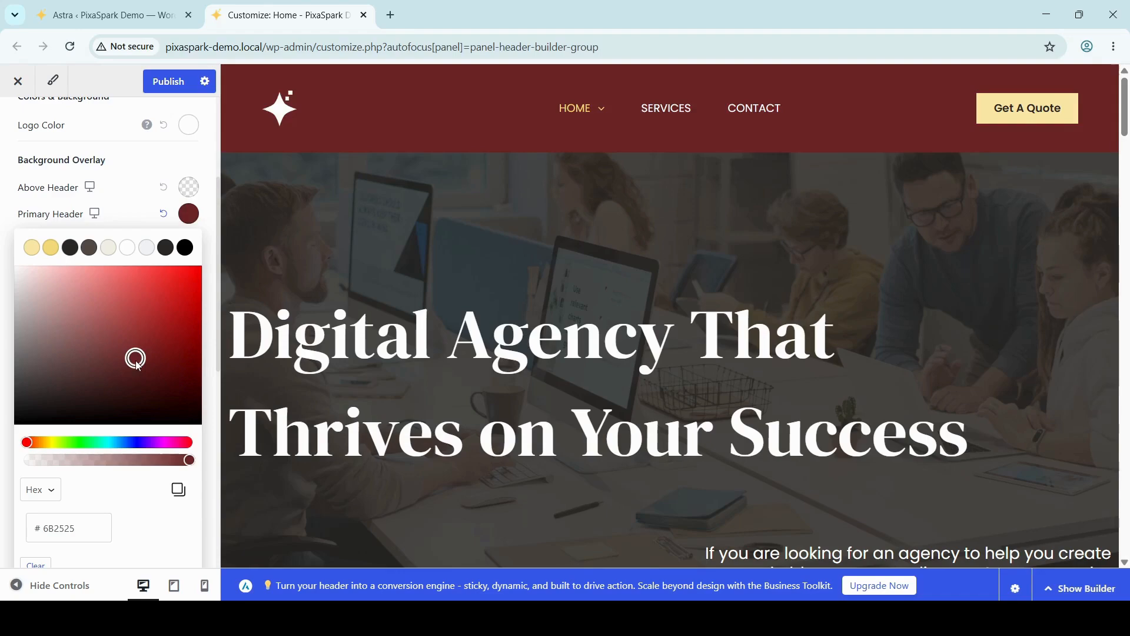
left_click(81, 380)
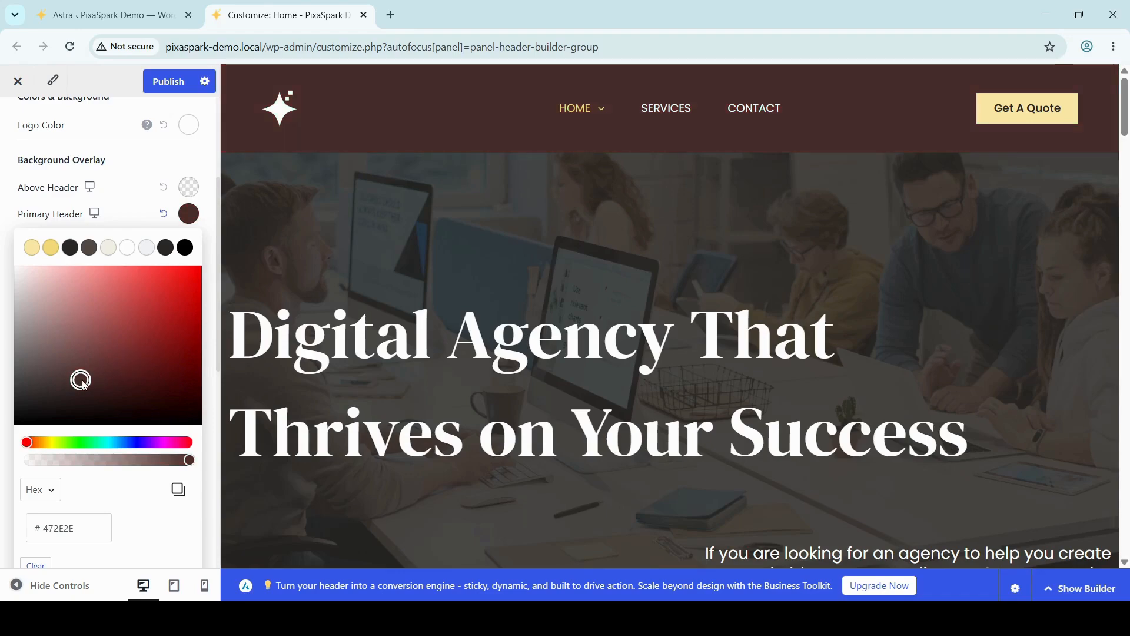
left_click(164, 217)
left_click(113, 207)
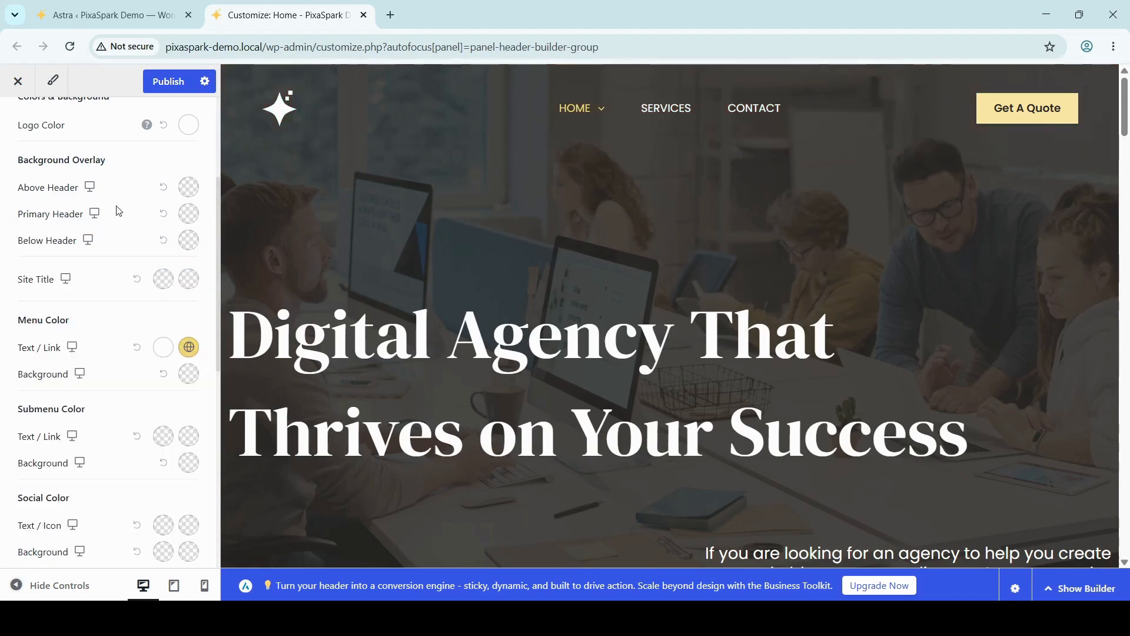
Try several red shades such as 914848, CF3333 and 591C1C as the Below Header background overlay, and reset it.
left_click(183, 238)
left_click(108, 360)
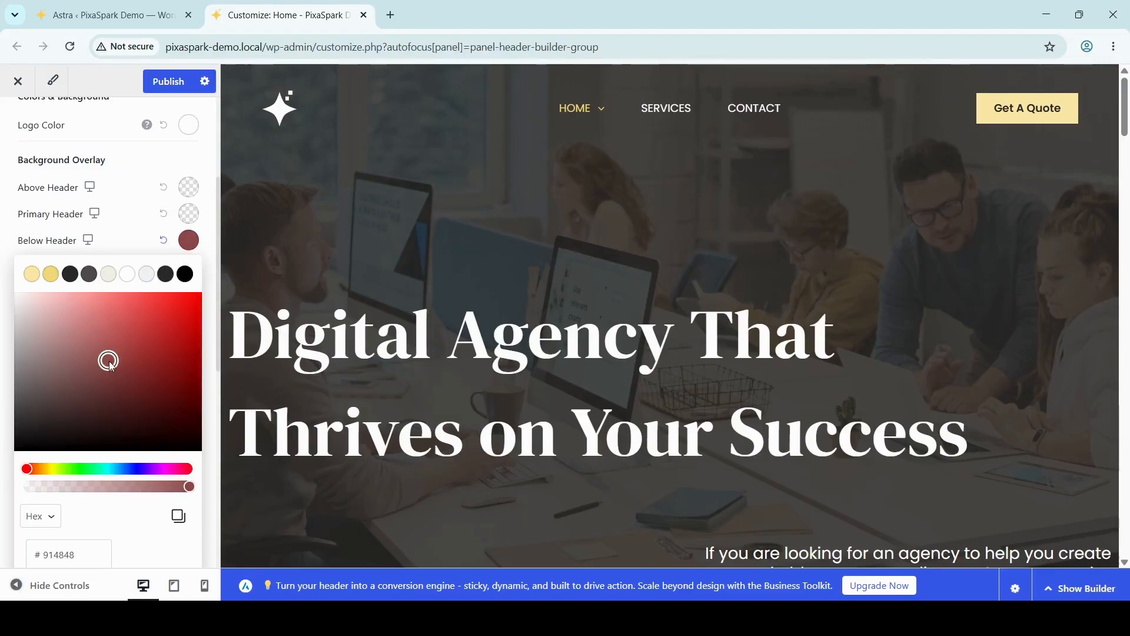
left_click(66, 336)
left_click(137, 360)
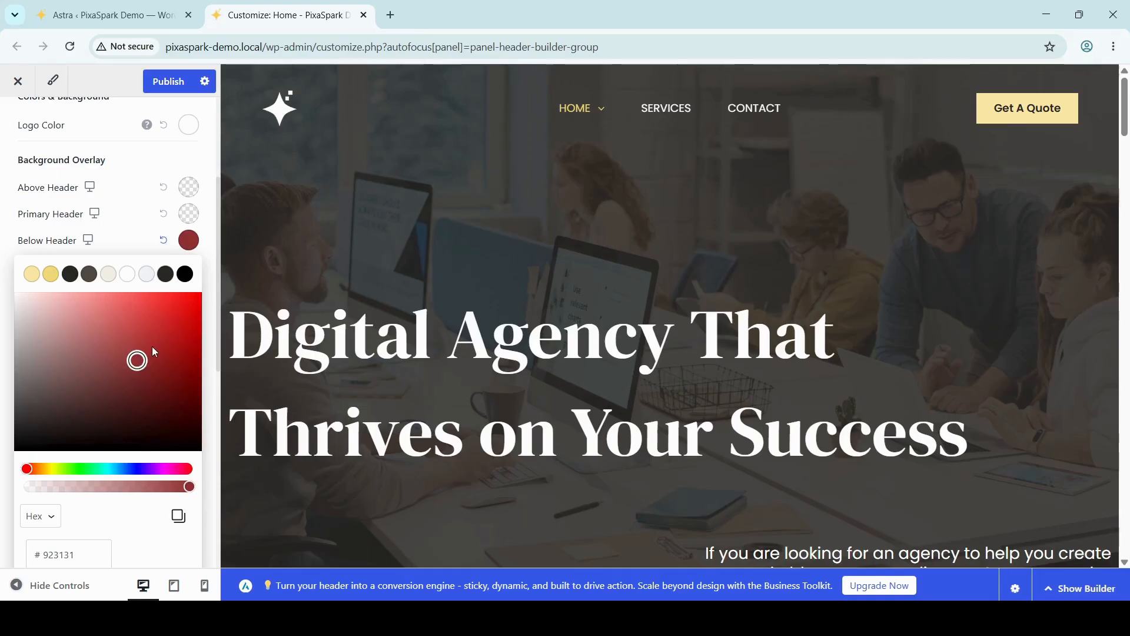
left_click(106, 335)
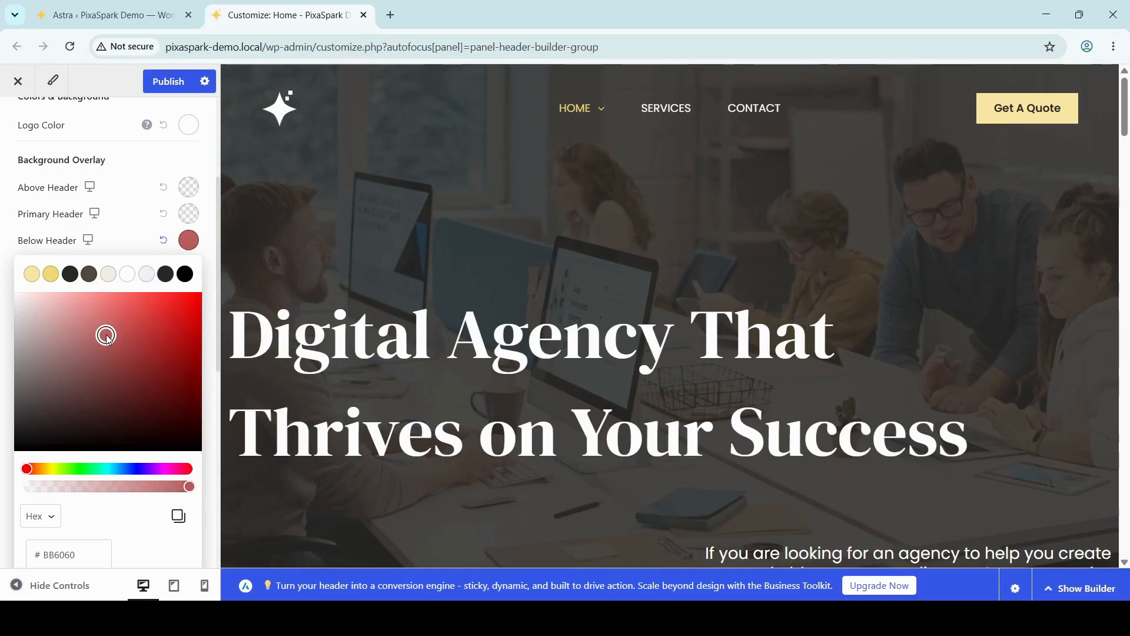
left_click(153, 321)
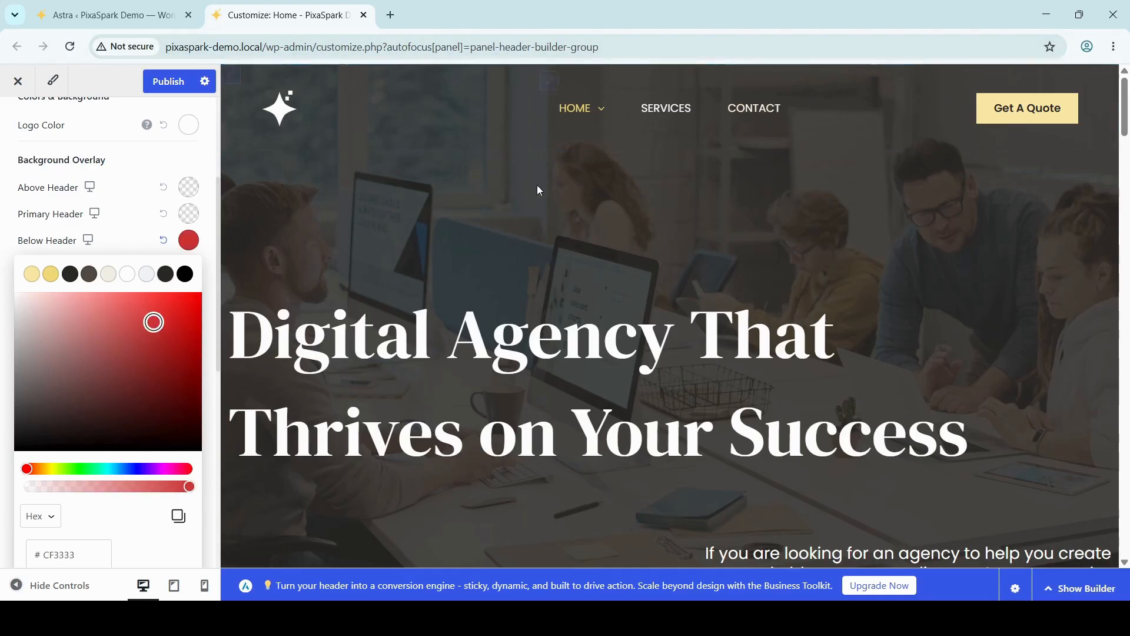
left_click(142, 394)
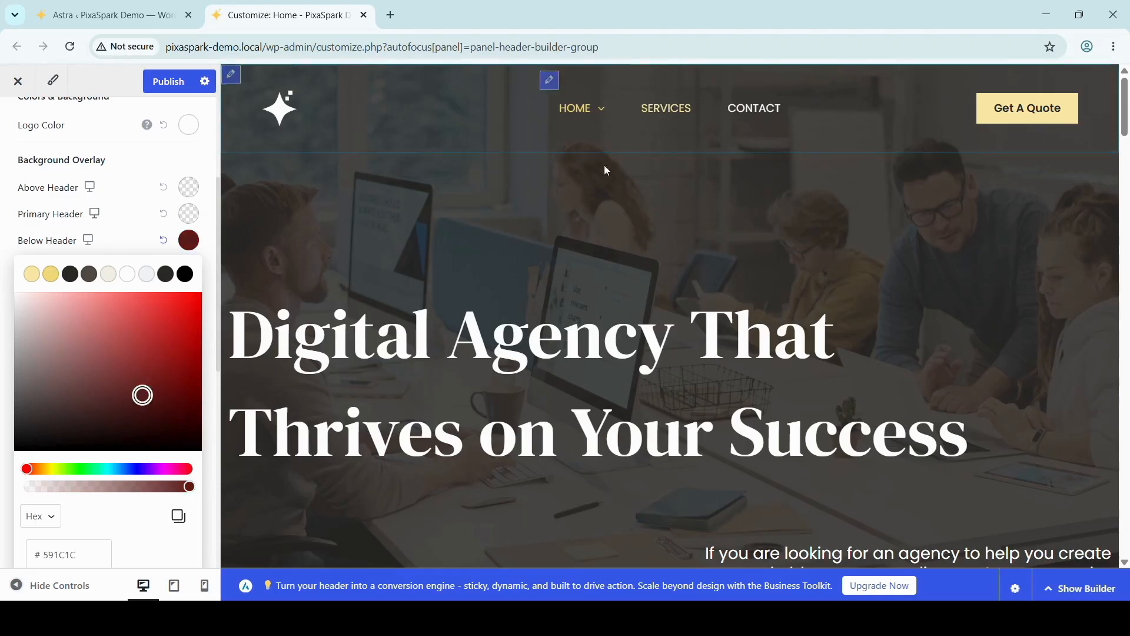
left_click(164, 241)
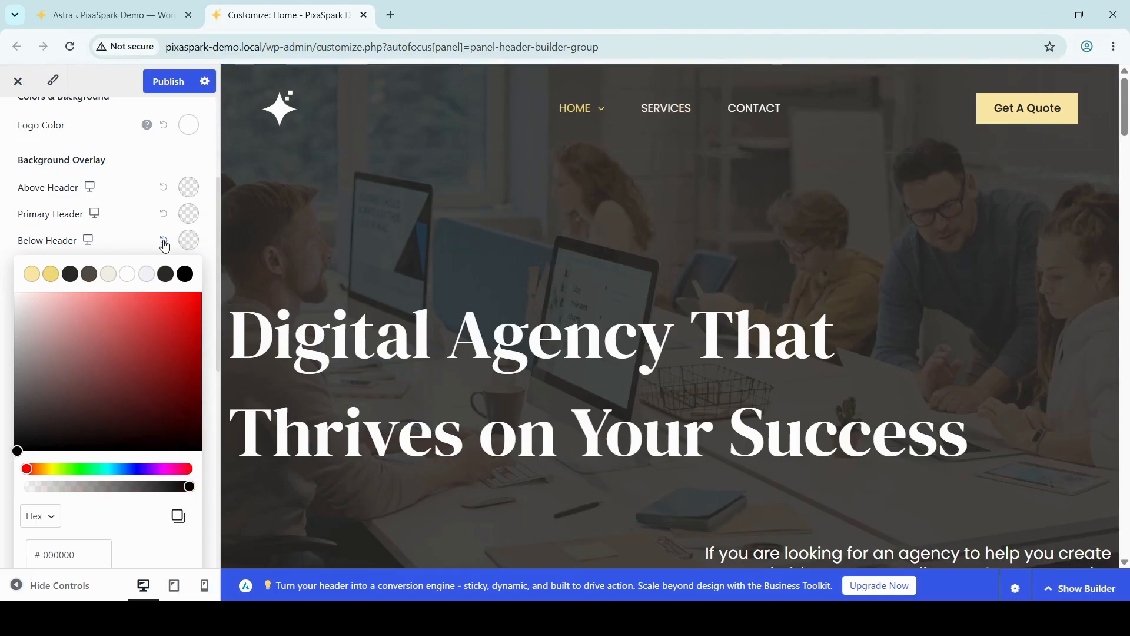
left_click(10, 236)
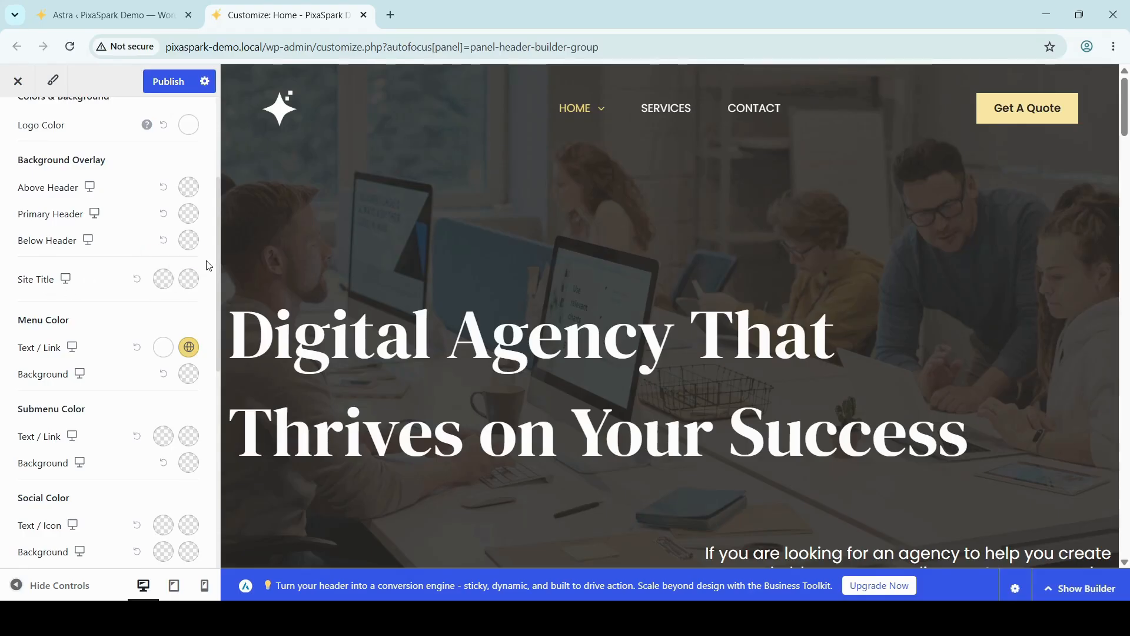
Try a few red and grayish custom shades as the Site Title color, and reset it to its default.
left_click(164, 282)
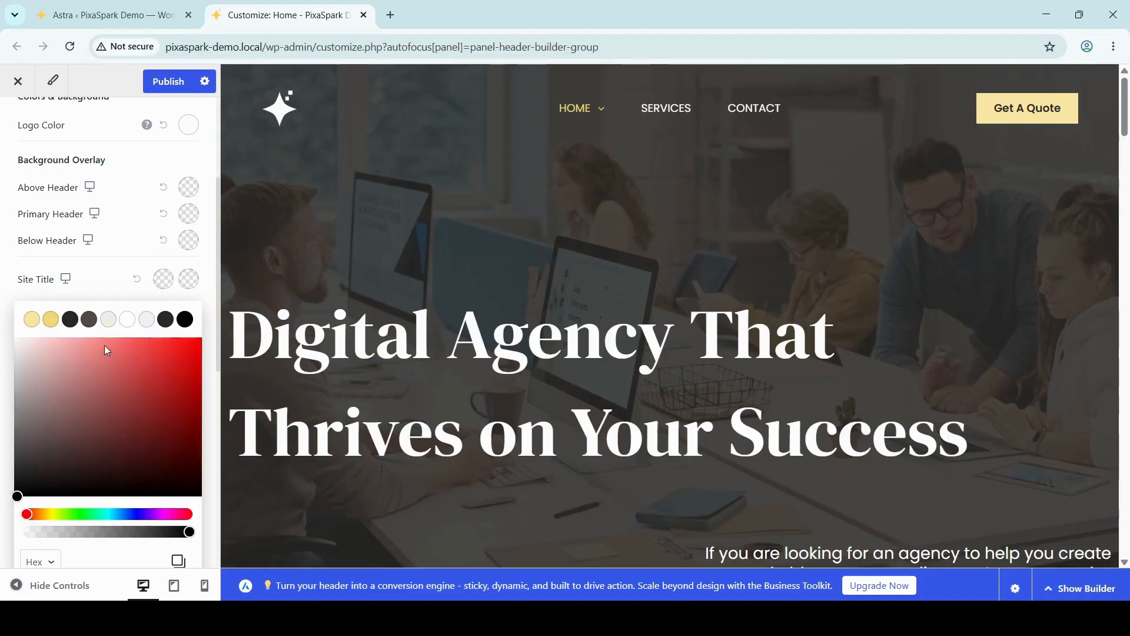
left_click_drag(107, 350, 132, 394)
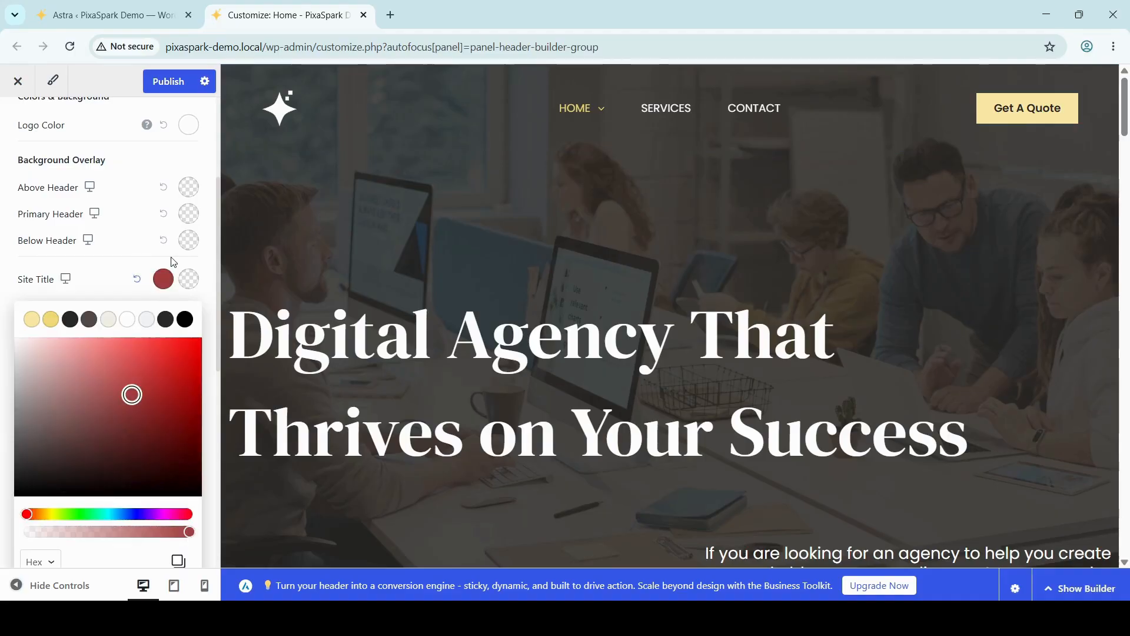
left_click(136, 279)
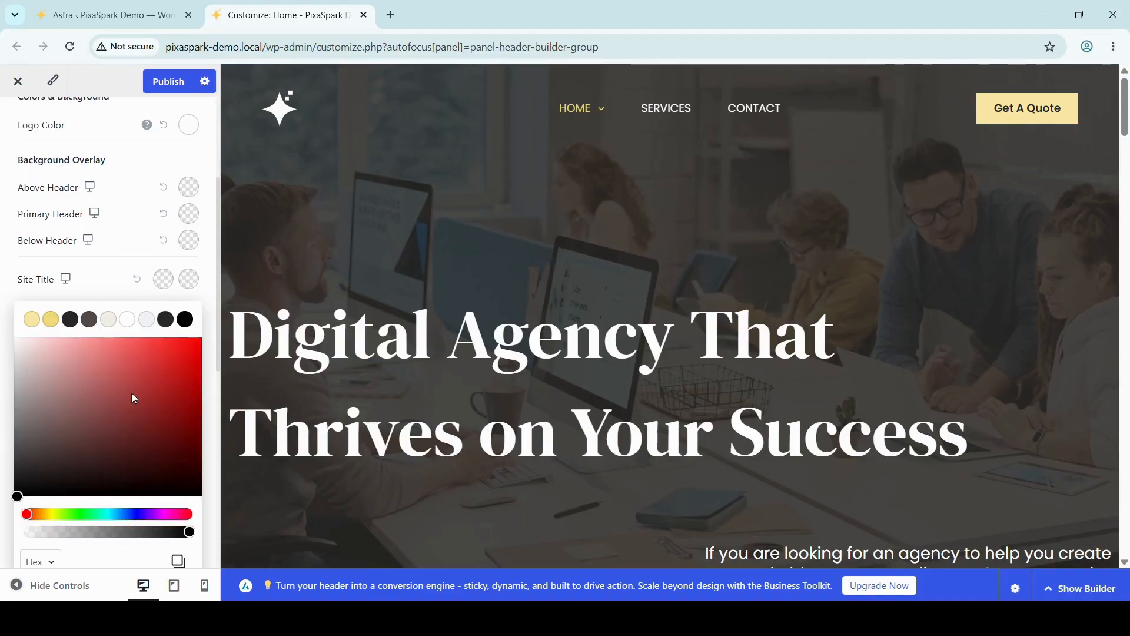
left_click(131, 393)
left_click(71, 391)
left_click(138, 279)
left_click(24, 267)
Try a custom red, a near-black and a light gray palette color on the normal Menu Text / Link color, and reset it.
scroll(23, 267, "down", 3)
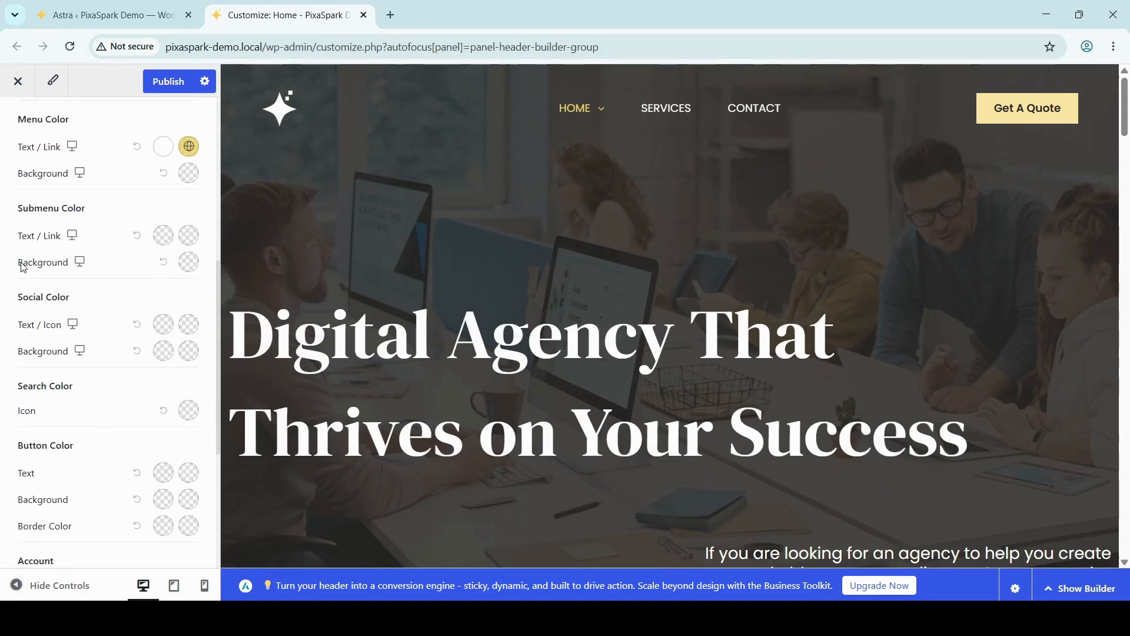
scroll(24, 267, "up", 1)
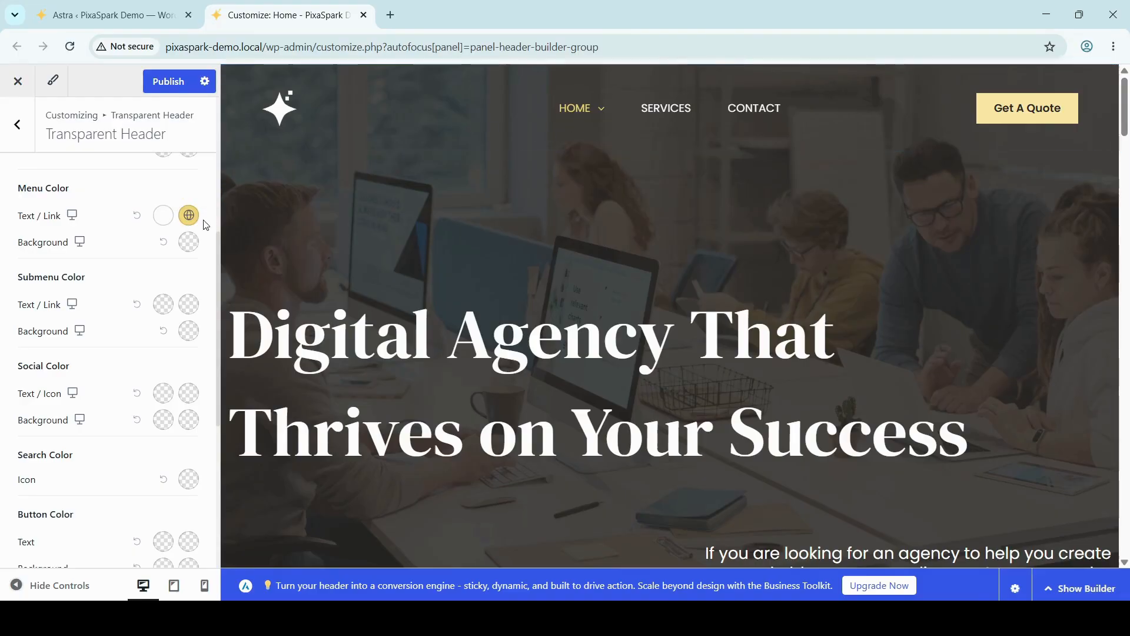
mouse_move(580, 113)
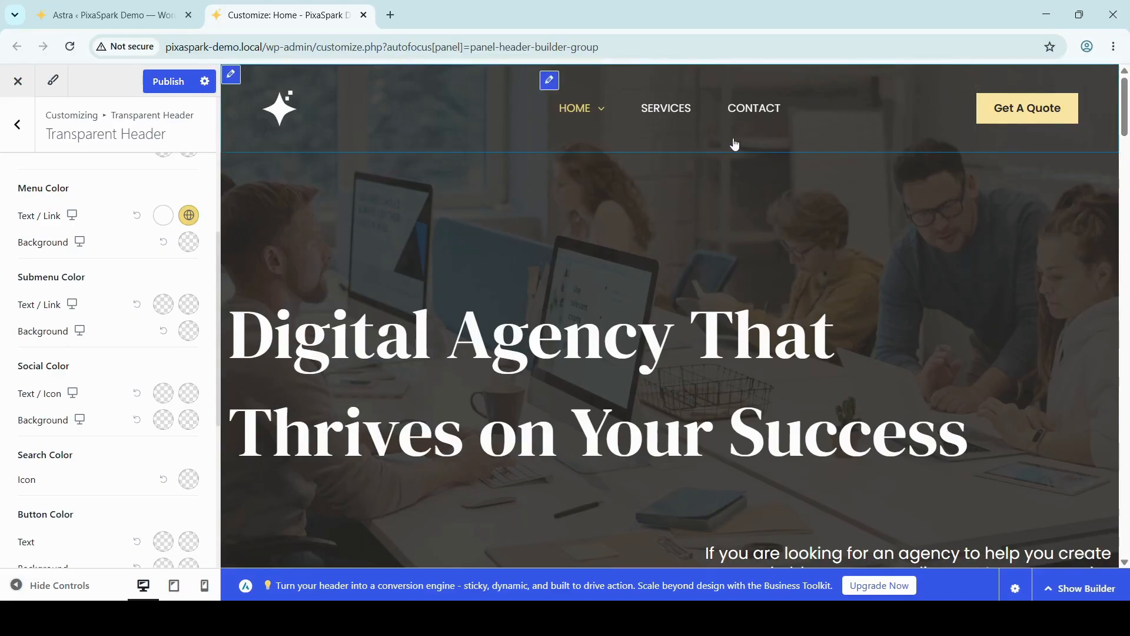
mouse_move(551, 126)
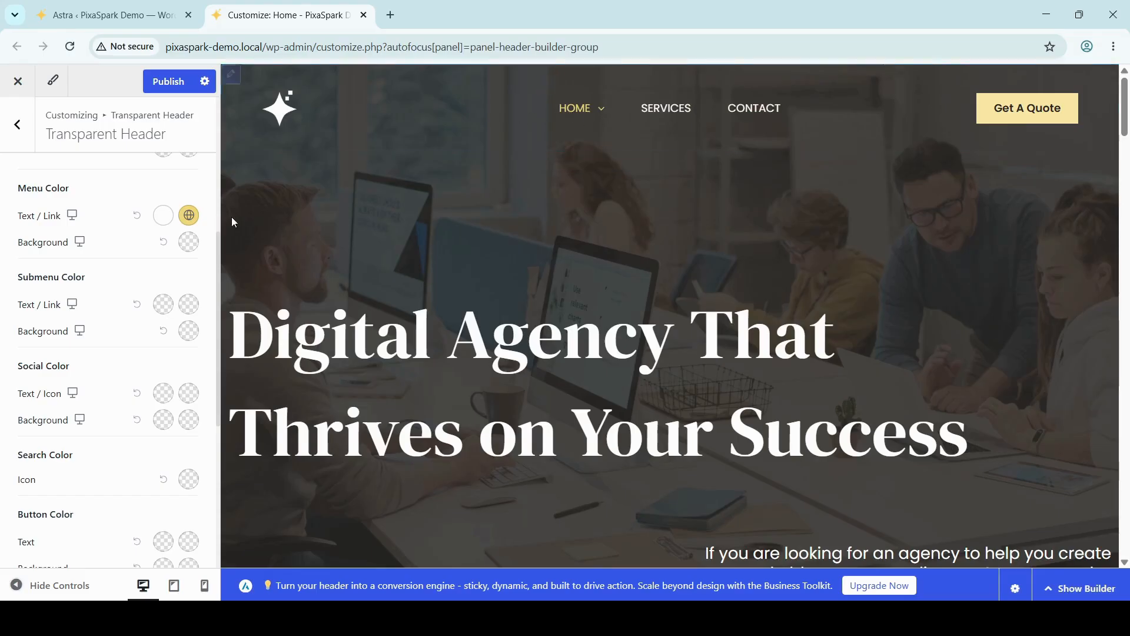
left_click(164, 216)
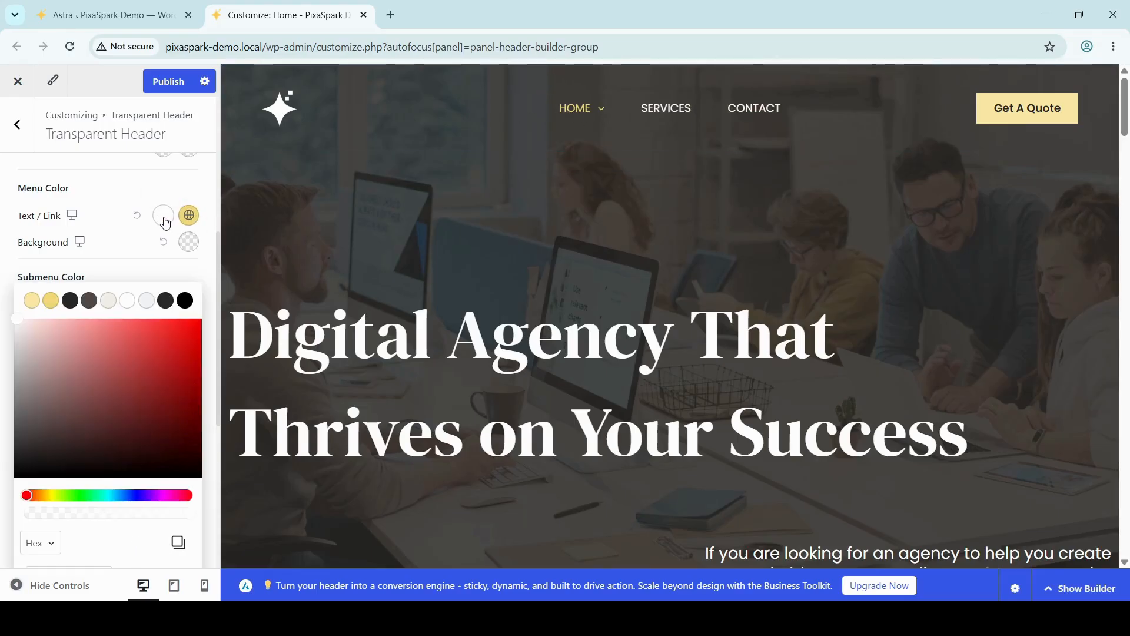
left_click(126, 343)
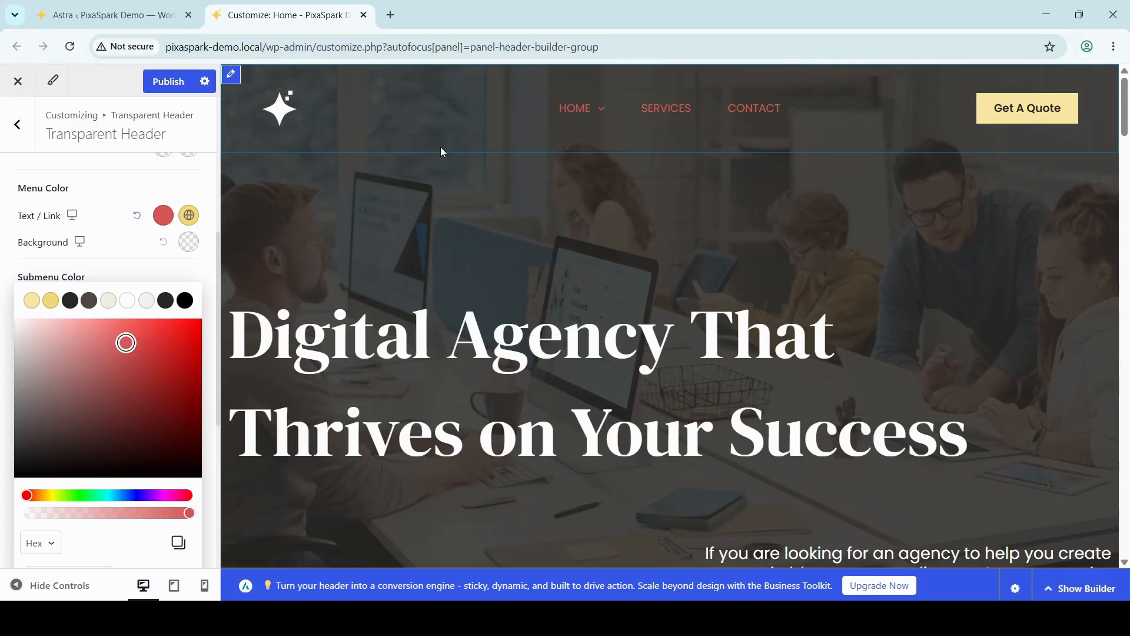
left_click(77, 304)
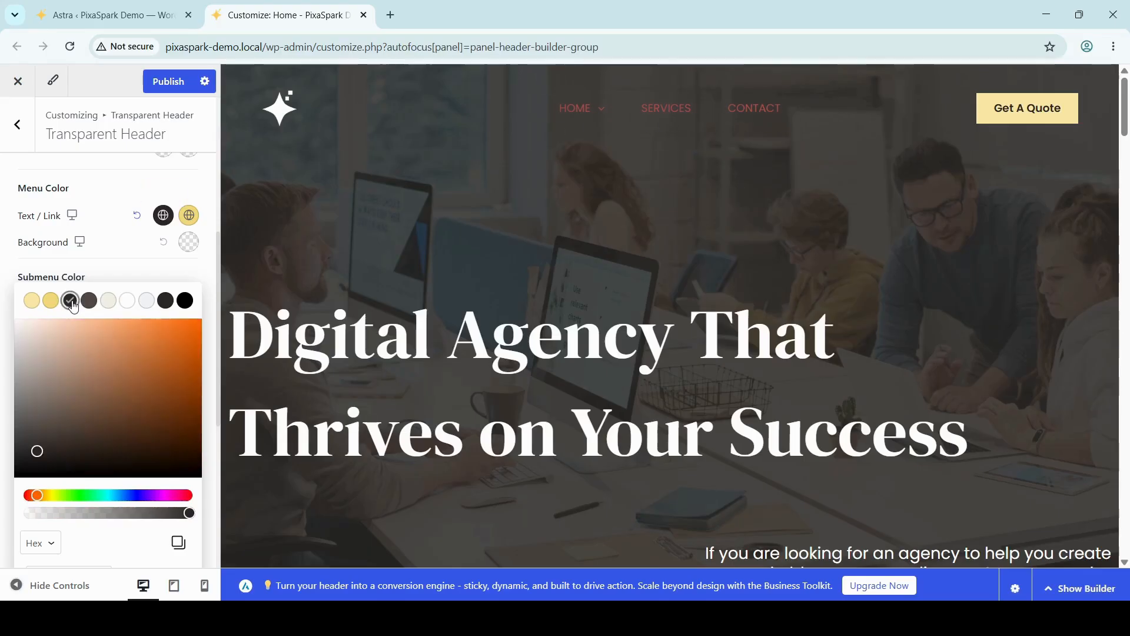
left_click(146, 300)
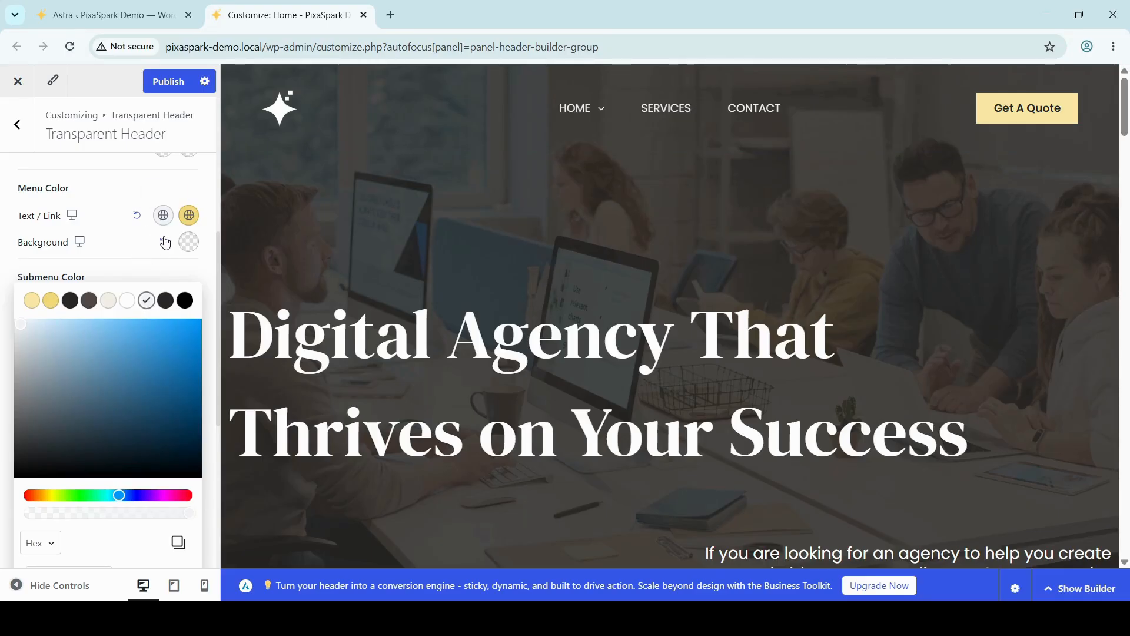
left_click(138, 218)
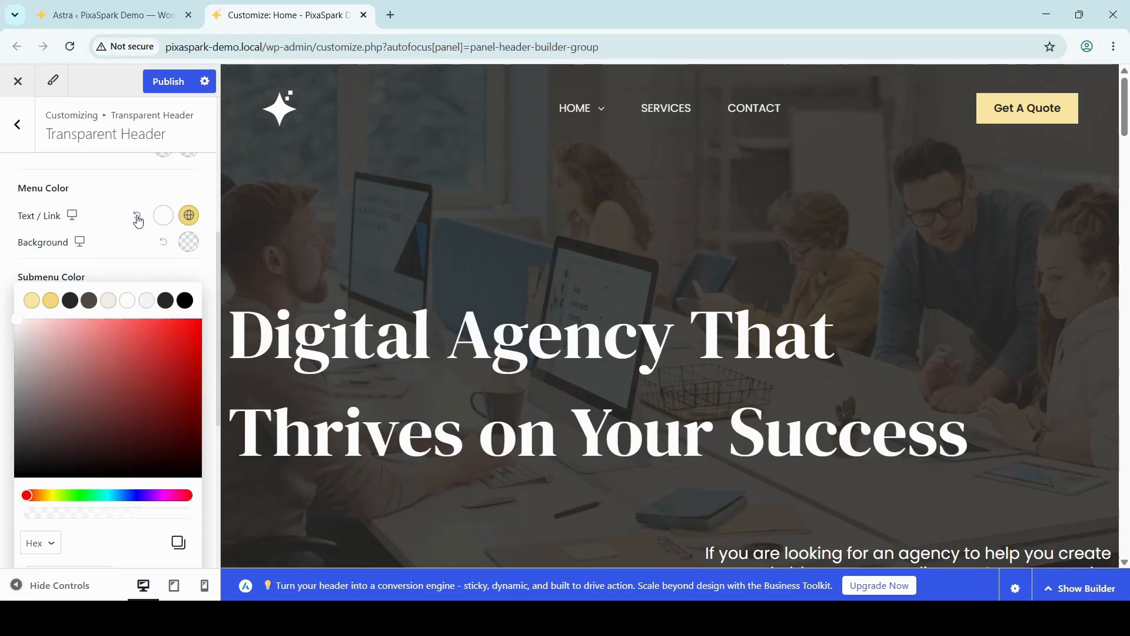
left_click(122, 223)
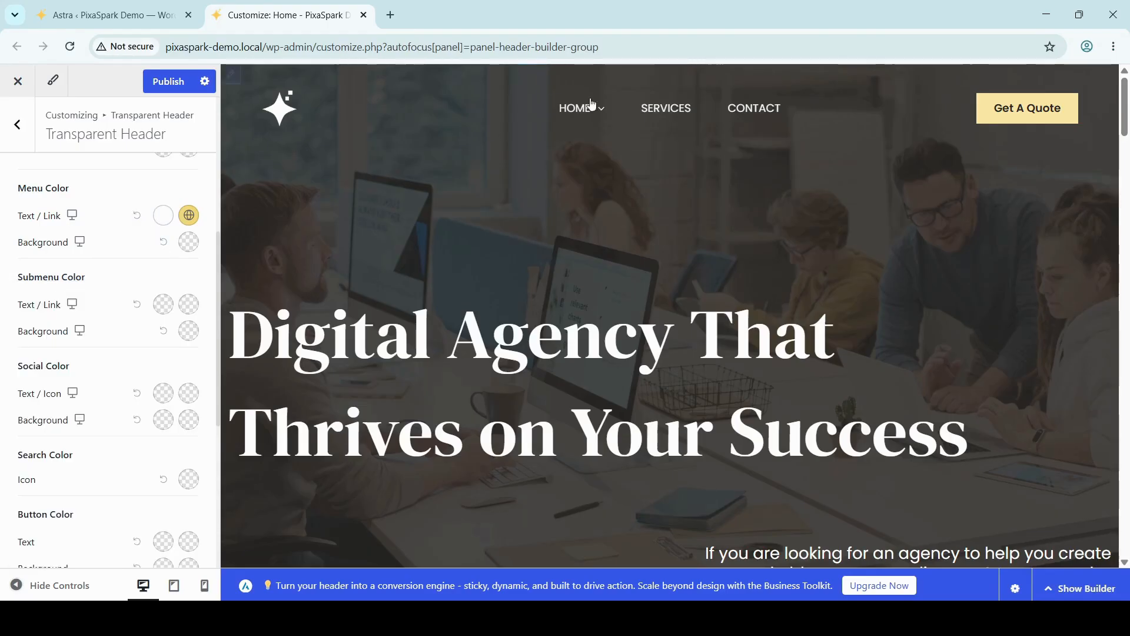
Try dark brown, beige, purple and green shades as the Menu Text / Link color for active items, and reset it.
left_click(189, 216)
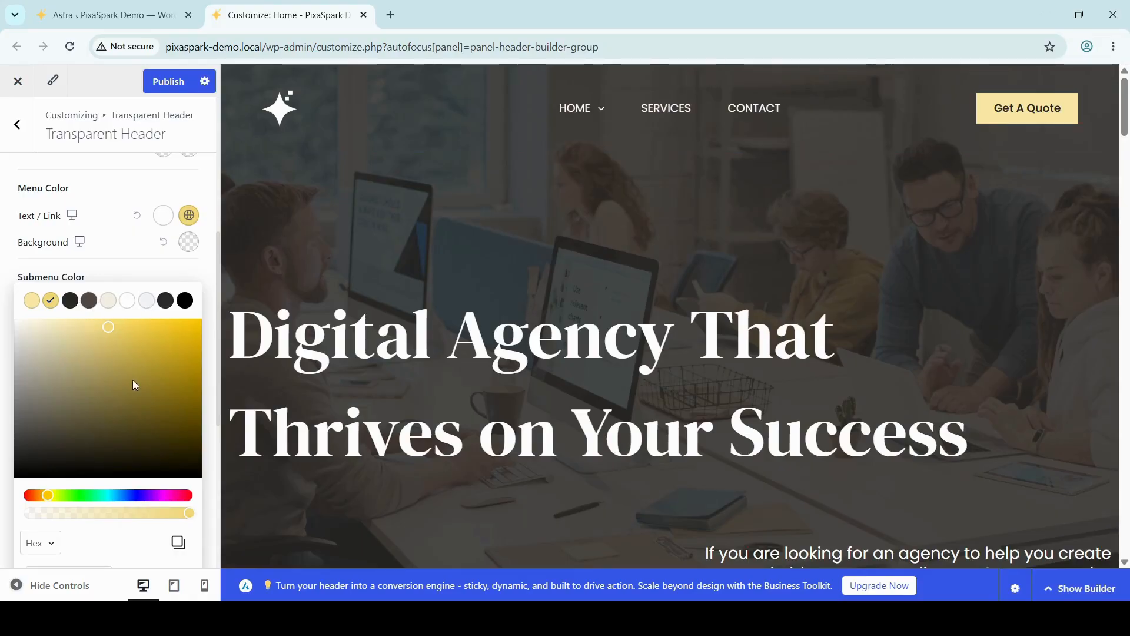
left_click(167, 416)
left_click(53, 423)
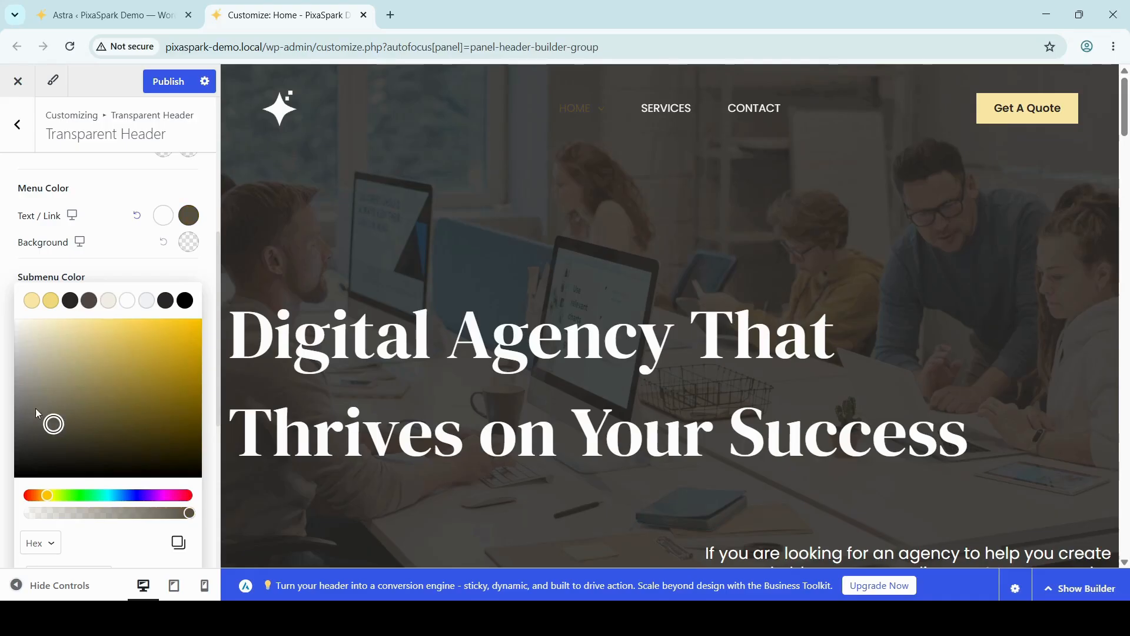
left_click(34, 331)
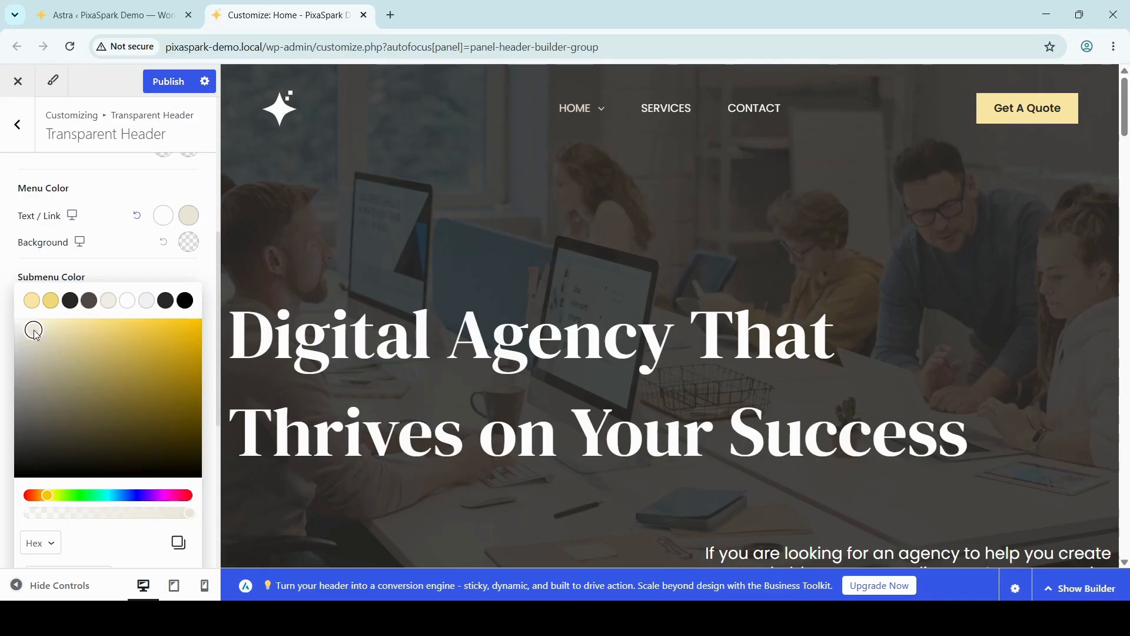
left_click_drag(34, 331, 68, 348)
left_click(159, 495)
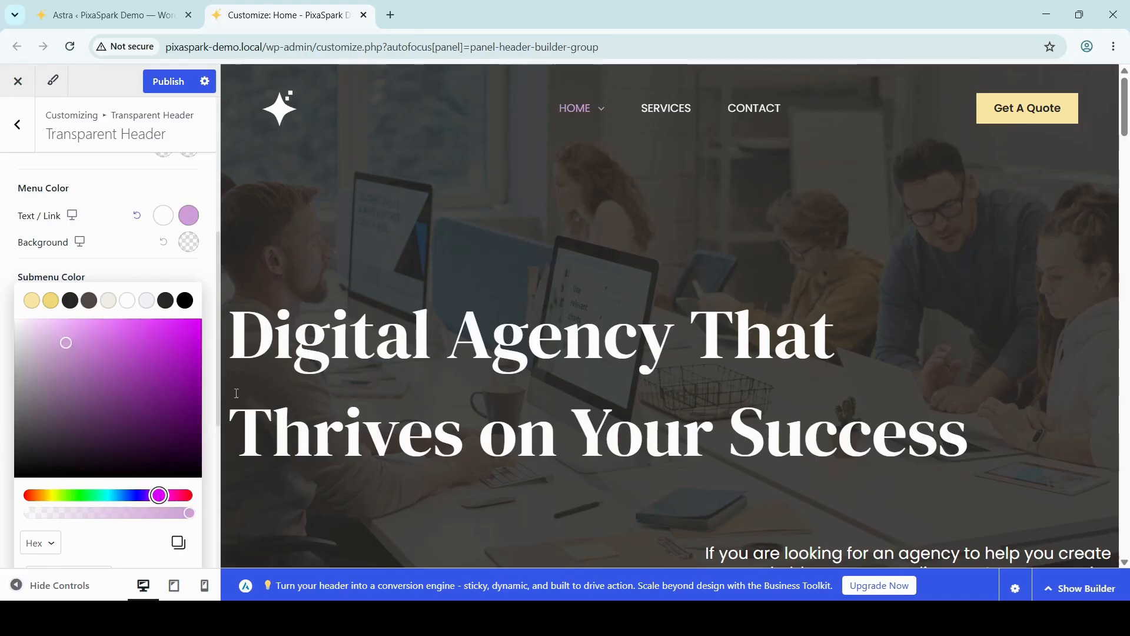
left_click(91, 496)
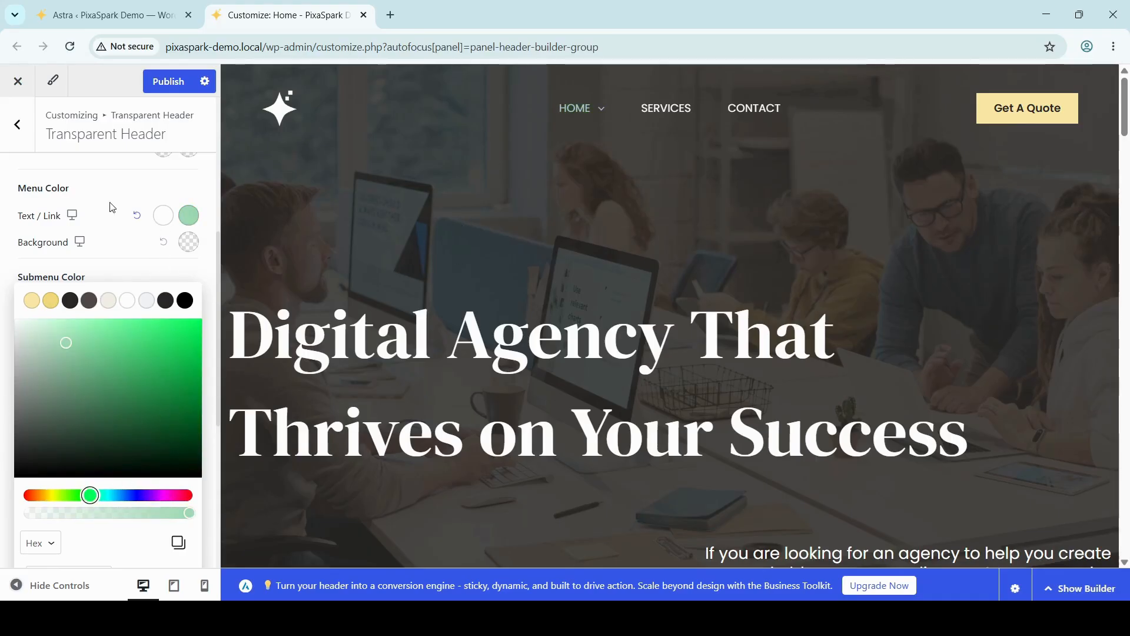
left_click(135, 217)
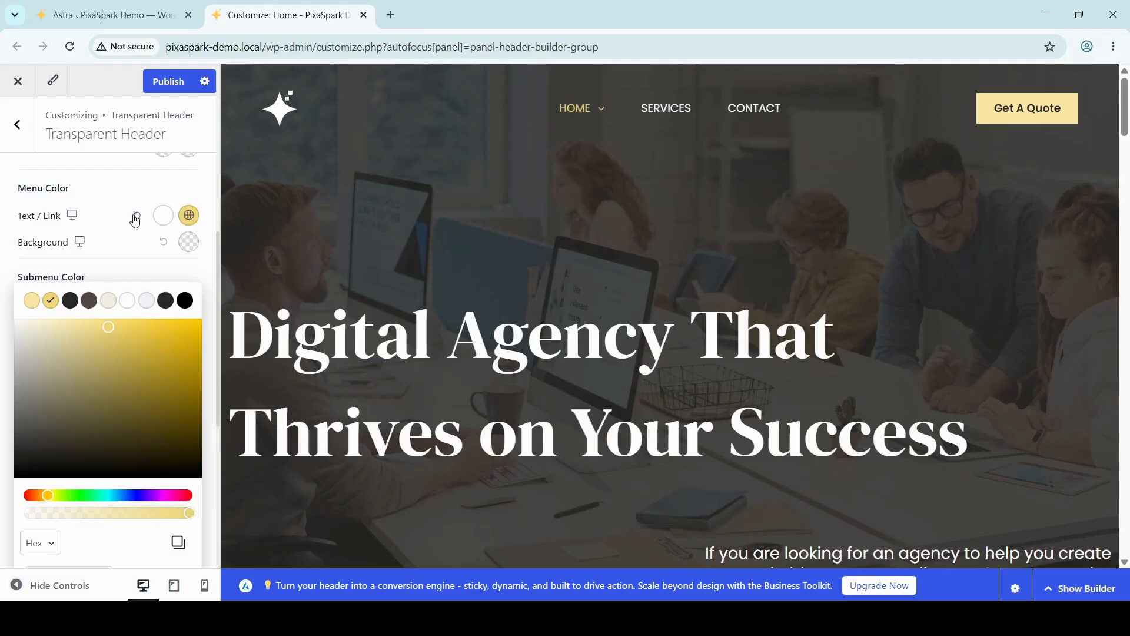
left_click(96, 202)
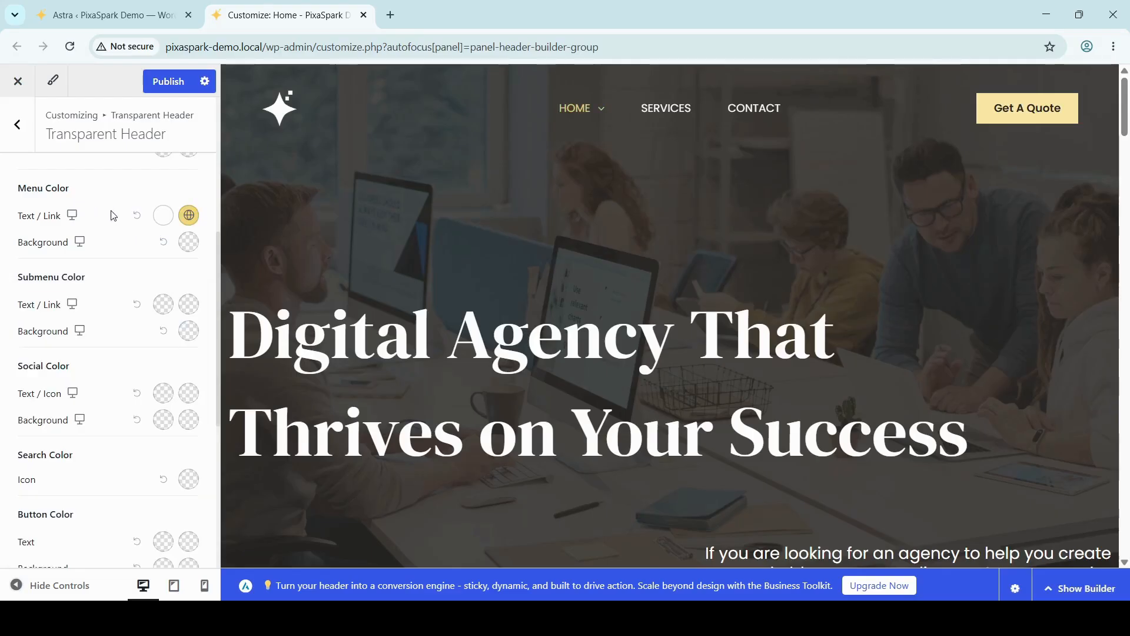
Try custom shades such as 913C3C and 832E2E as the Menu Color background, and reset it.
left_click(189, 243)
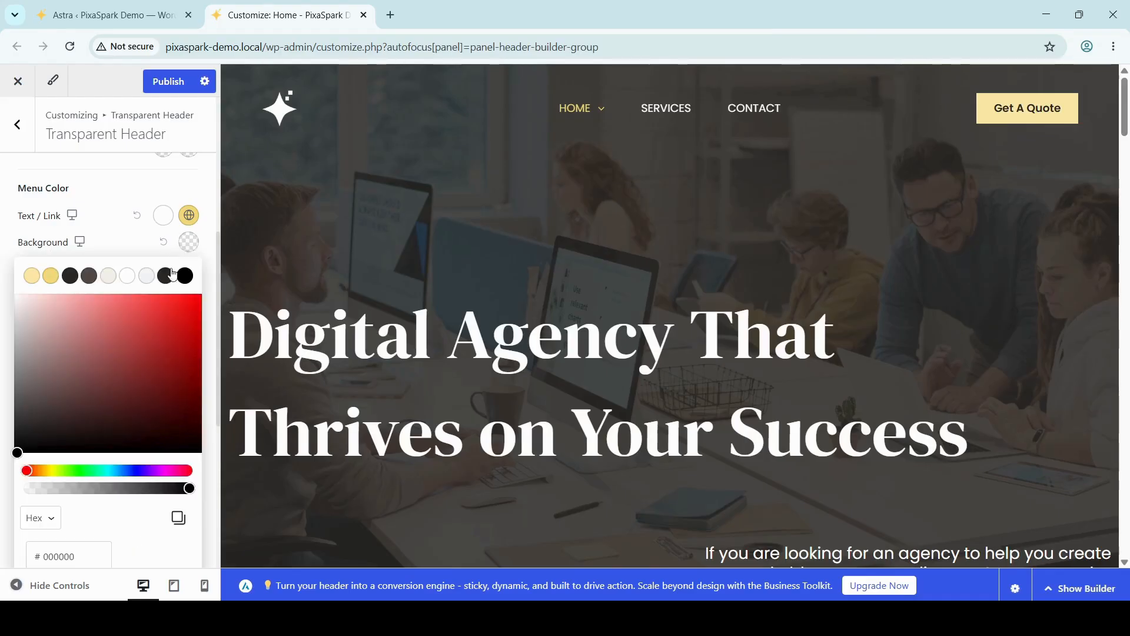
left_click(124, 360)
left_click(47, 358)
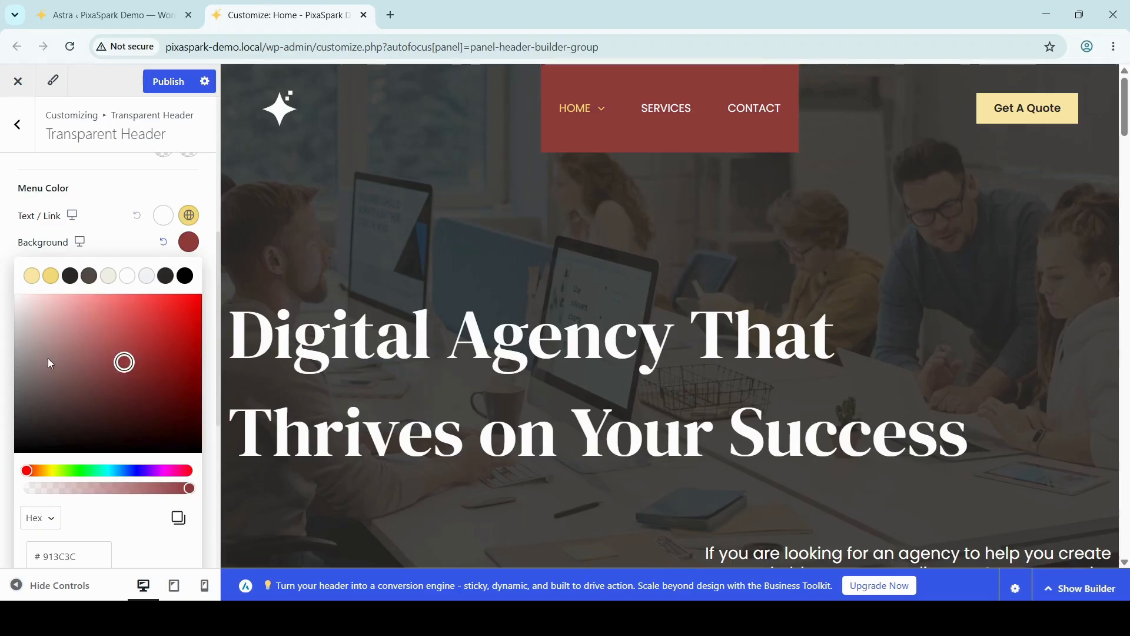
left_click(136, 373)
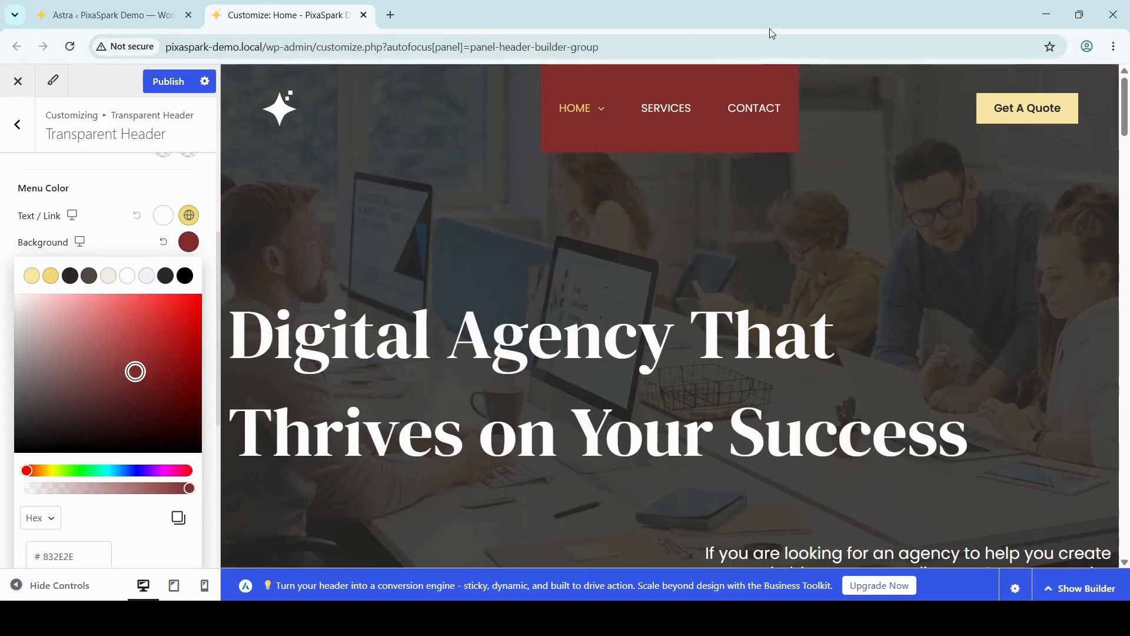
left_click(164, 242)
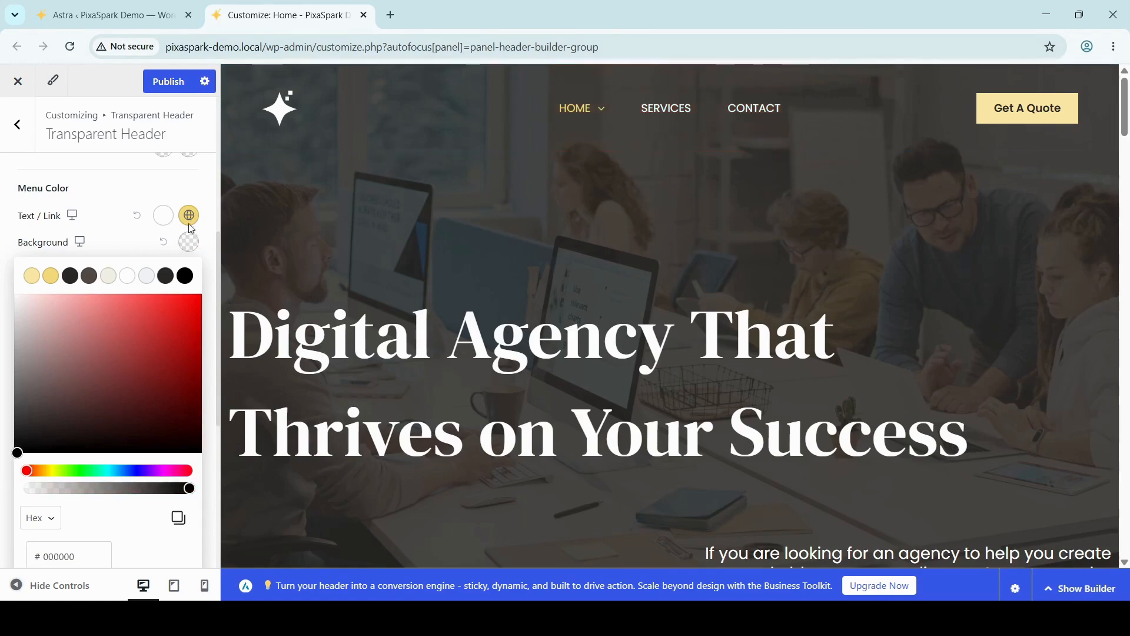
left_click(14, 224)
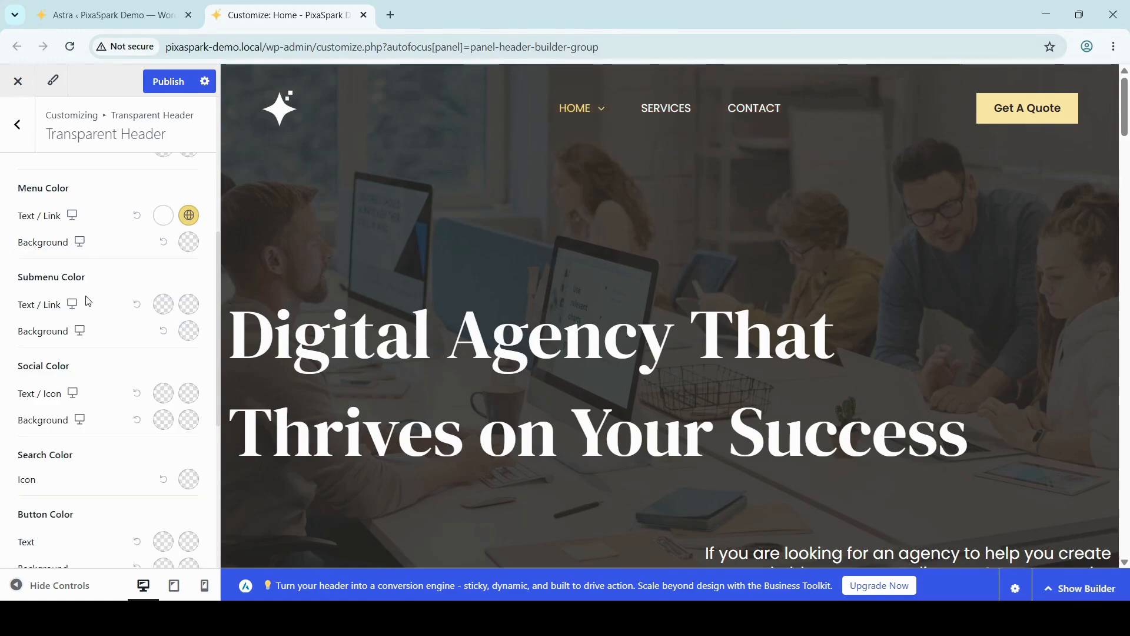
Try BA5A5A and the palette colors FBE8A6 and 2C2927 as the Submenu Color background, and reset it.
scroll(88, 301, "down", 3)
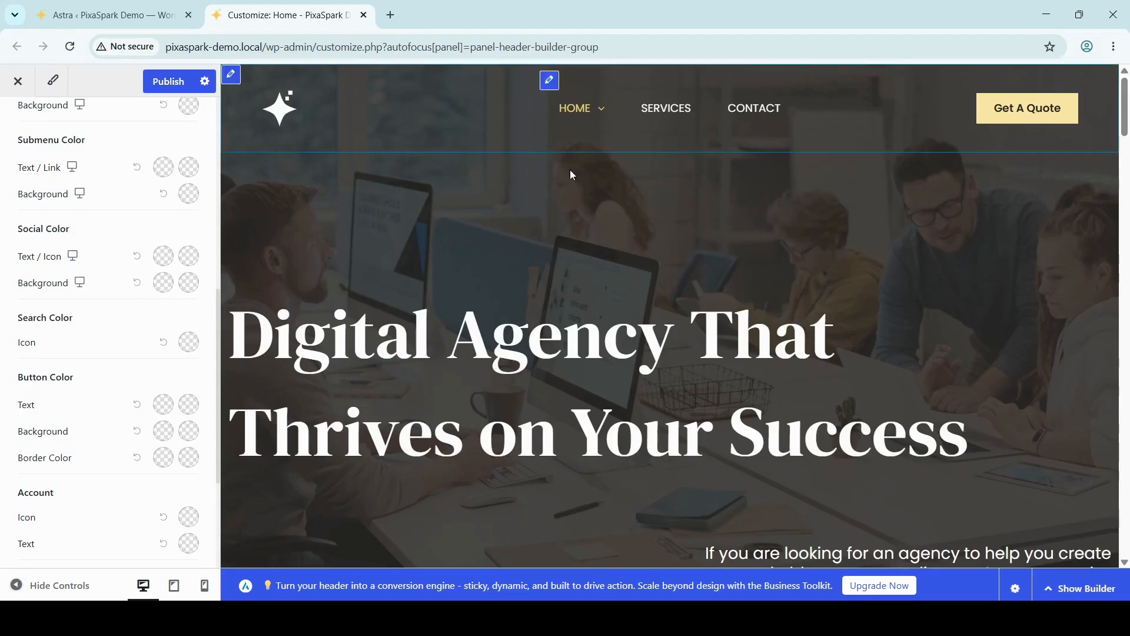
mouse_move(588, 116)
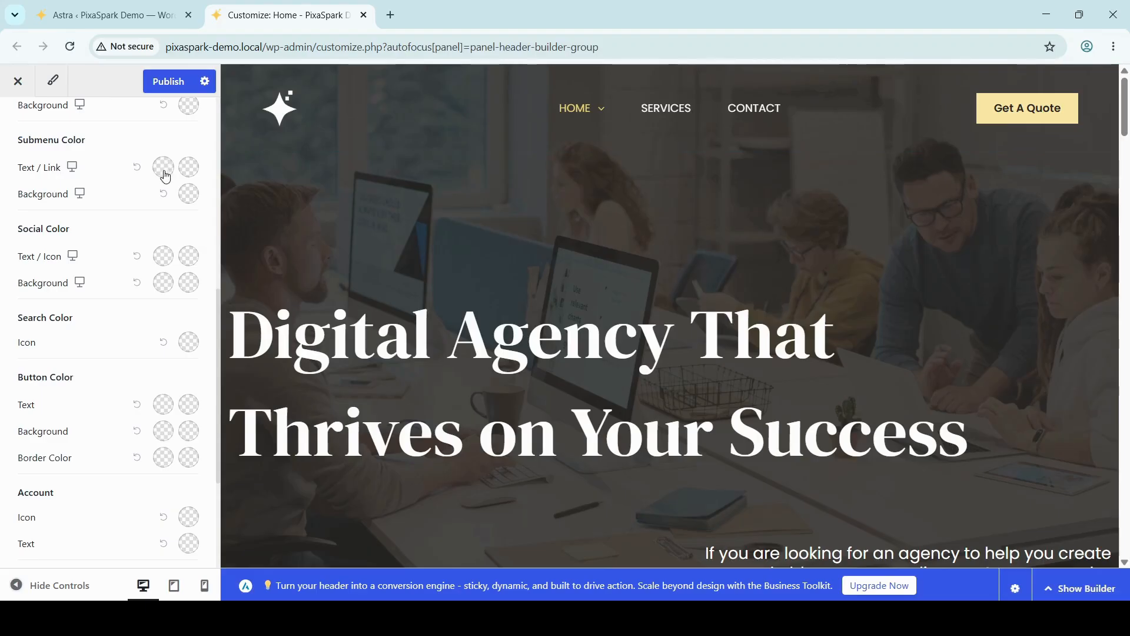
left_click(192, 203)
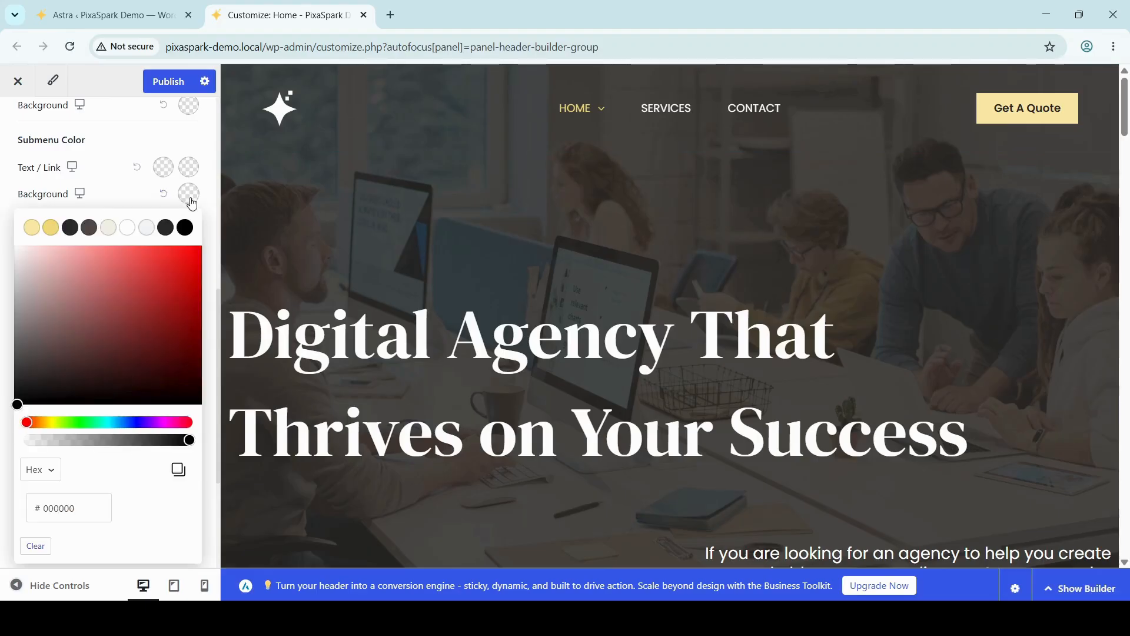
left_click(112, 289)
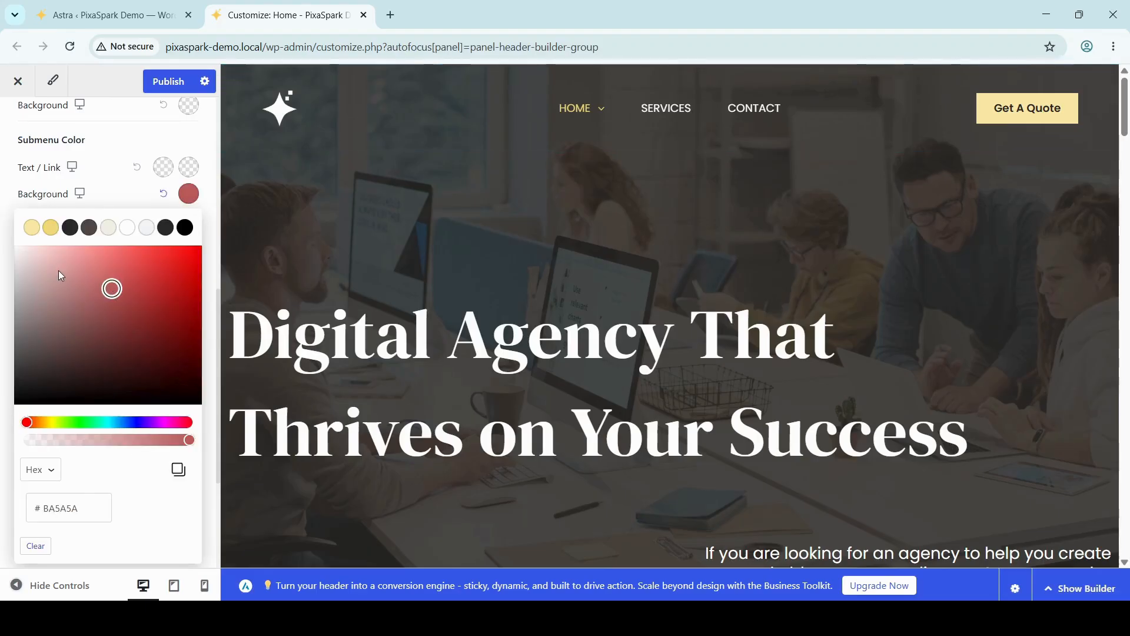
left_click(30, 231)
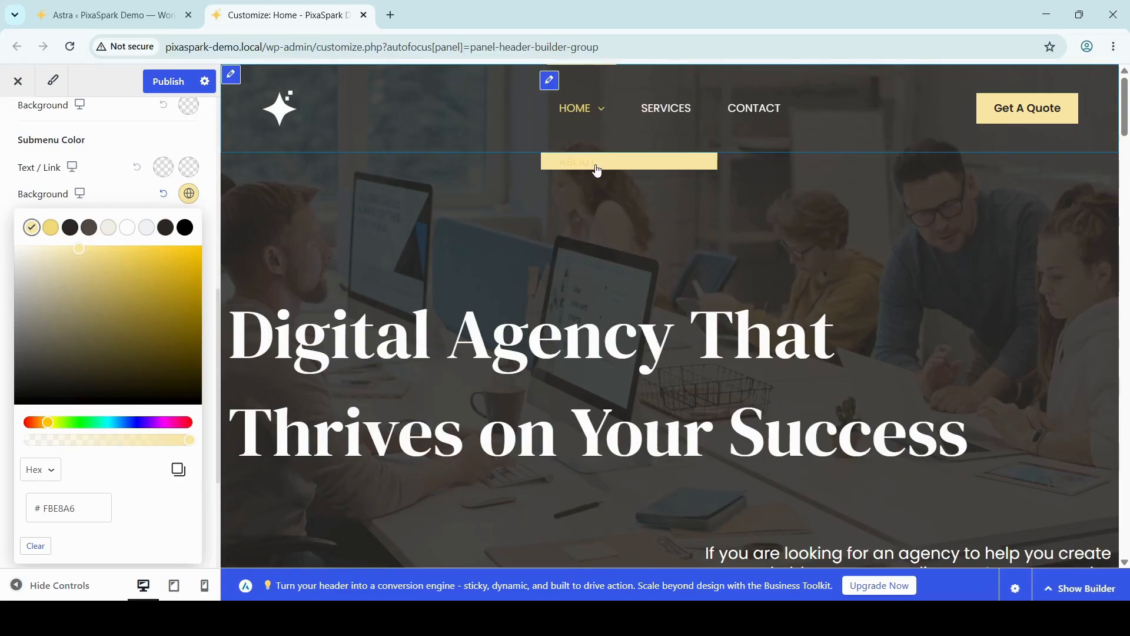
left_click(165, 227)
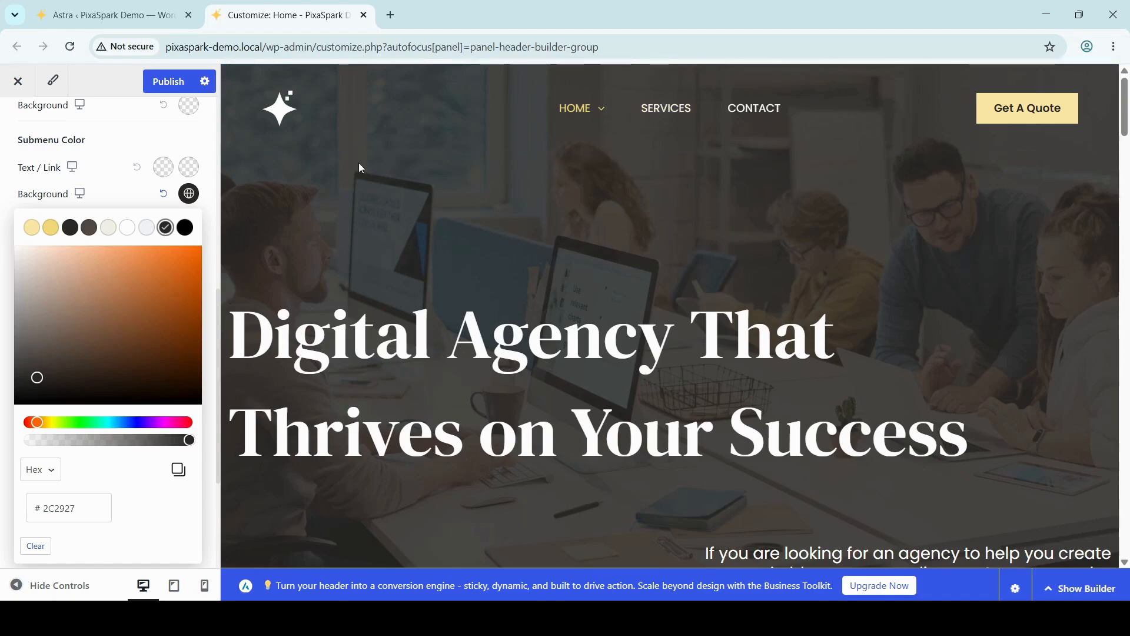
left_click(2, 197)
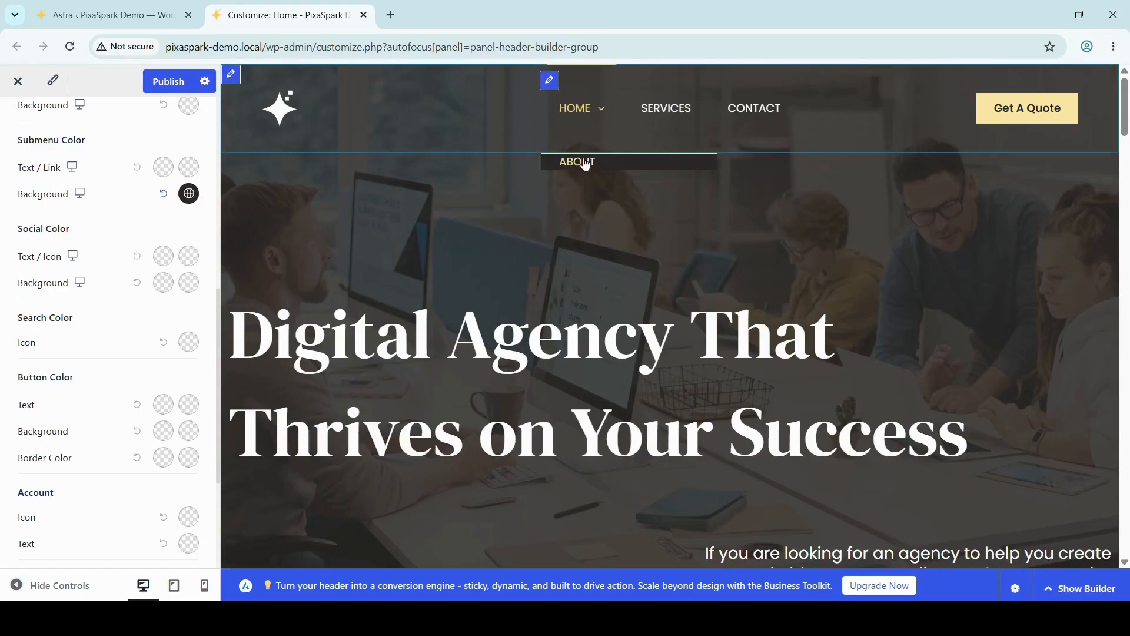
left_click(163, 195)
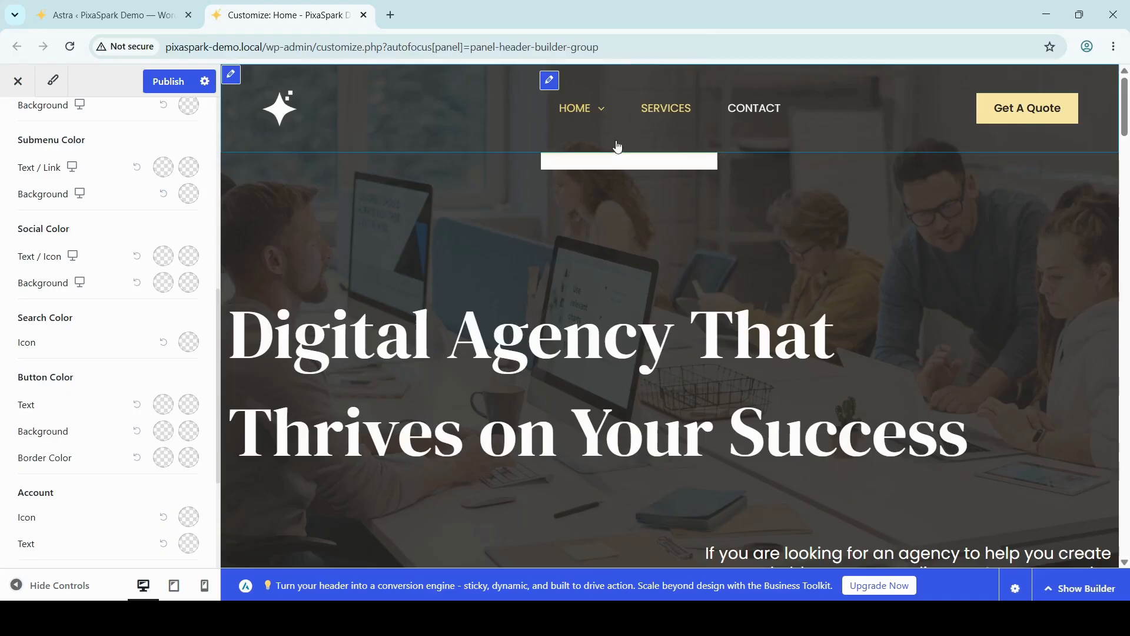
Set the normal Submenu Text / Link color to the custom red C03B3B.
left_click(165, 174)
mouse_move(603, 112)
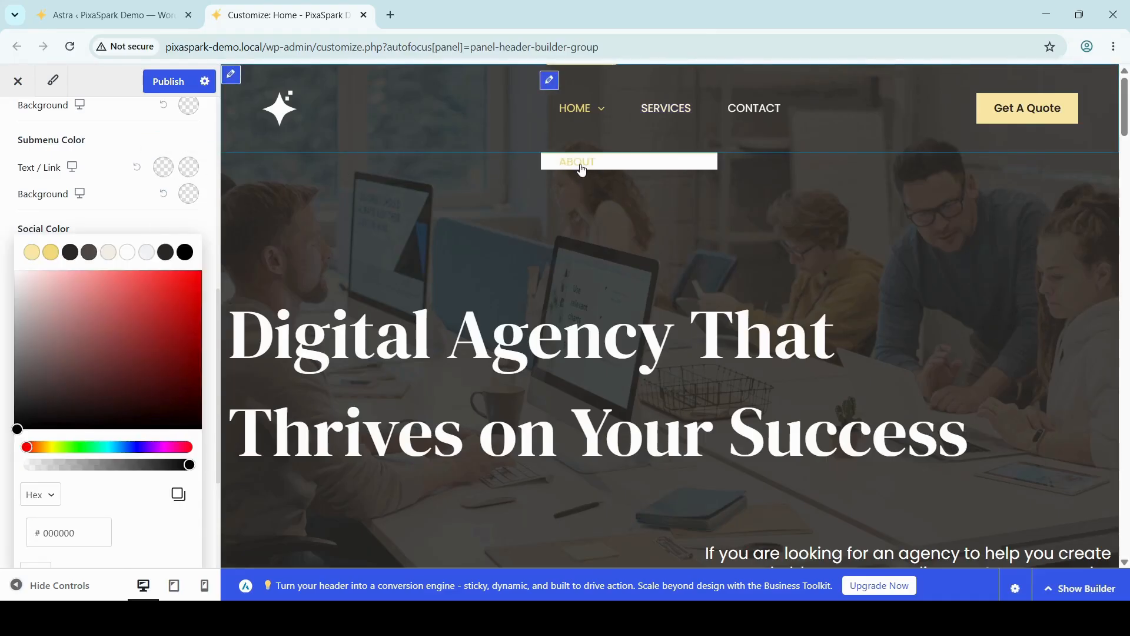
left_click(142, 311)
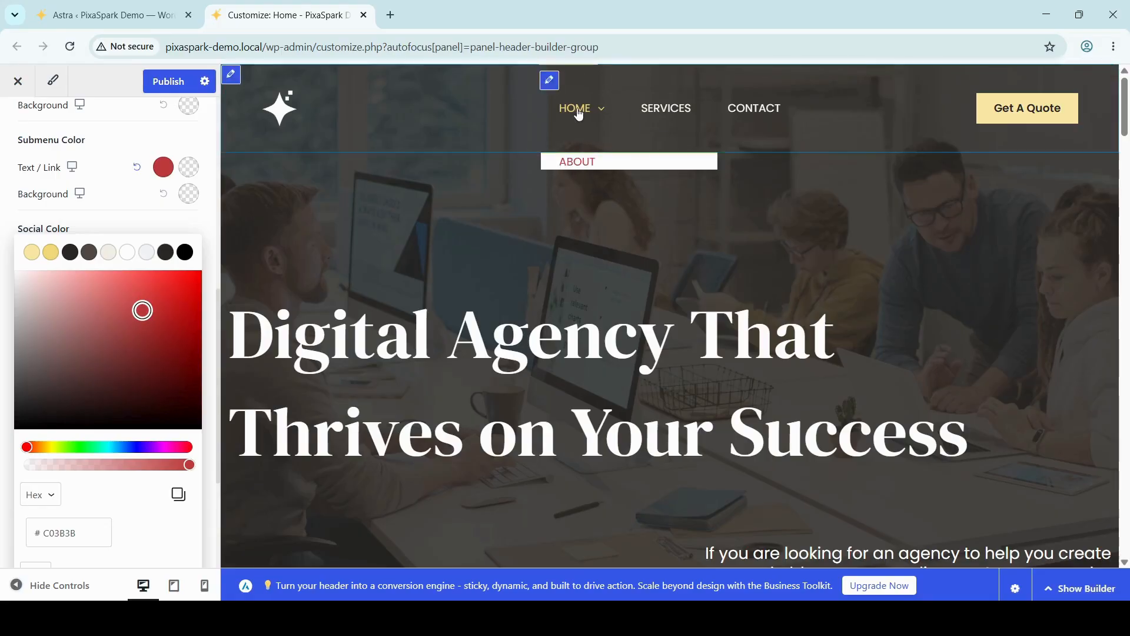
Try the palette color 2C2927 as the normal Submenu Text / Link color, and reset it.
left_click(166, 252)
mouse_move(584, 160)
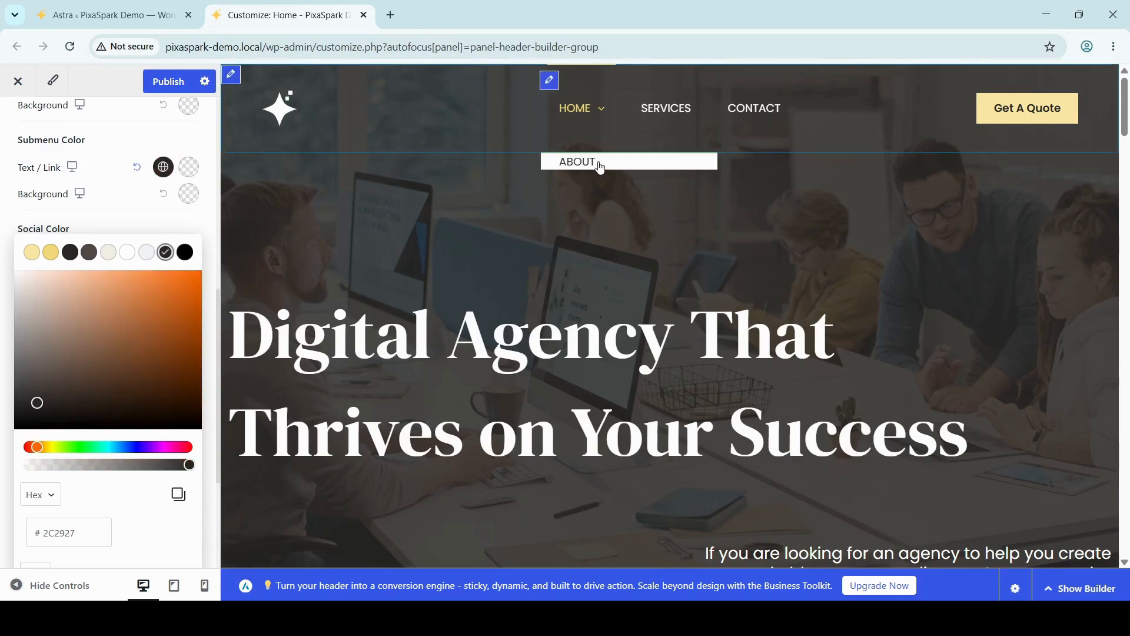
left_click(194, 172)
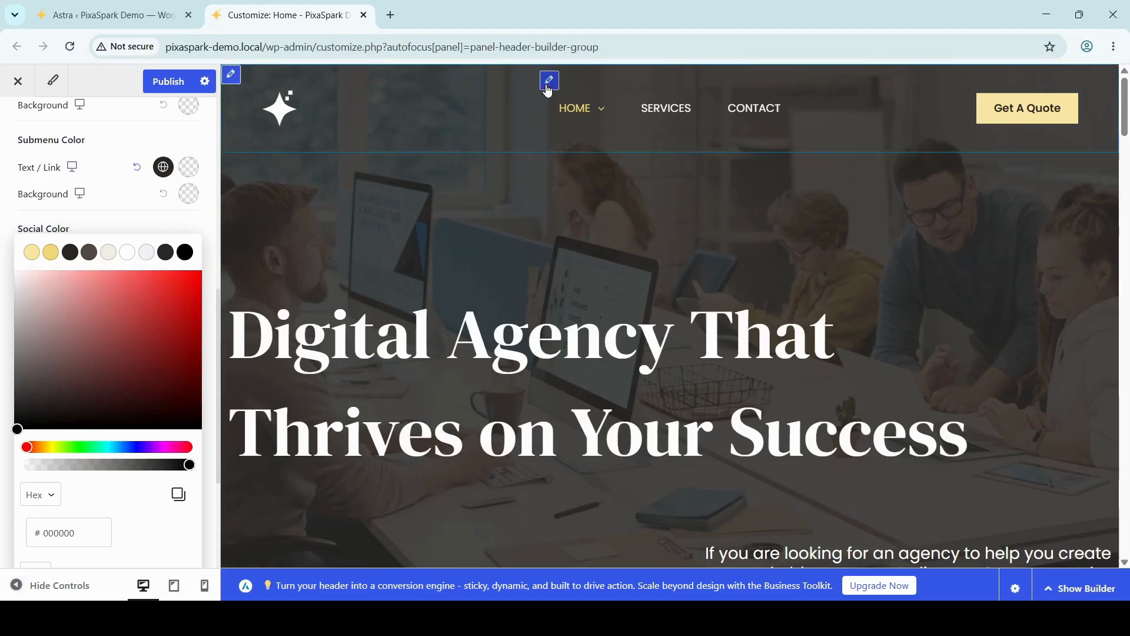
left_click(135, 168)
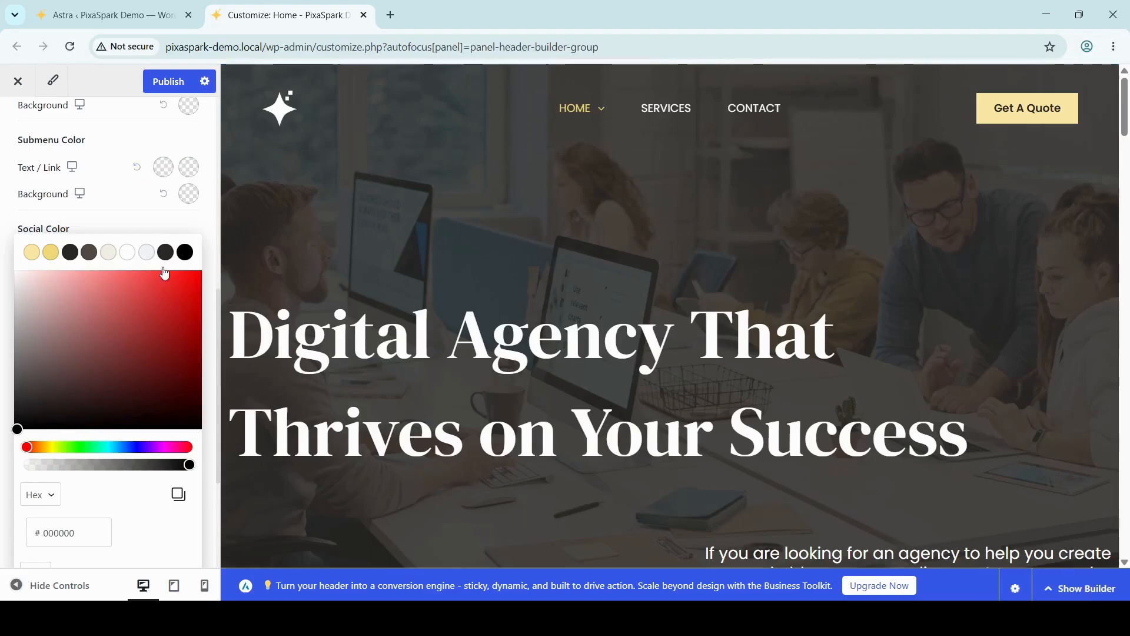
Try E33737 and A55151 as the Submenu Text / Link color for the hover state, reset it, and check the submenu in the preview.
left_click(155, 288)
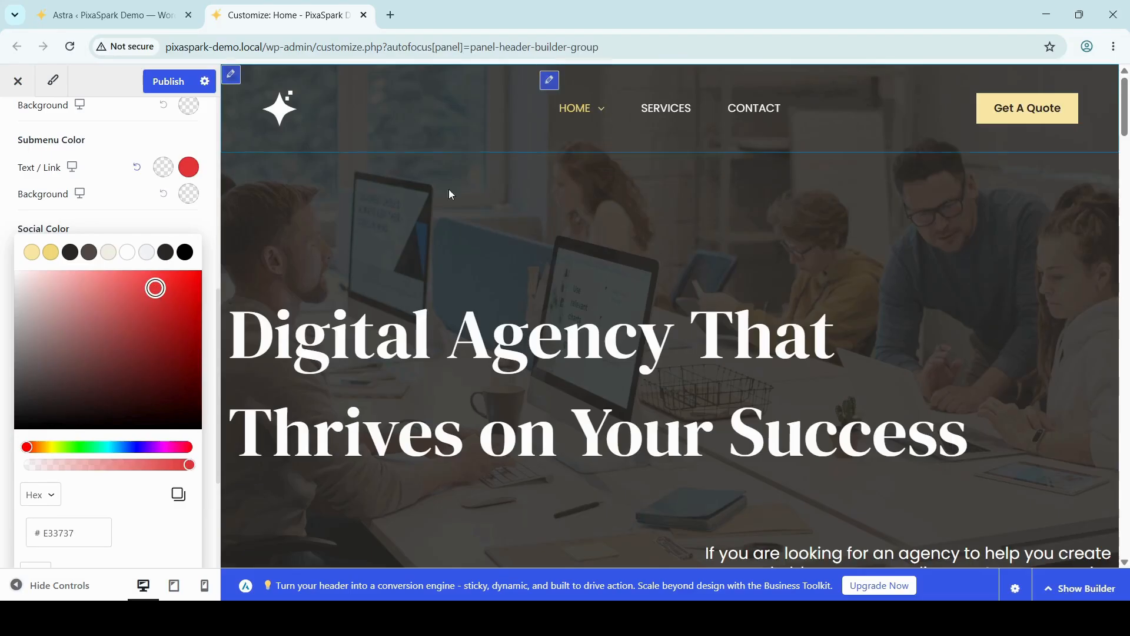
left_click(110, 326)
mouse_move(586, 159)
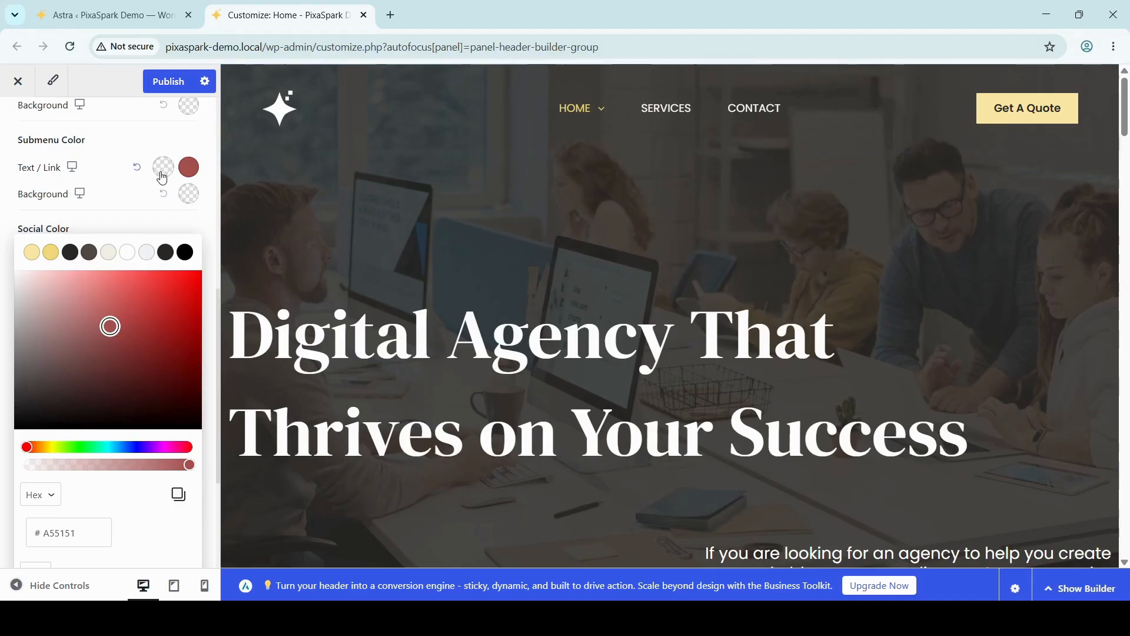
left_click(137, 168)
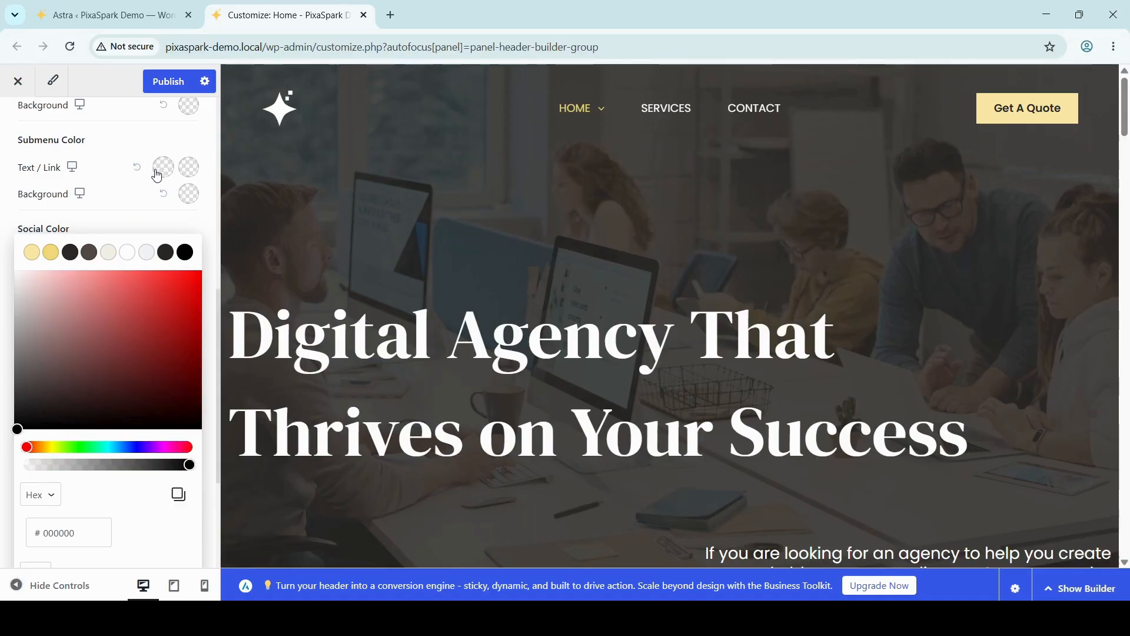
mouse_move(597, 118)
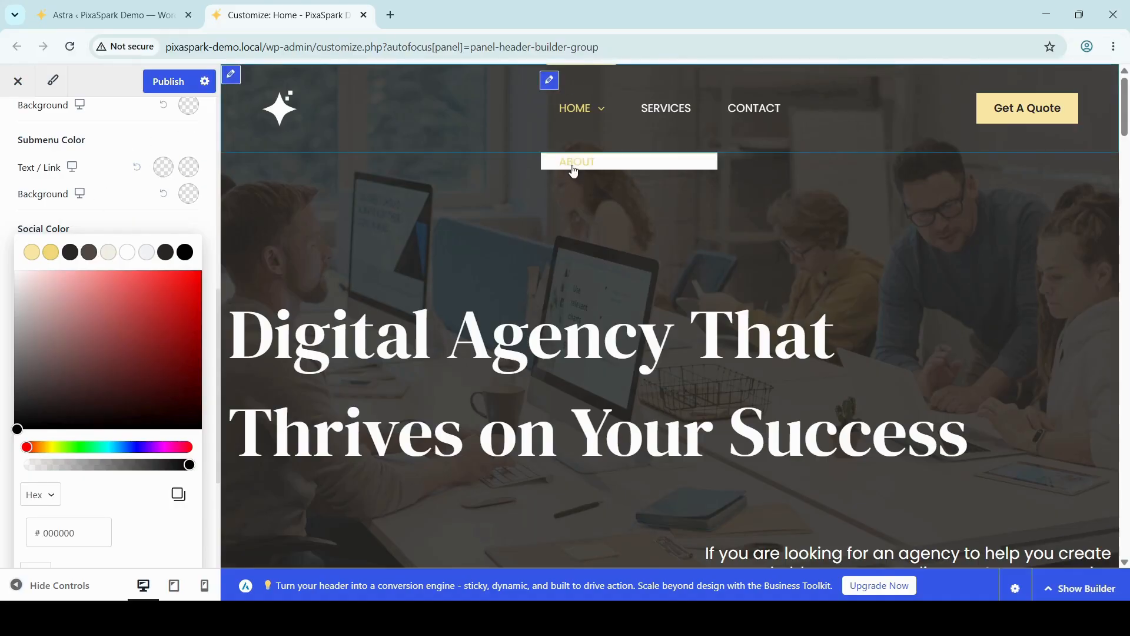
Set the Submenu Color background to the dark palette color 2C2927 and check it on the Home submenu.
left_click(191, 200)
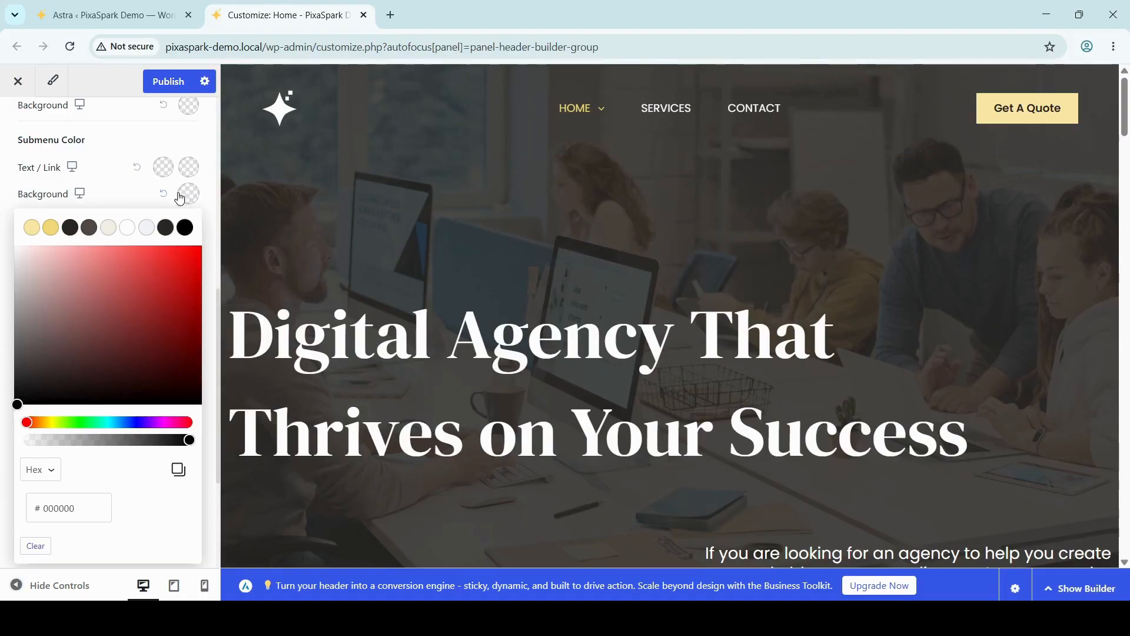
left_click(165, 235)
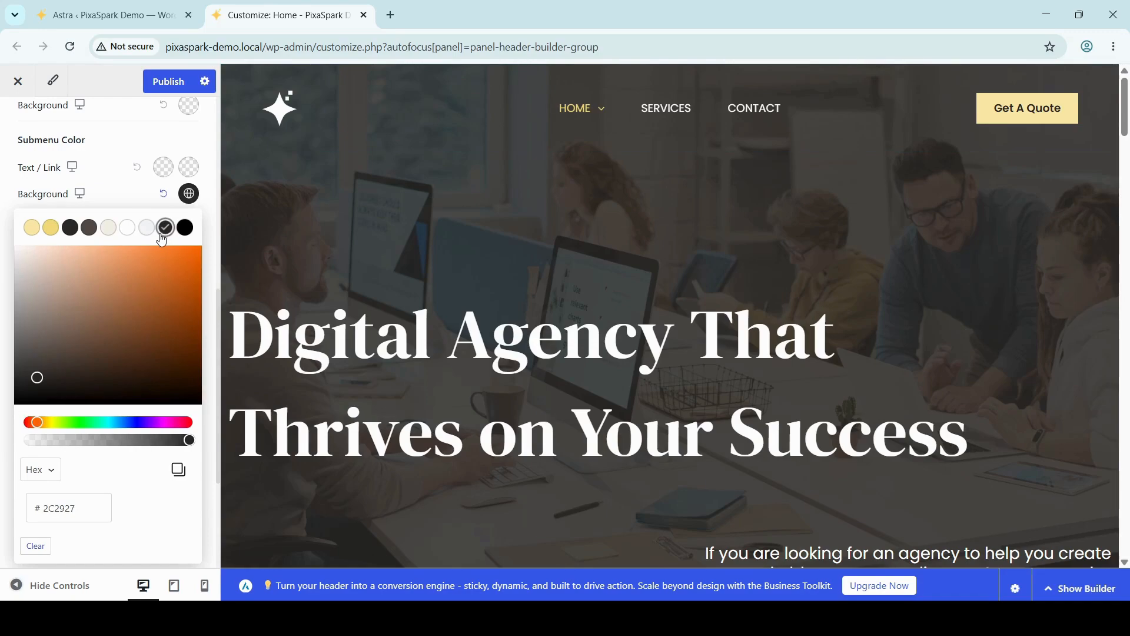
mouse_move(580, 109)
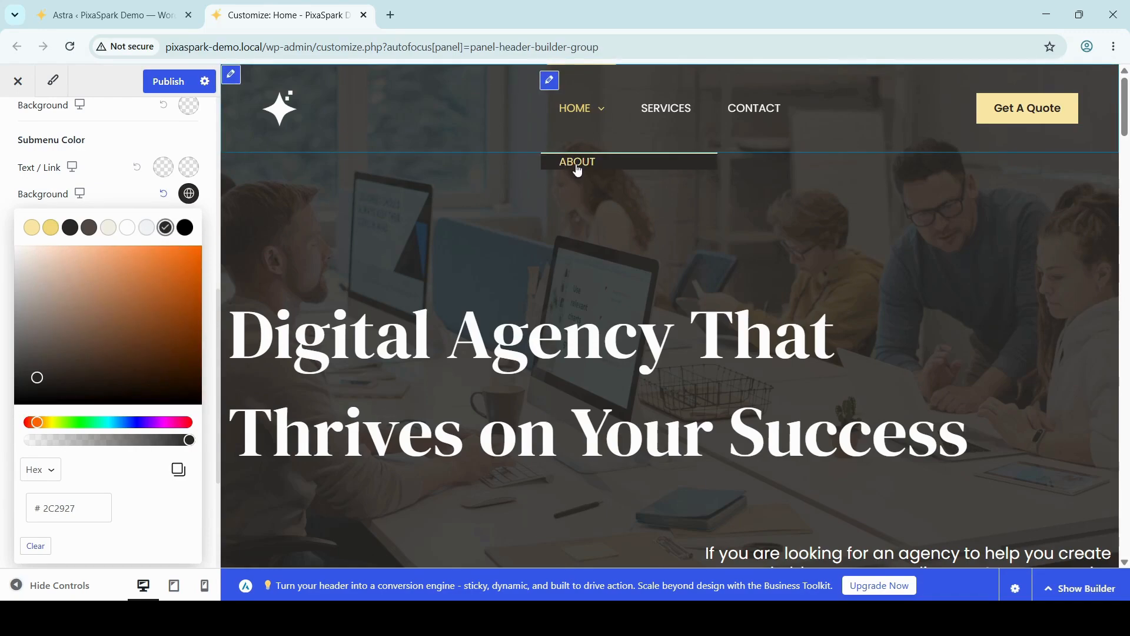
left_click(7, 196)
Try several custom red and pink shades as the normal Button Color text of Get A Quote, and reset it.
scroll(70, 259, "down", 1)
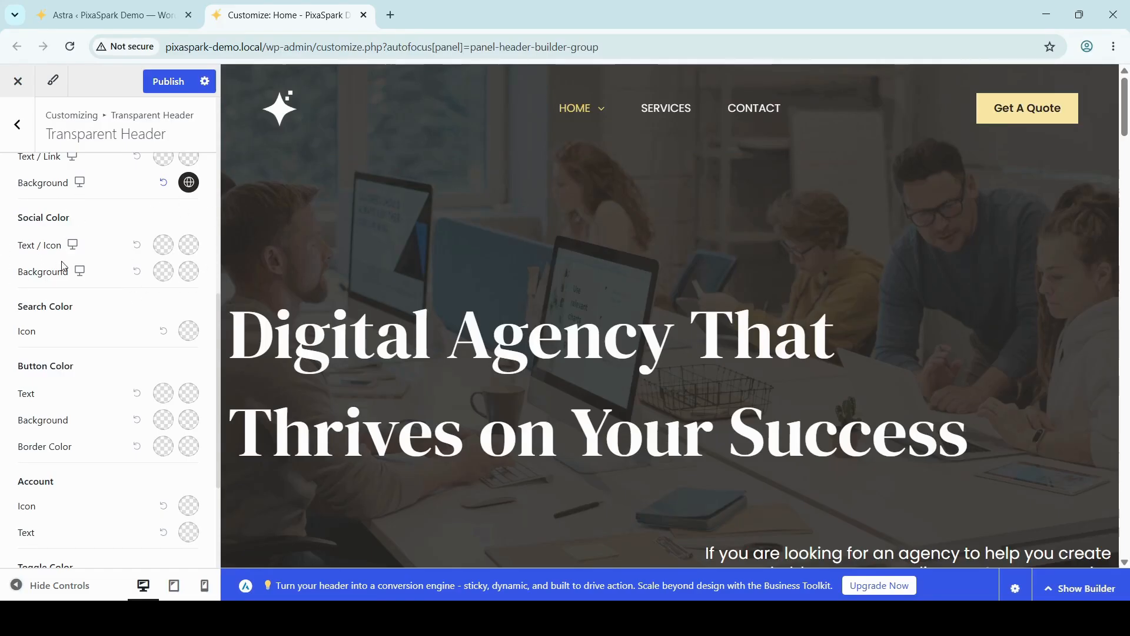
scroll(107, 318, "down", 1)
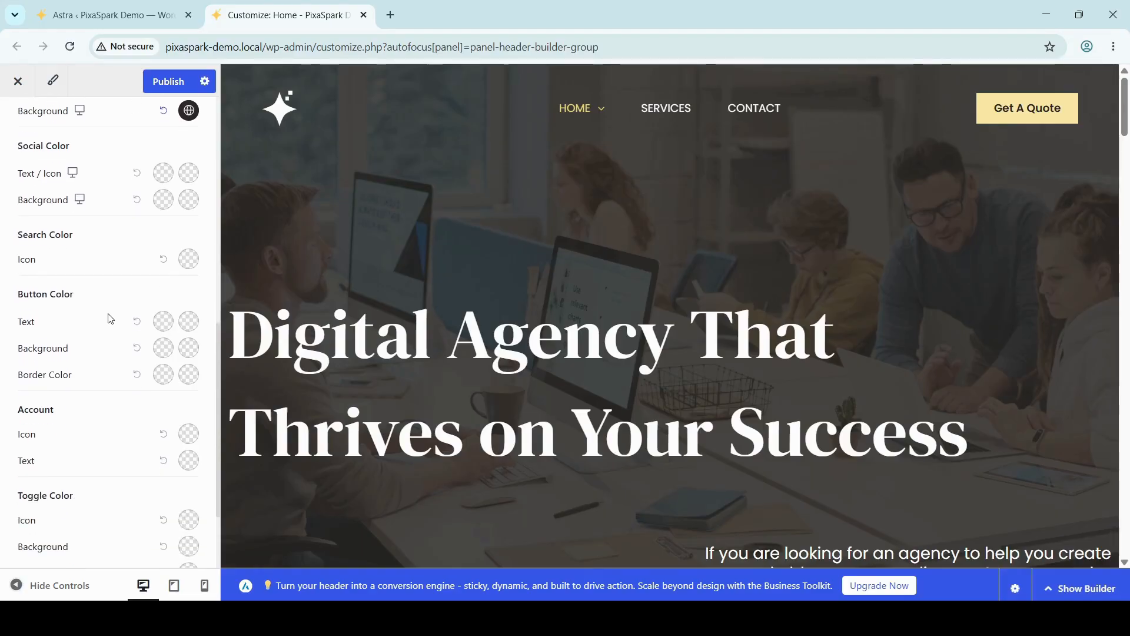
scroll(108, 316, "down", 1)
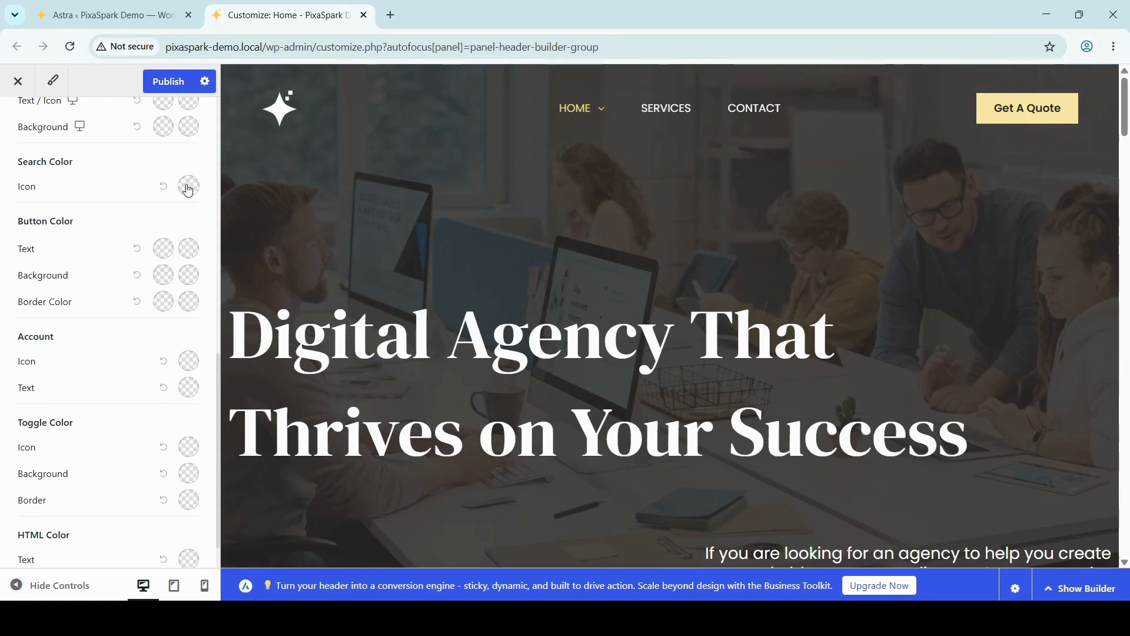
scroll(174, 210, "down", 1)
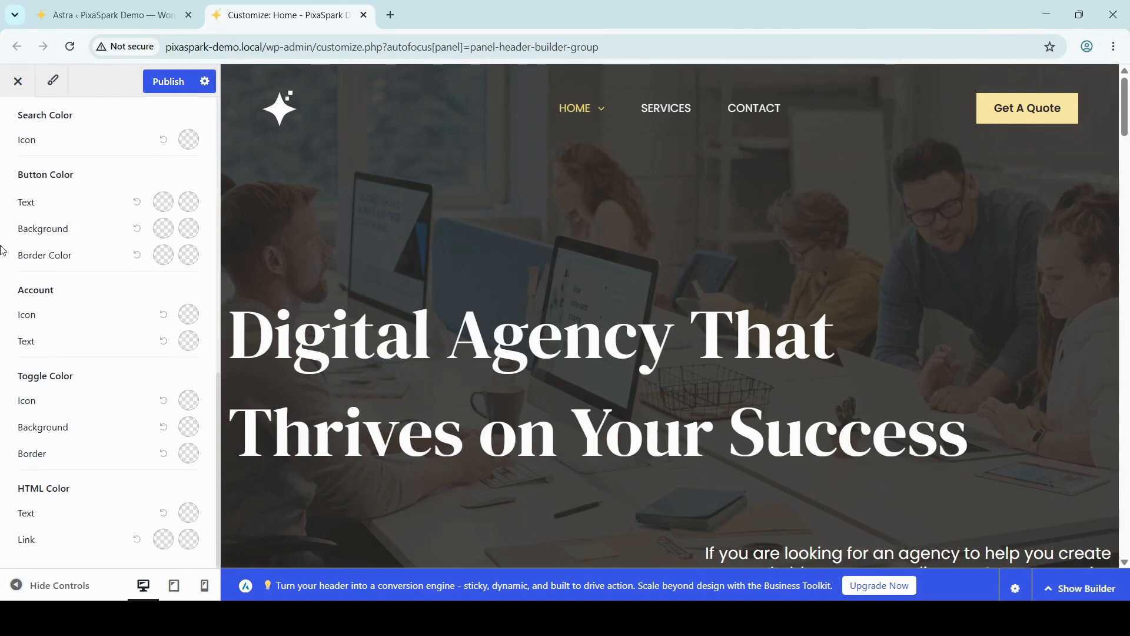
left_click(163, 203)
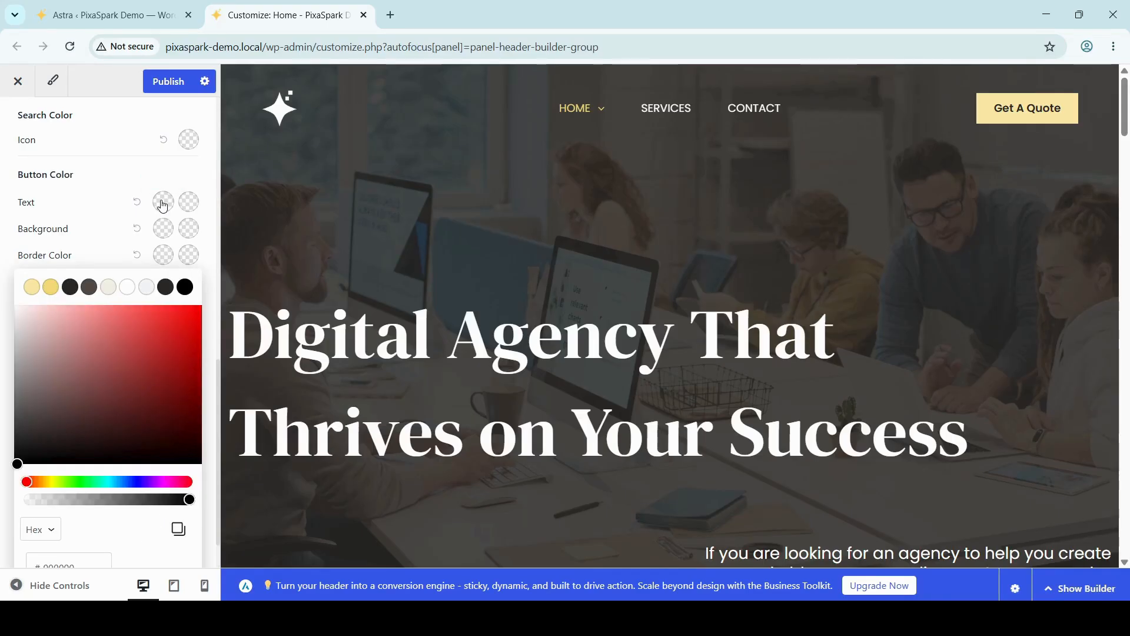
left_click(143, 358)
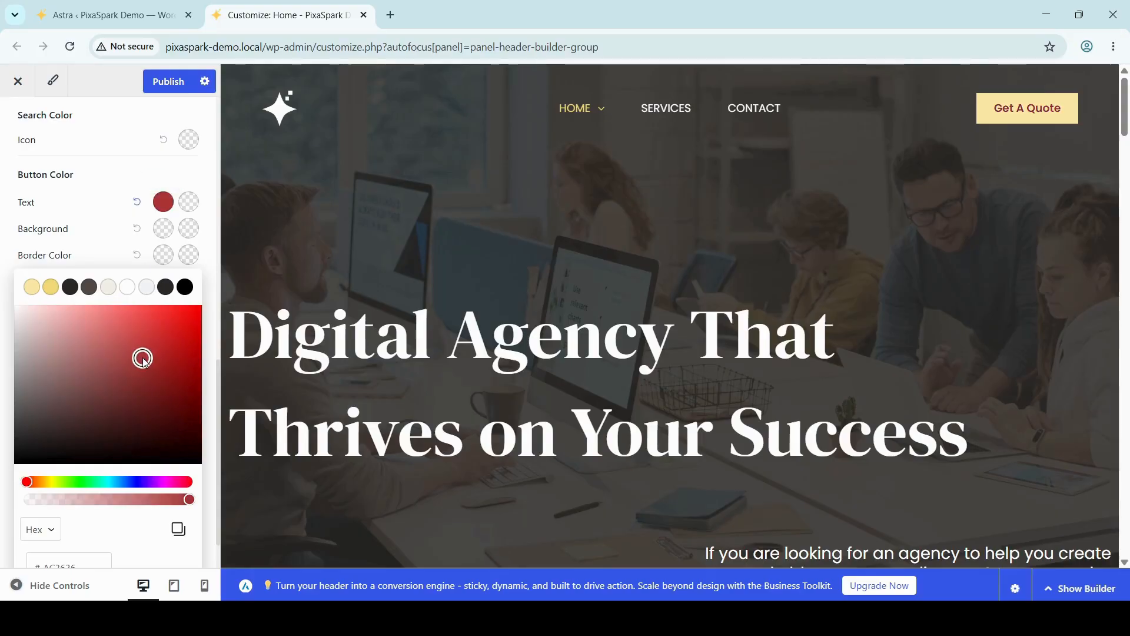
left_click(67, 346)
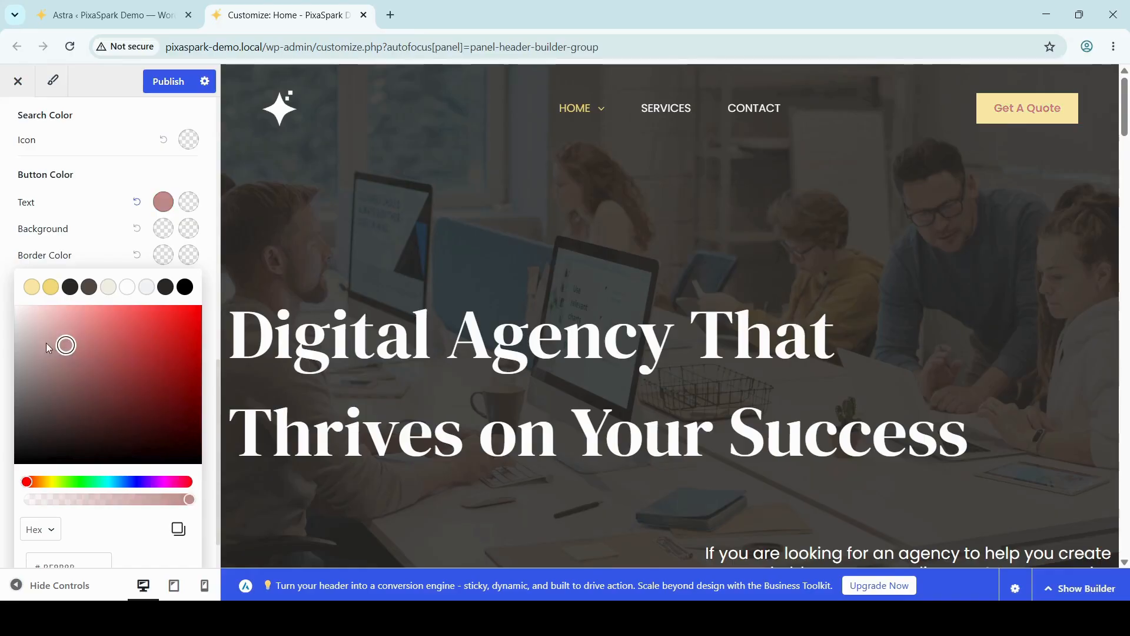
left_click_drag(174, 353, 119, 379)
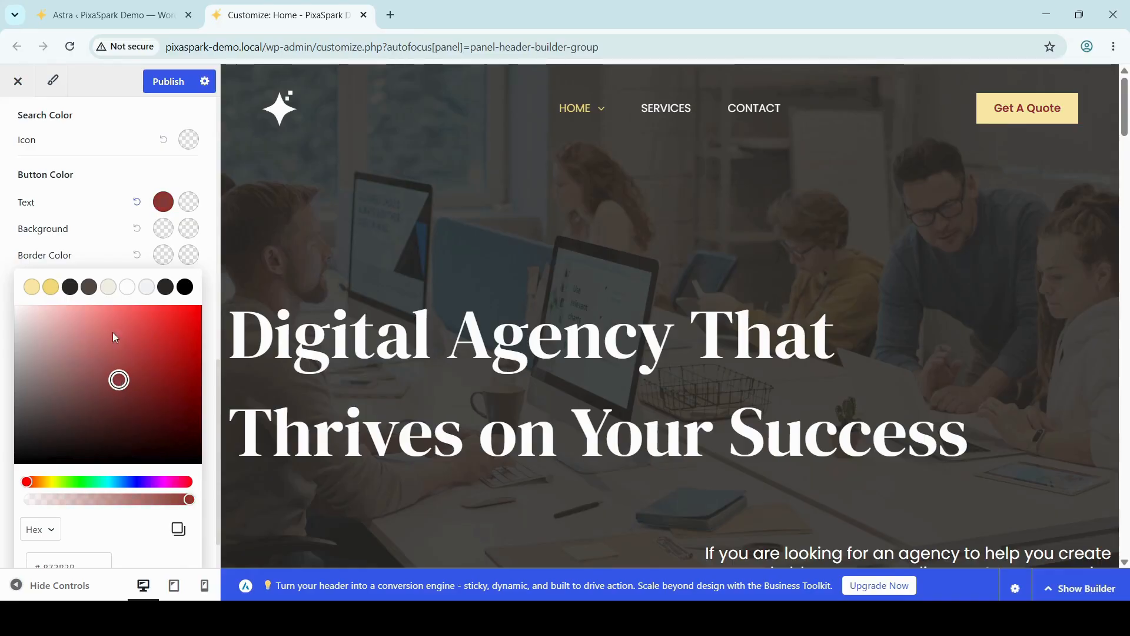
left_click(142, 340)
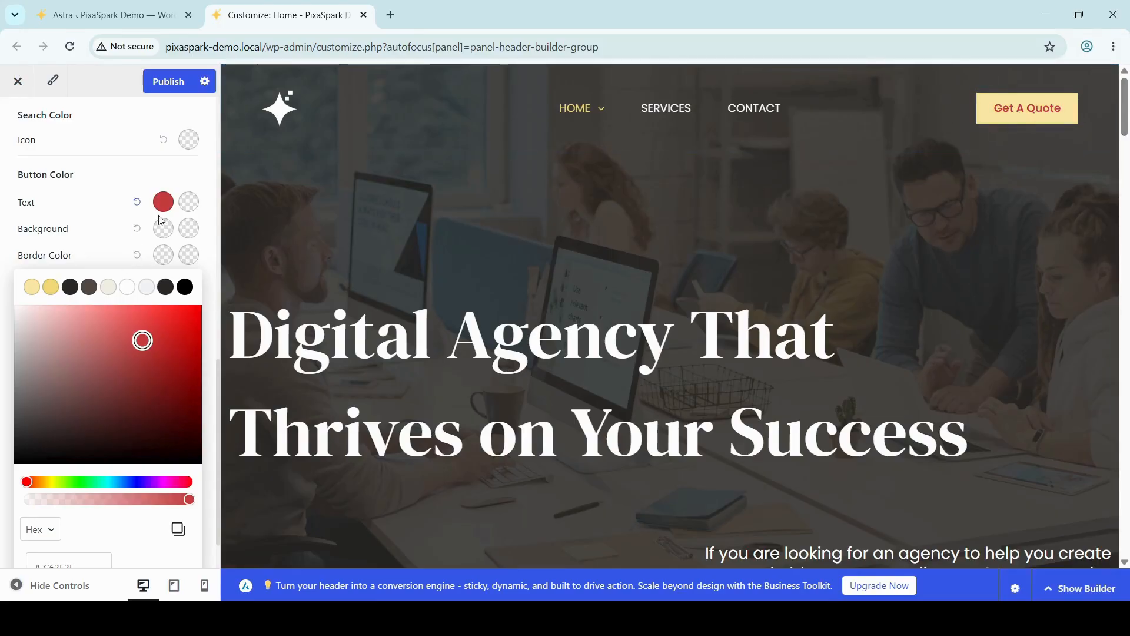
left_click(188, 203)
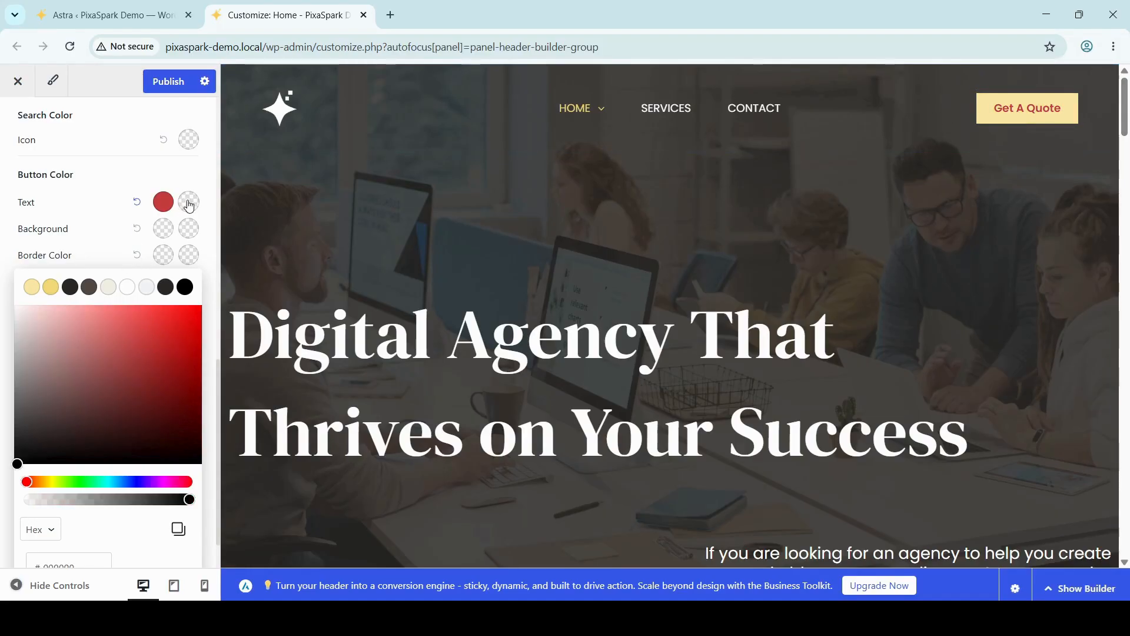
left_click(137, 203)
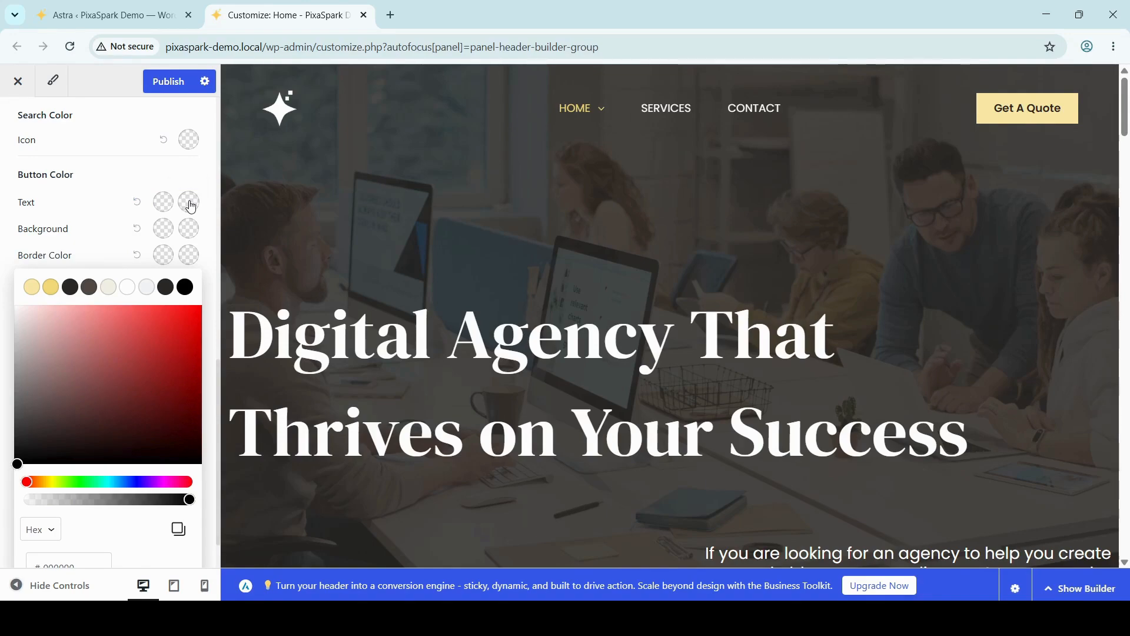
Try muted brown-red and bright red shades as the Button Color text for the hover state, and reset it.
left_click(125, 361)
left_click(66, 377)
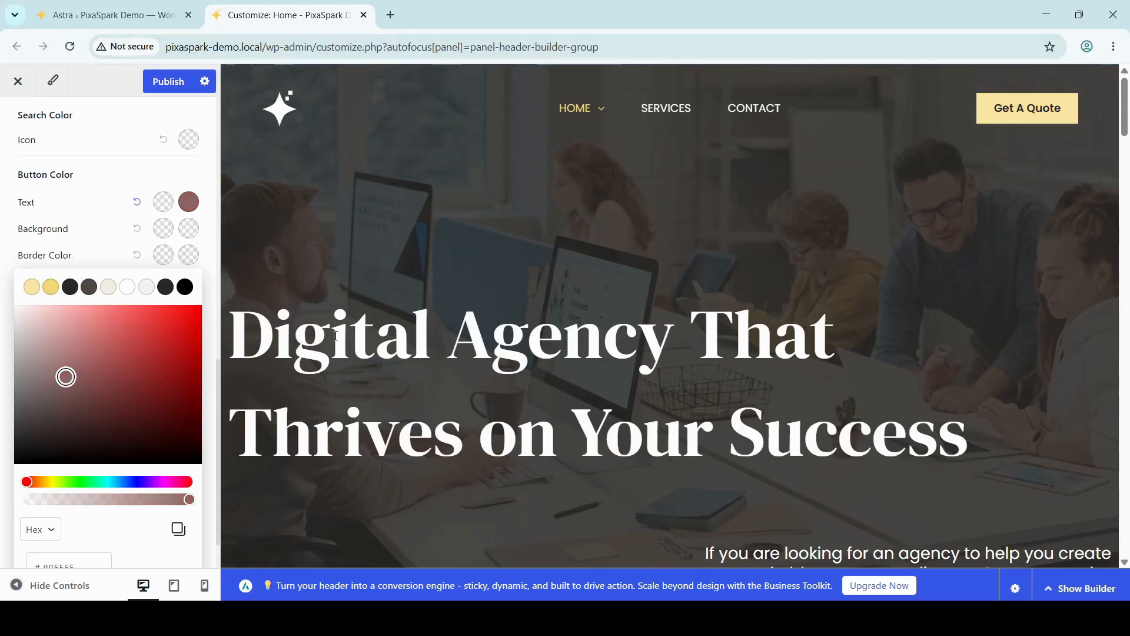
left_click(171, 335)
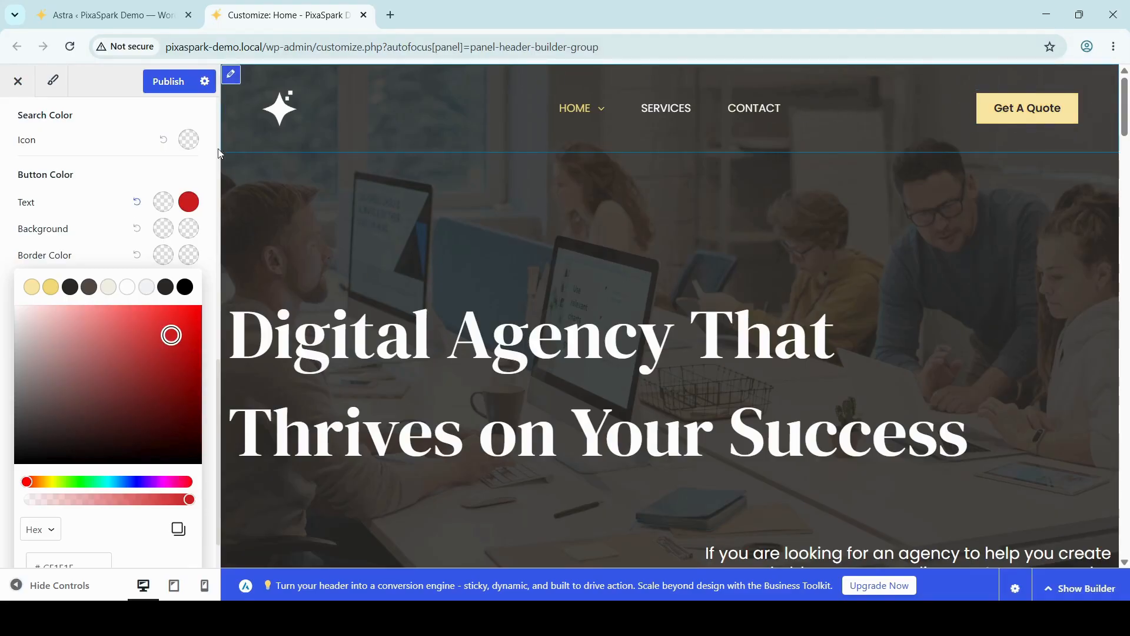
left_click(136, 203)
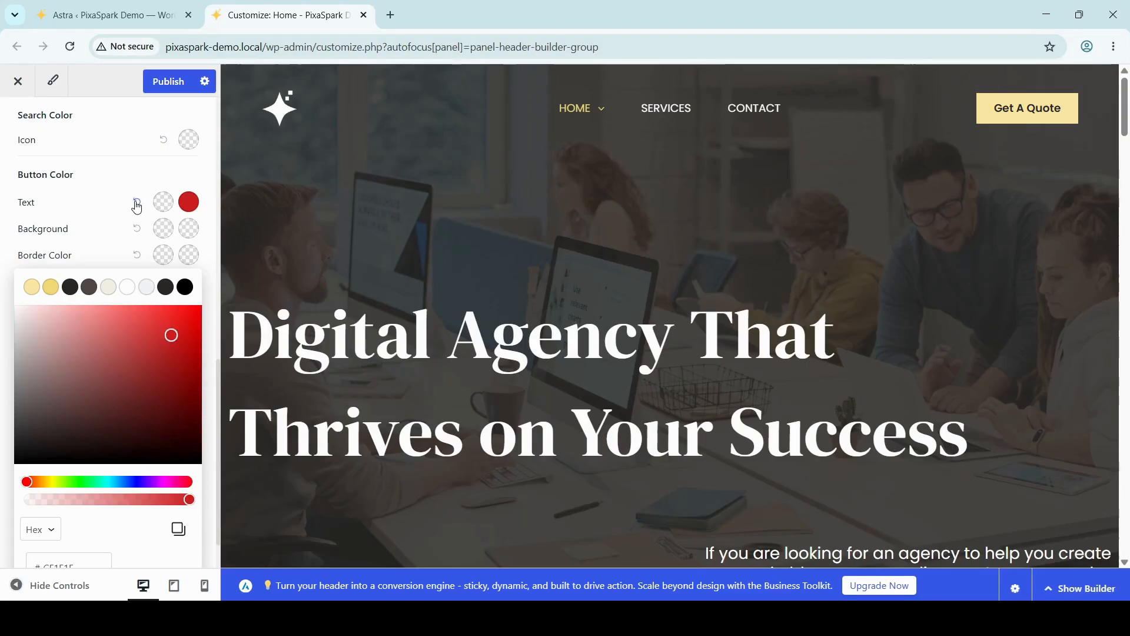
Try AF5050 as the normal Button Color background and CB3636 and E8DFDF for its hover state, and reset both.
left_click(188, 232)
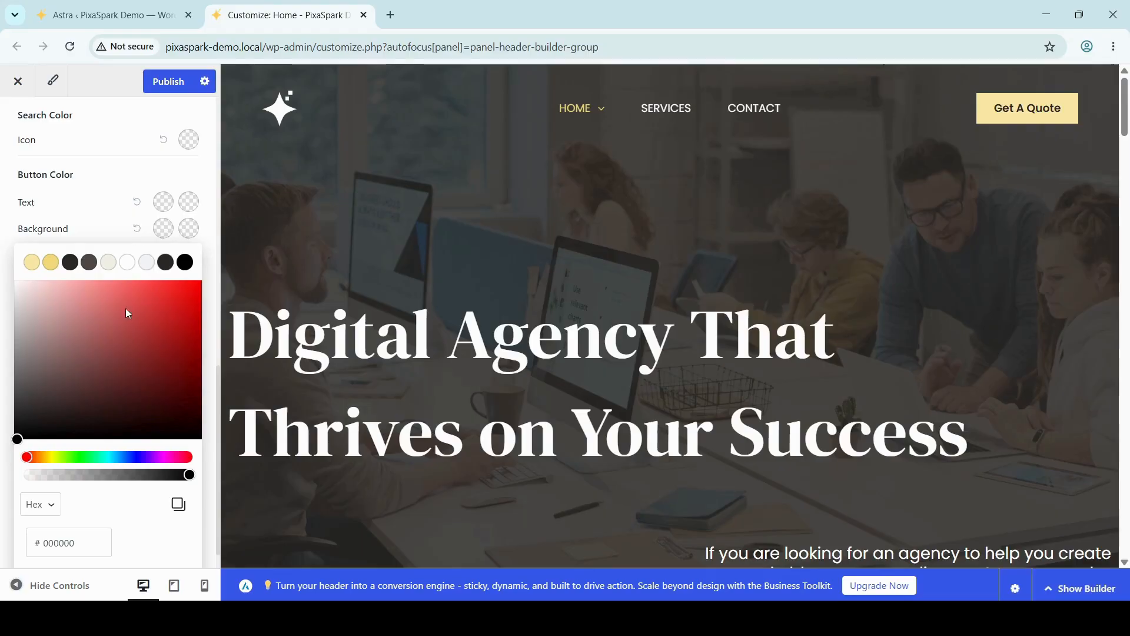
left_click(116, 330)
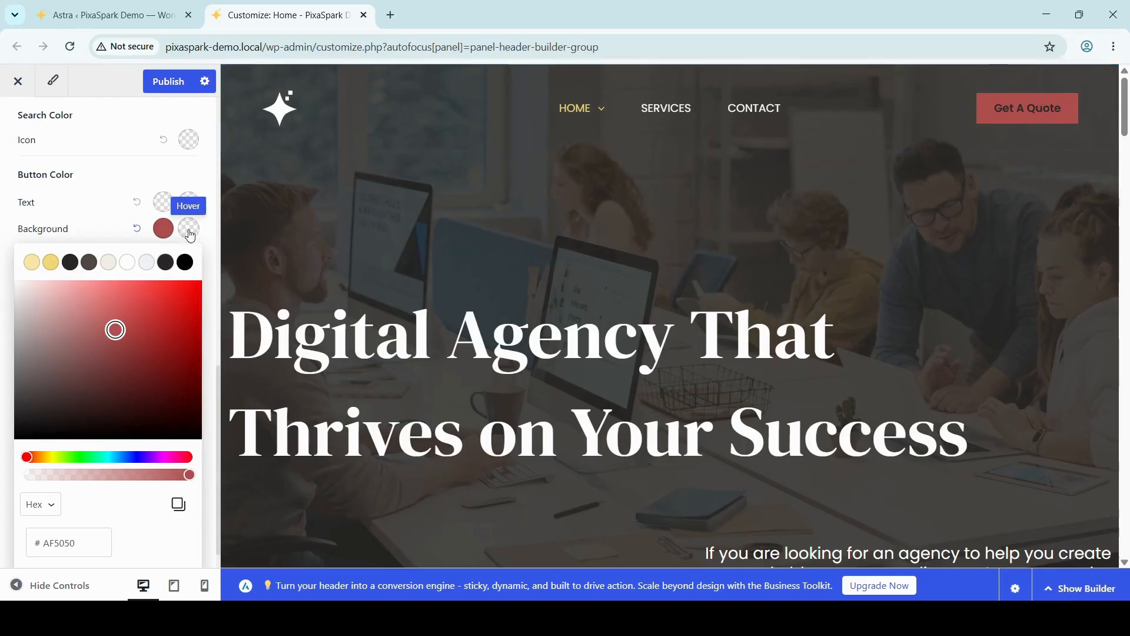
left_click(185, 261)
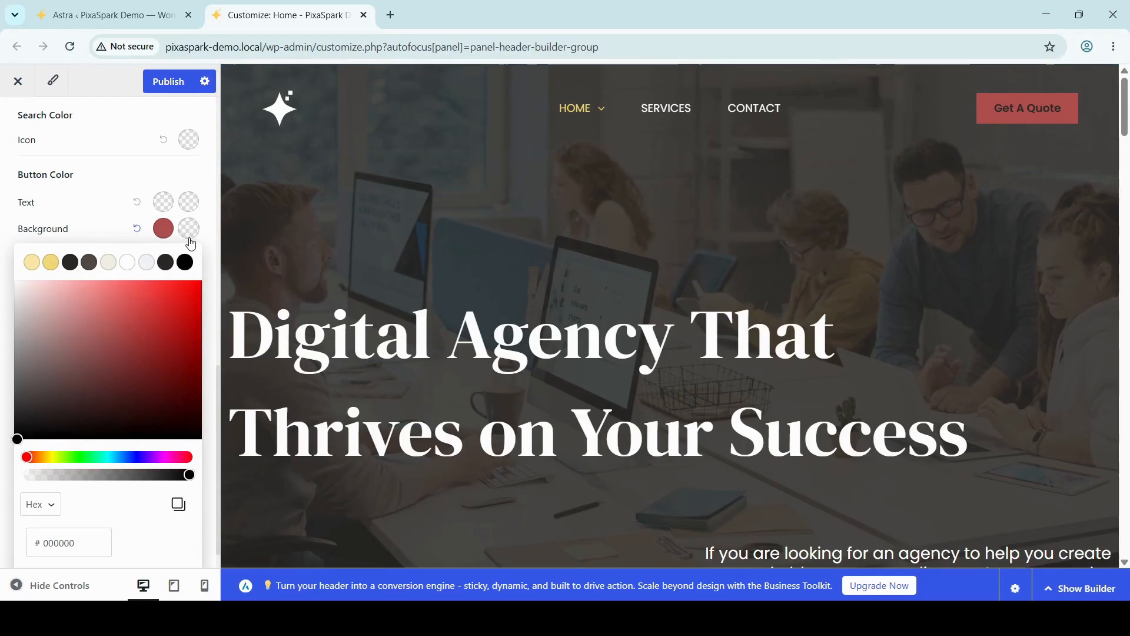
left_click(151, 312)
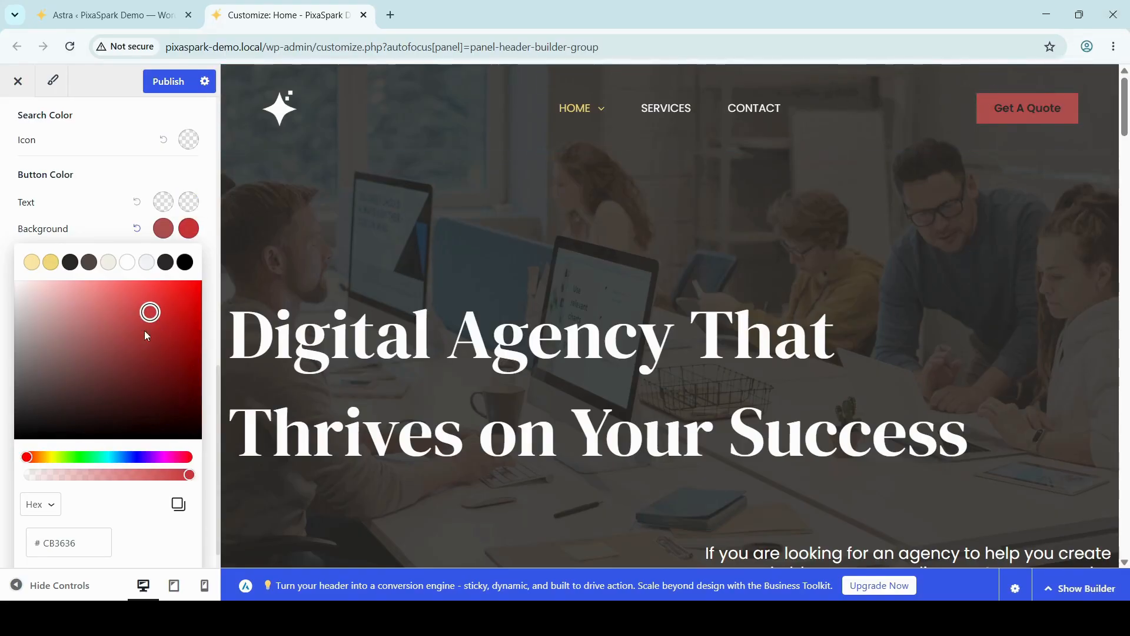
left_click(25, 295)
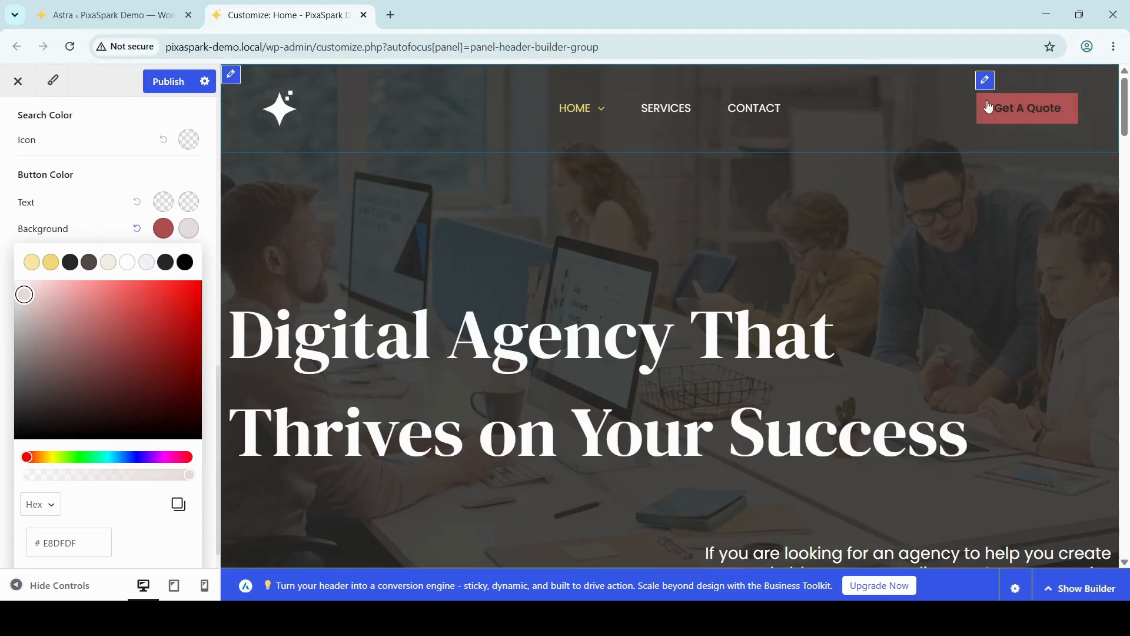
left_click(138, 230)
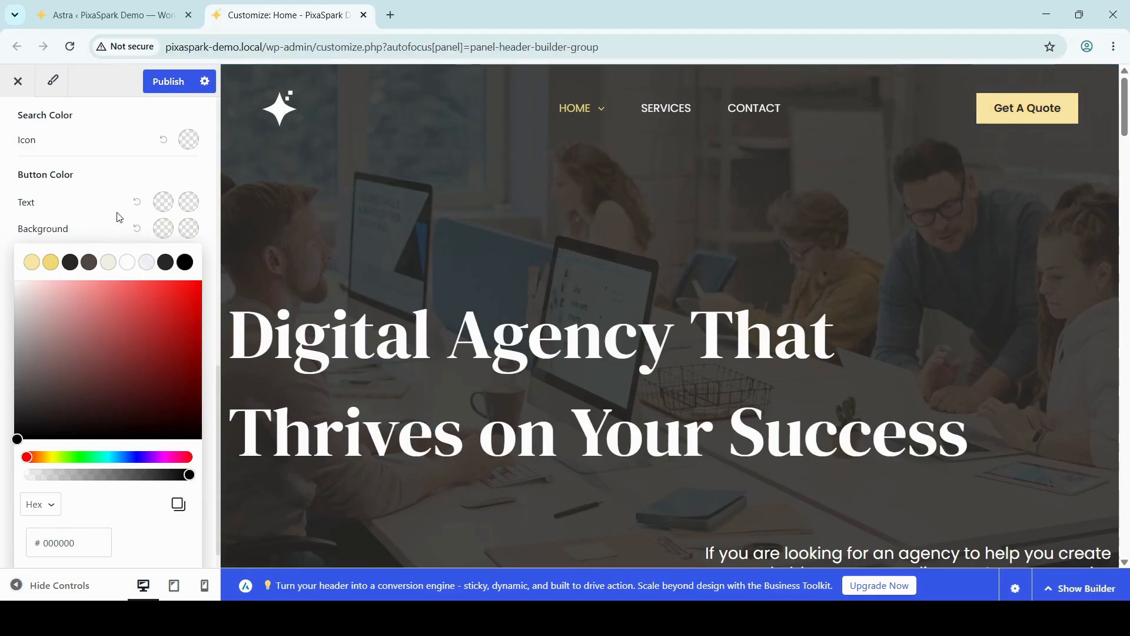
left_click(109, 239)
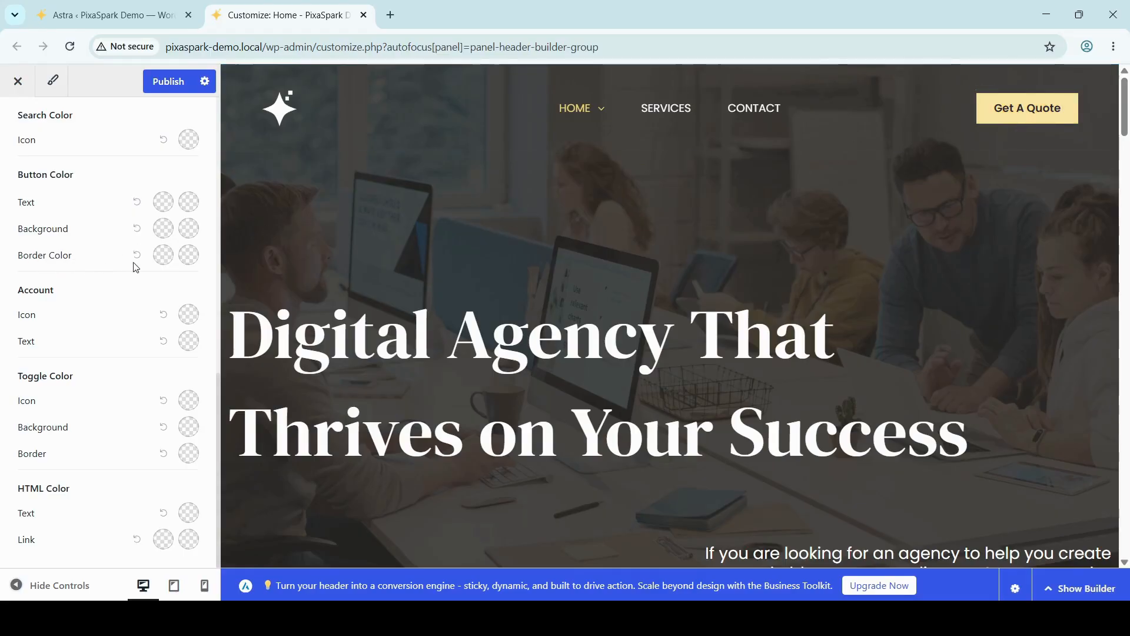
Try bright and dark red shades for the normal Button Border Color, and set it to a muted light red.
left_click(167, 260)
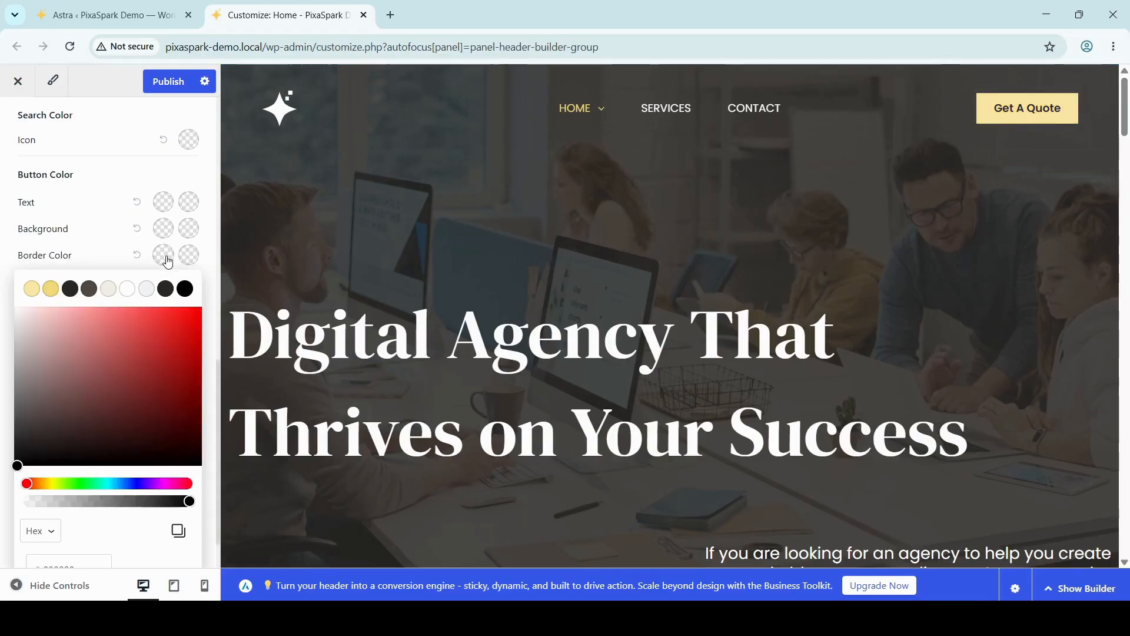
left_click(142, 338)
left_click(98, 365)
left_click(162, 343)
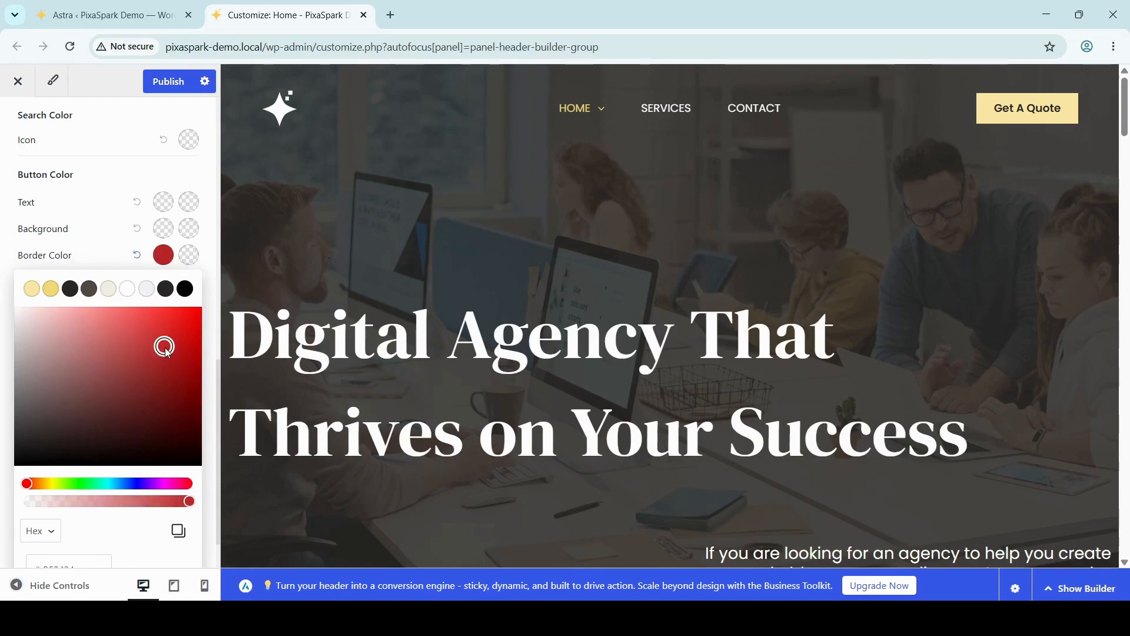
left_click(156, 399)
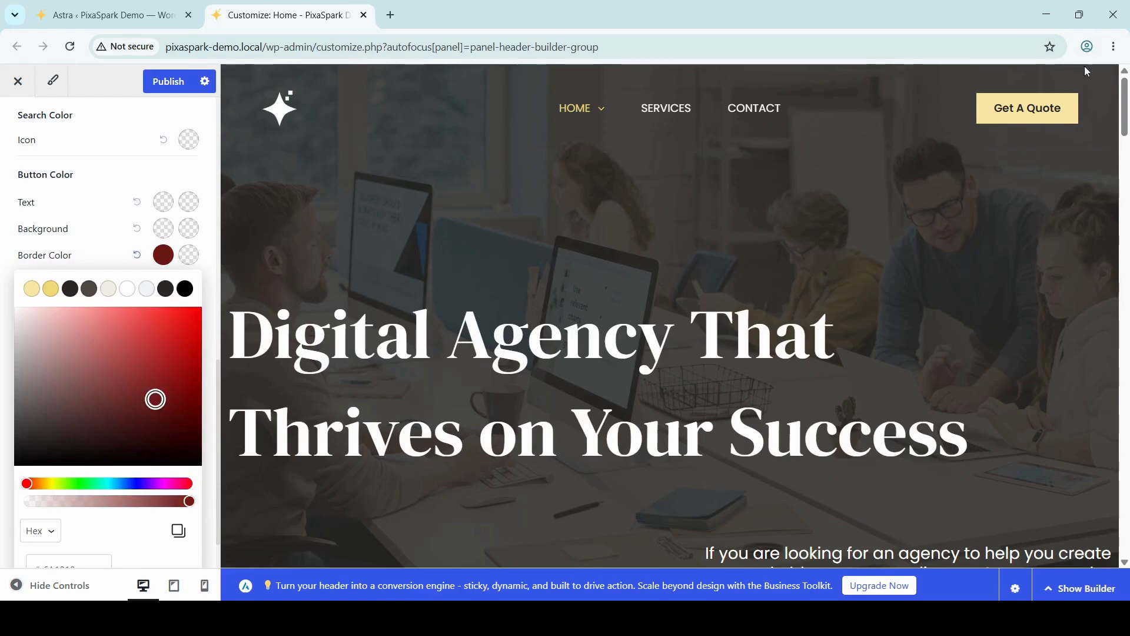
left_click(99, 343)
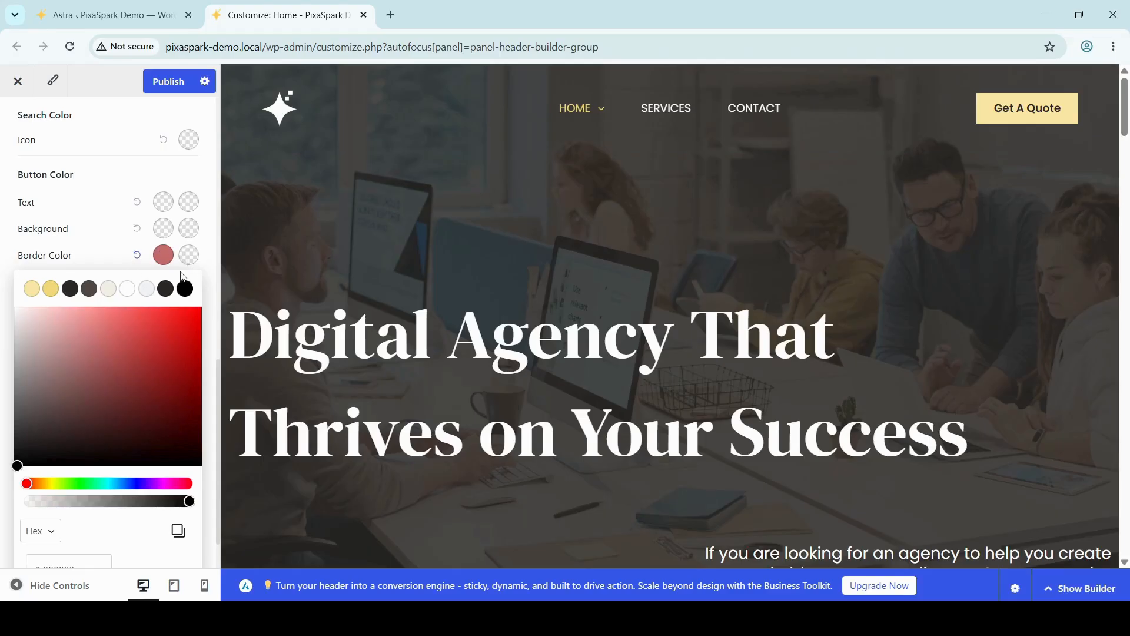
Try a dark red as the hover Button Border Color, and reset the border colors.
left_click(149, 380)
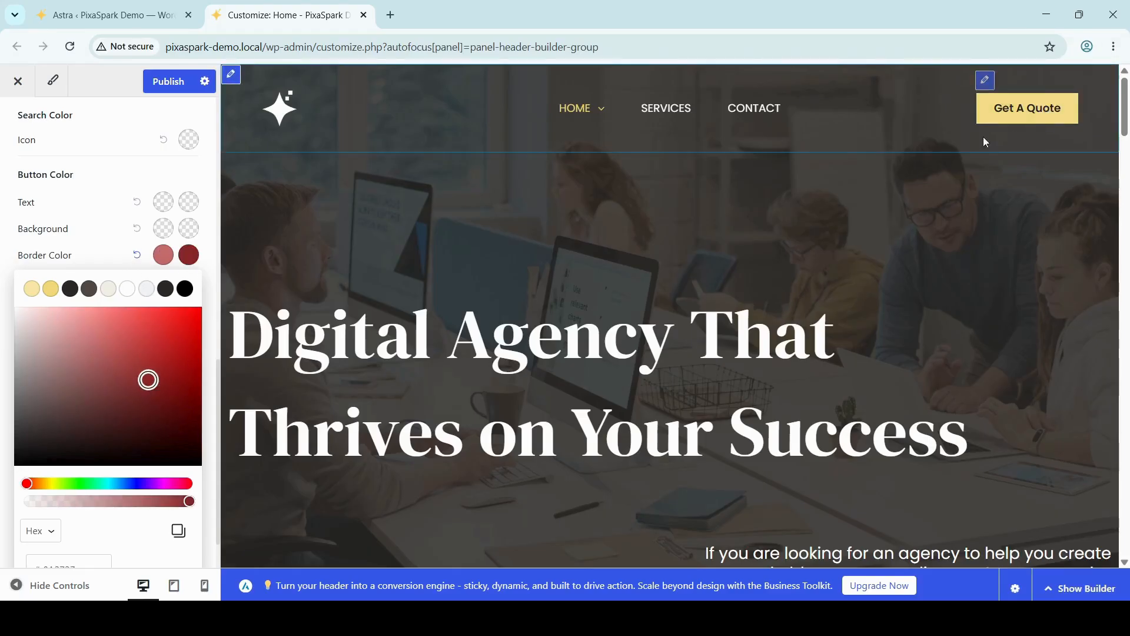
left_click(136, 256)
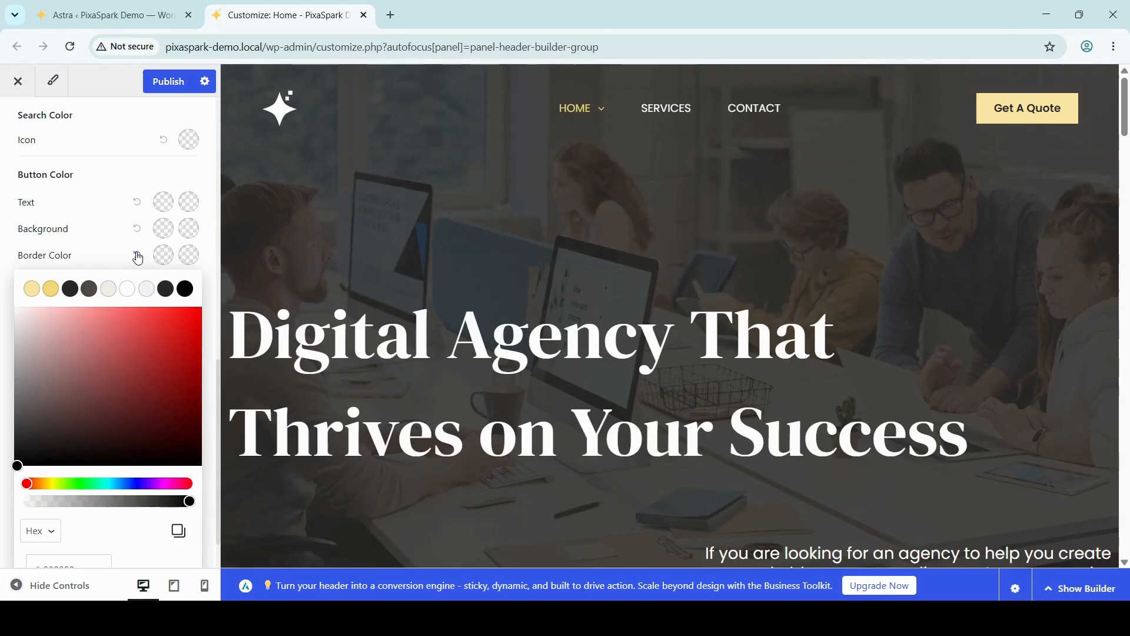
left_click(90, 256)
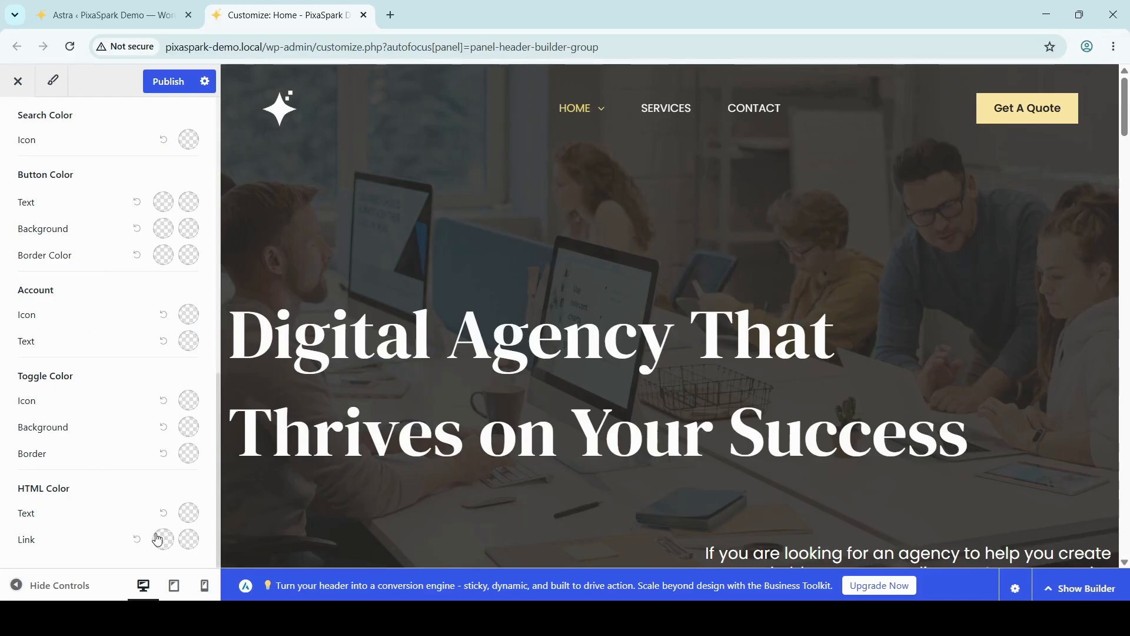
Try a dark brown shade as the Toggle Color icon, and reset it.
scroll(157, 538, "up", 5)
scroll(157, 539, "down", 5)
left_click(190, 404)
scroll(106, 522, "down", 2)
left_click(104, 519)
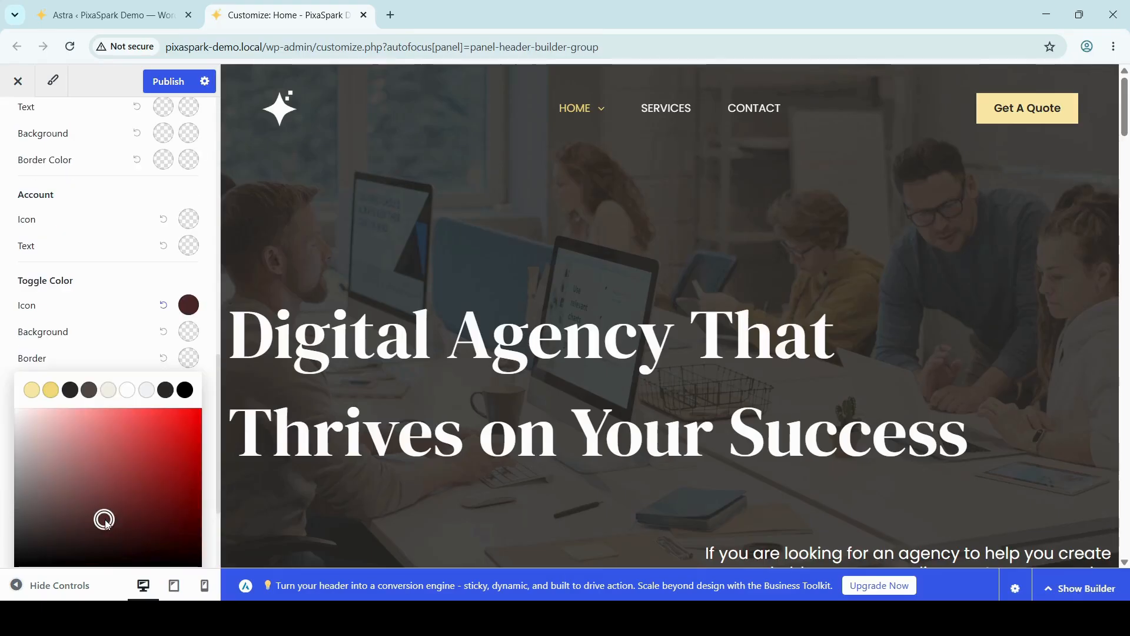
left_click(164, 306)
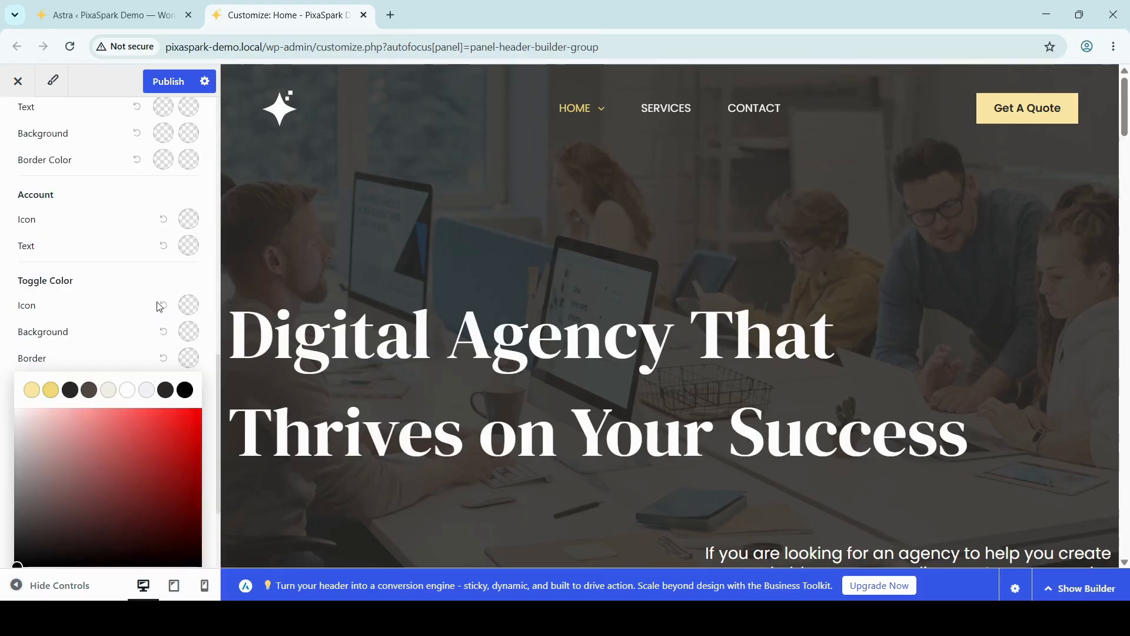
left_click(109, 285)
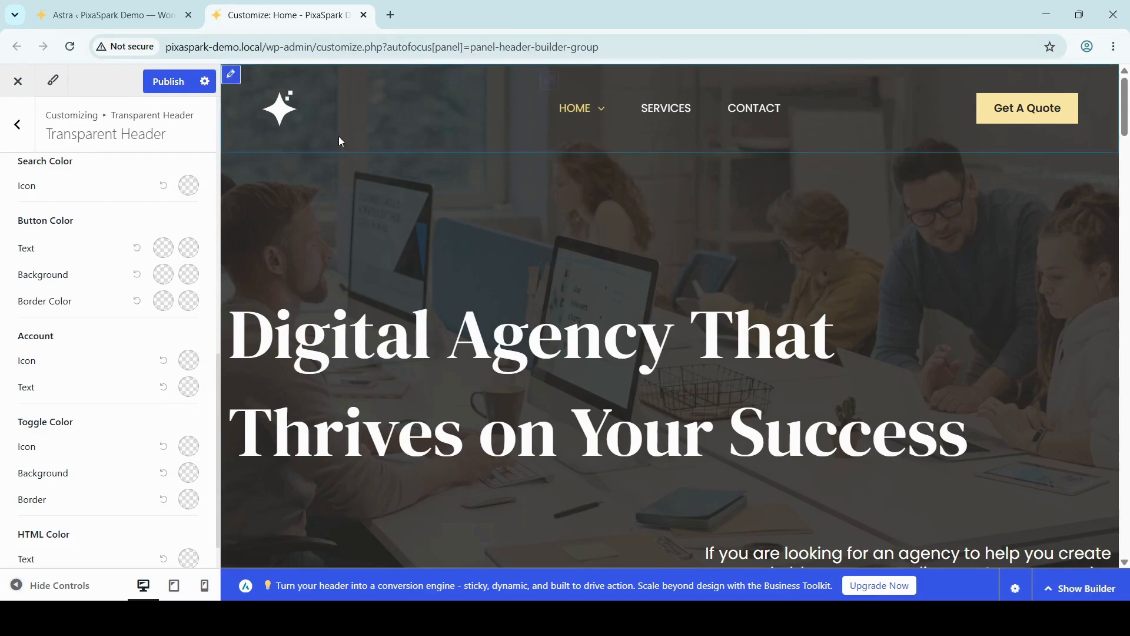
Review the Transparent Header's design settings, from Bottom Border Size and Background Overlay through the menu, submenu, social and button colors.
scroll(105, 282, "up", 1)
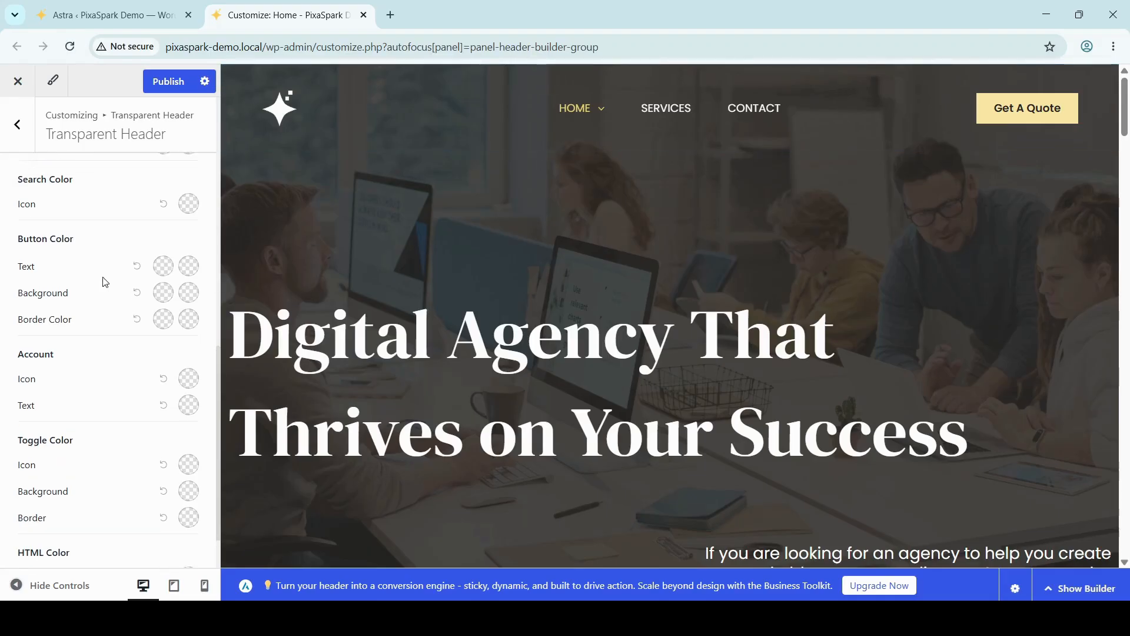
scroll(105, 282, "up", 10)
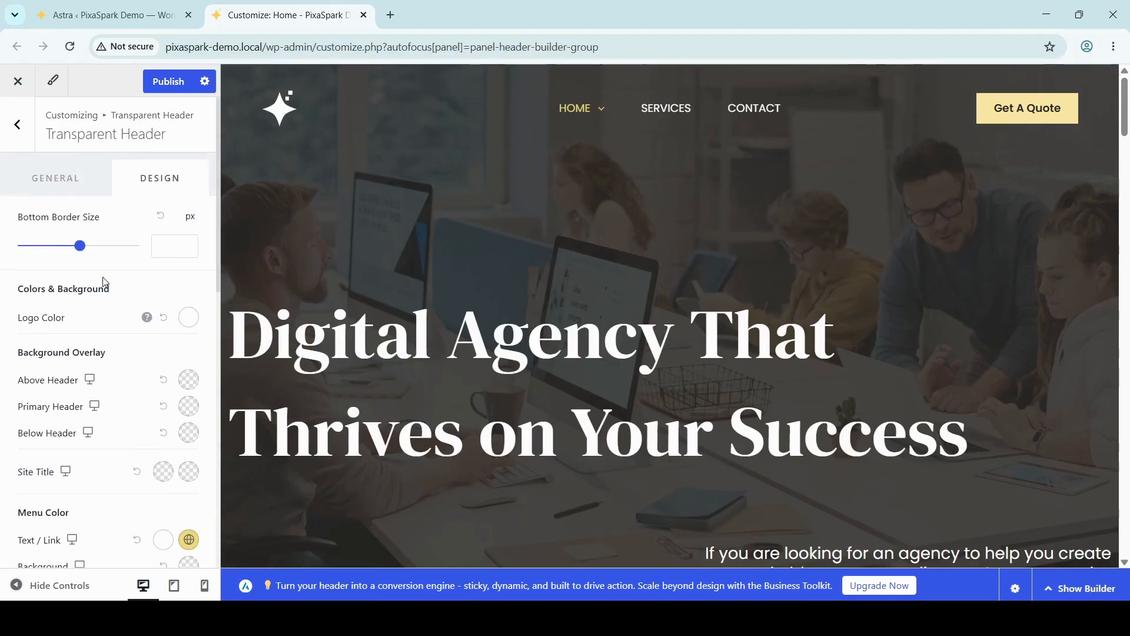
scroll(105, 282, "down", 7)
scroll(105, 283, "up", 7)
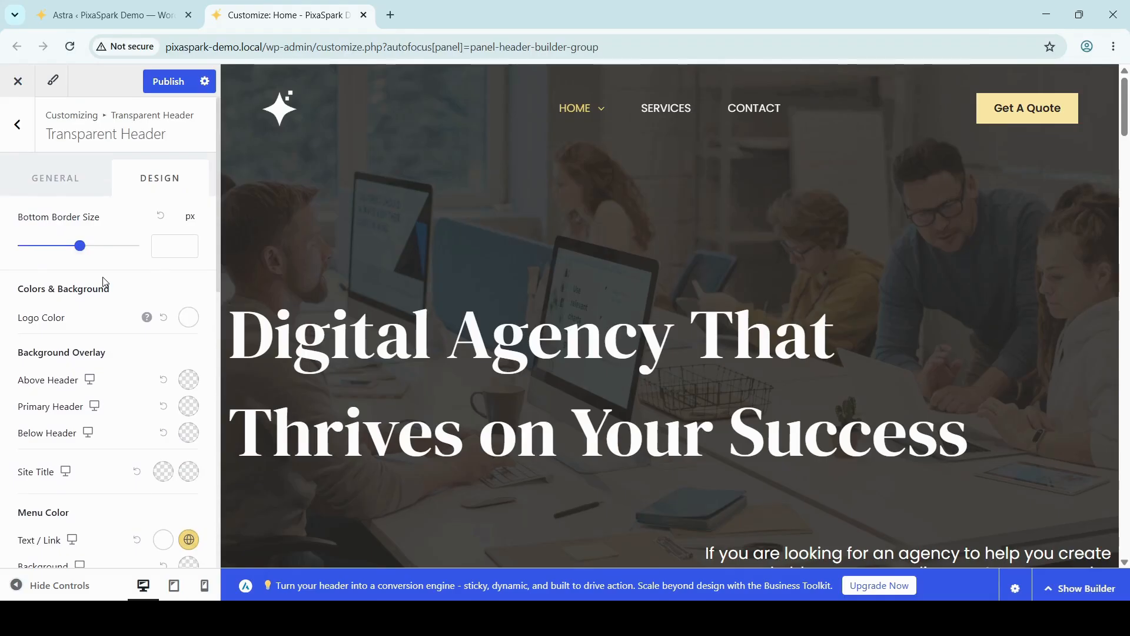
scroll(134, 261, "down", 4)
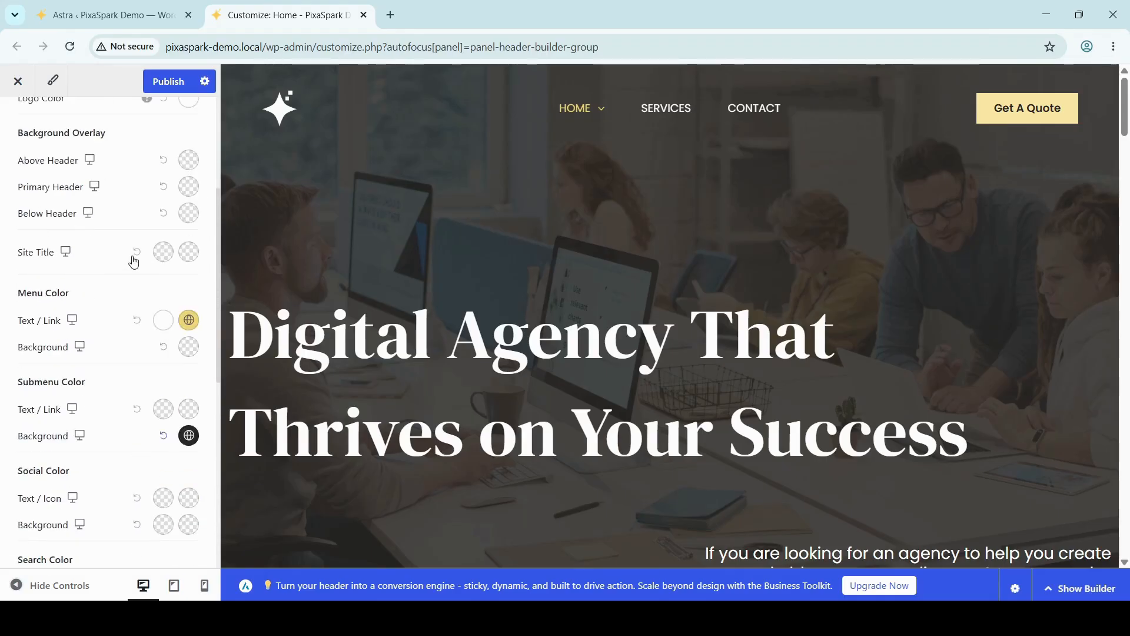
scroll(134, 262, "up", 4)
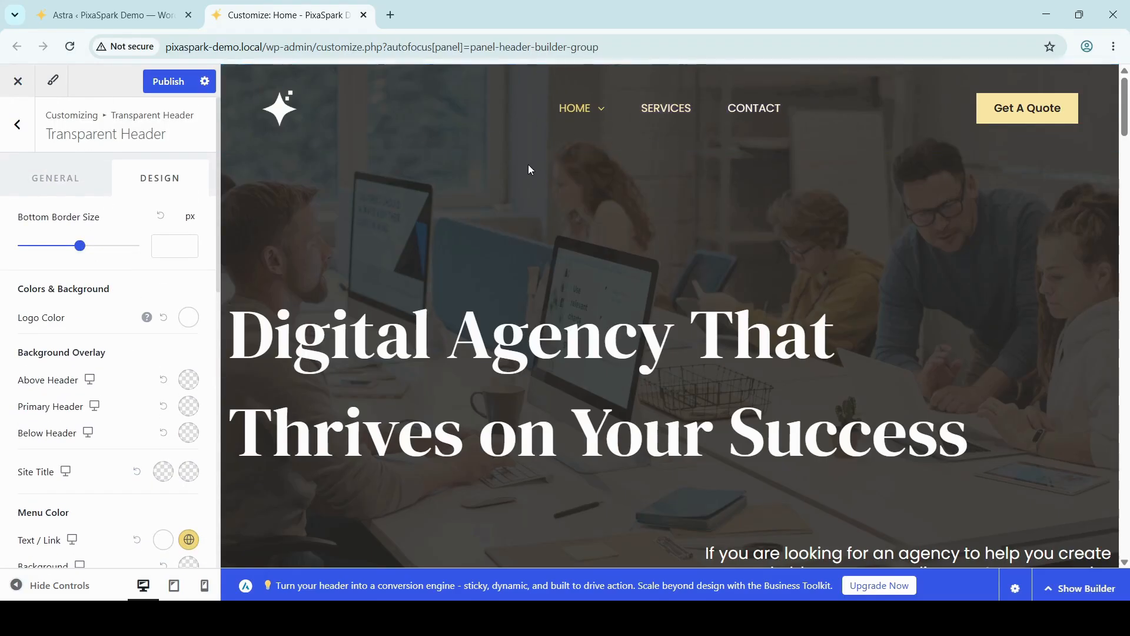
Open the Primary Menu settings from the Header elements and view its General and Design options.
left_click(28, 130)
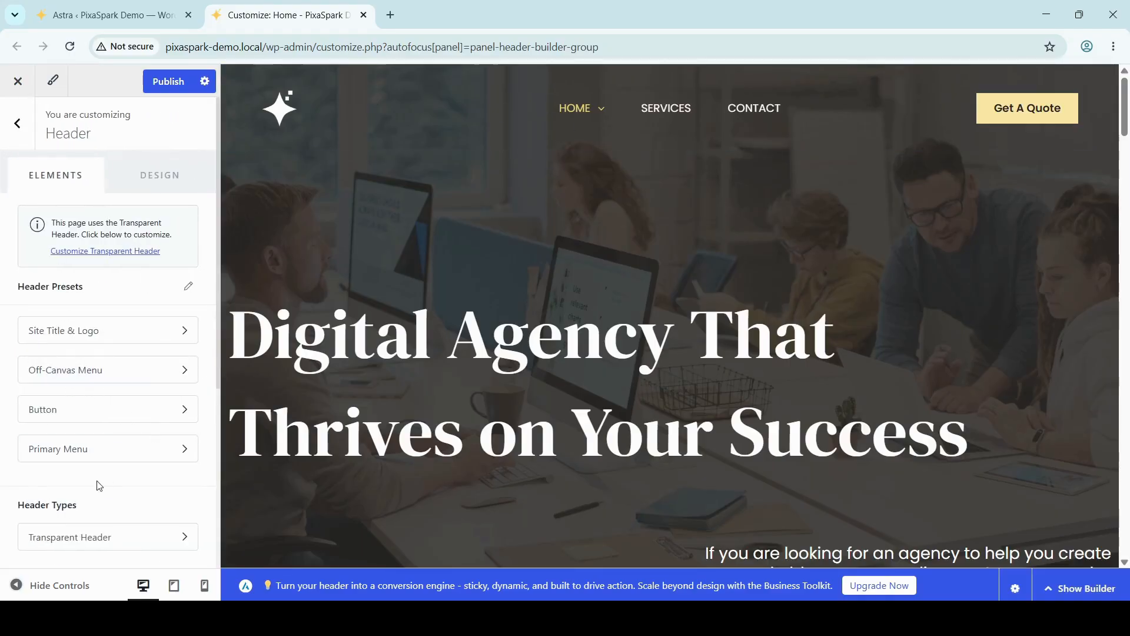
scroll(95, 477, "down", 3)
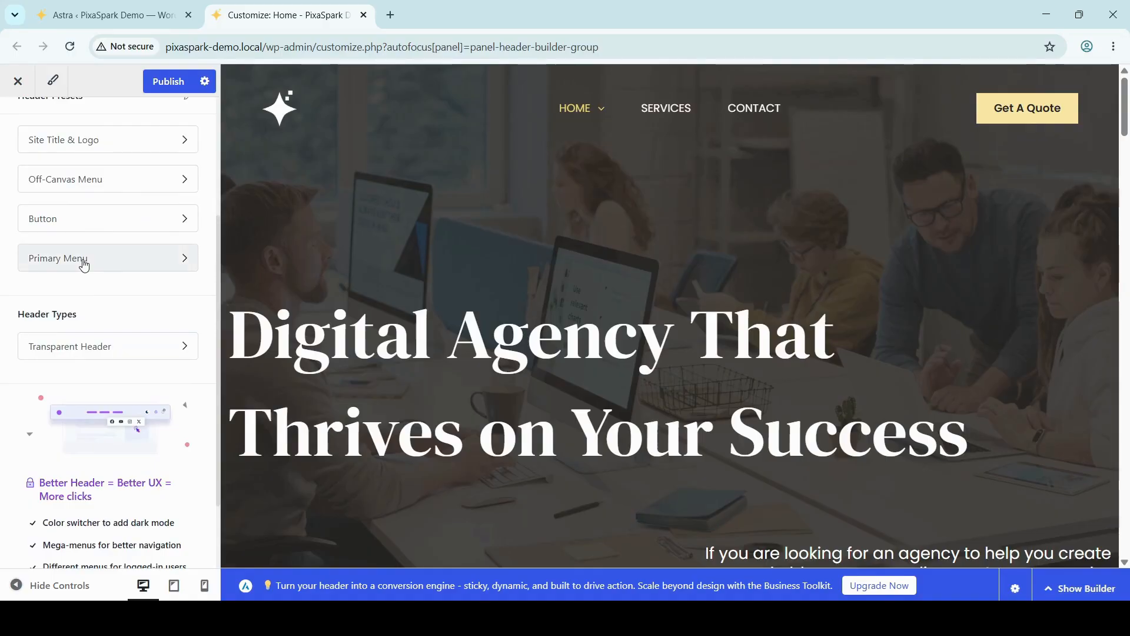
left_click(84, 265)
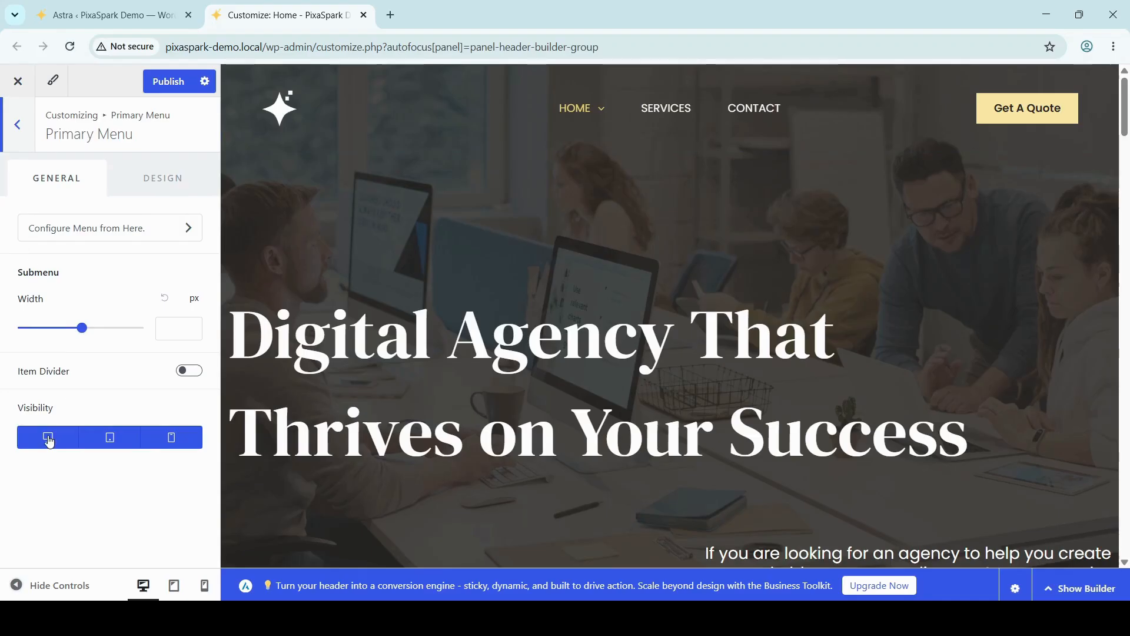
left_click(158, 187)
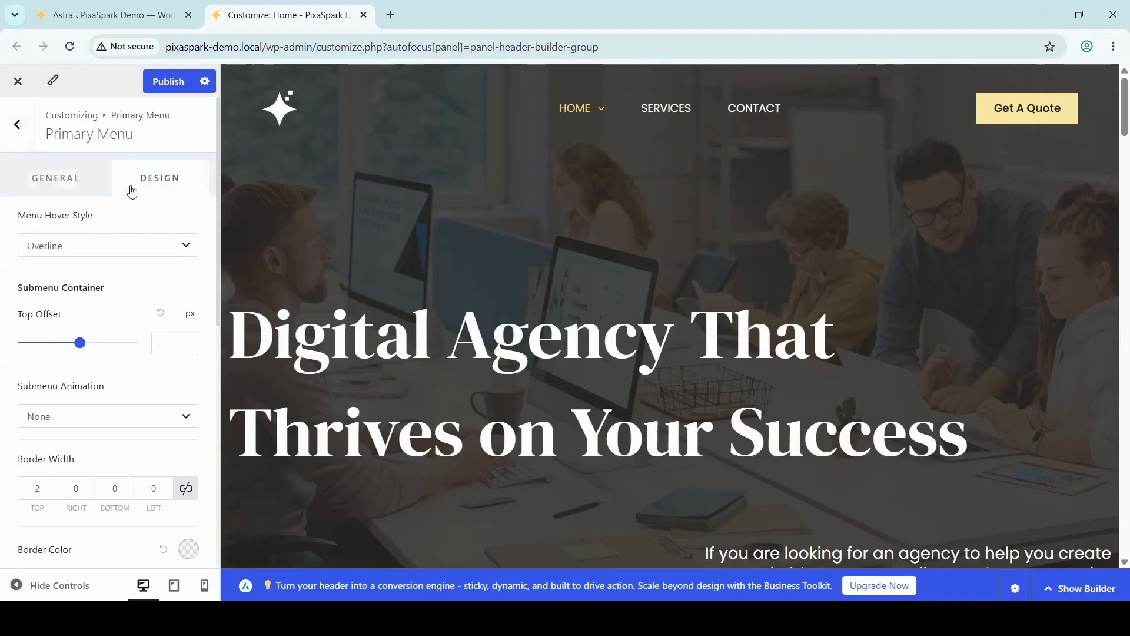
left_click(66, 185)
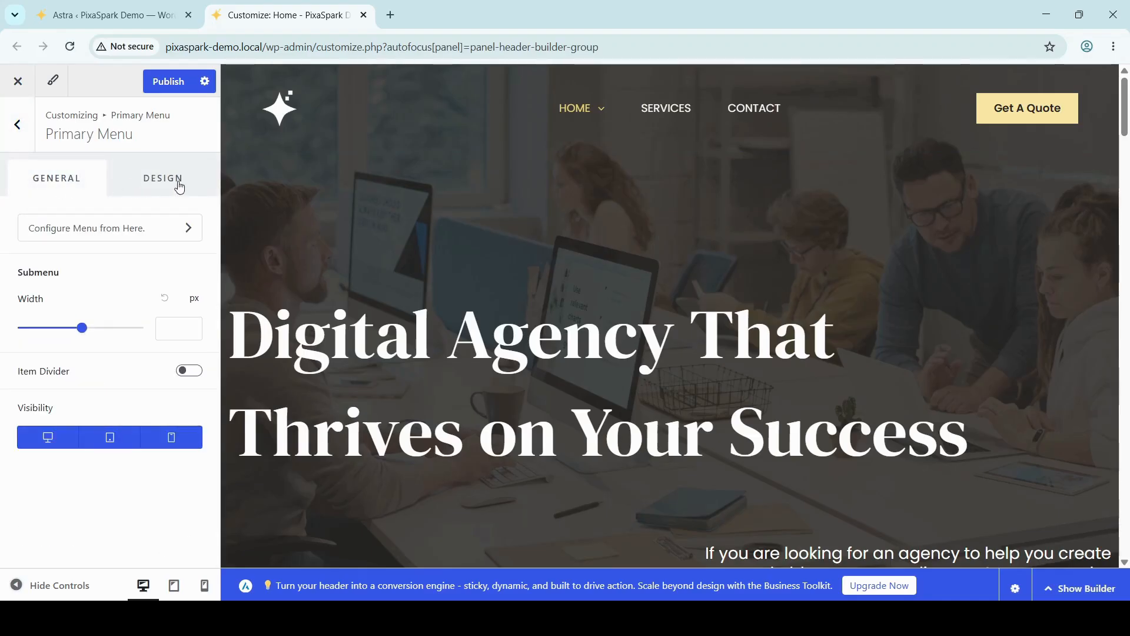
Try submenu widths of 1000, 564, 584 and 871 px for the Primary Menu, previewing the HOME submenu, and reset the width.
mouse_move(86, 330)
left_mouse_down()
mouse_move(128, 328)
mouse_move(84, 327)
left_mouse_up()
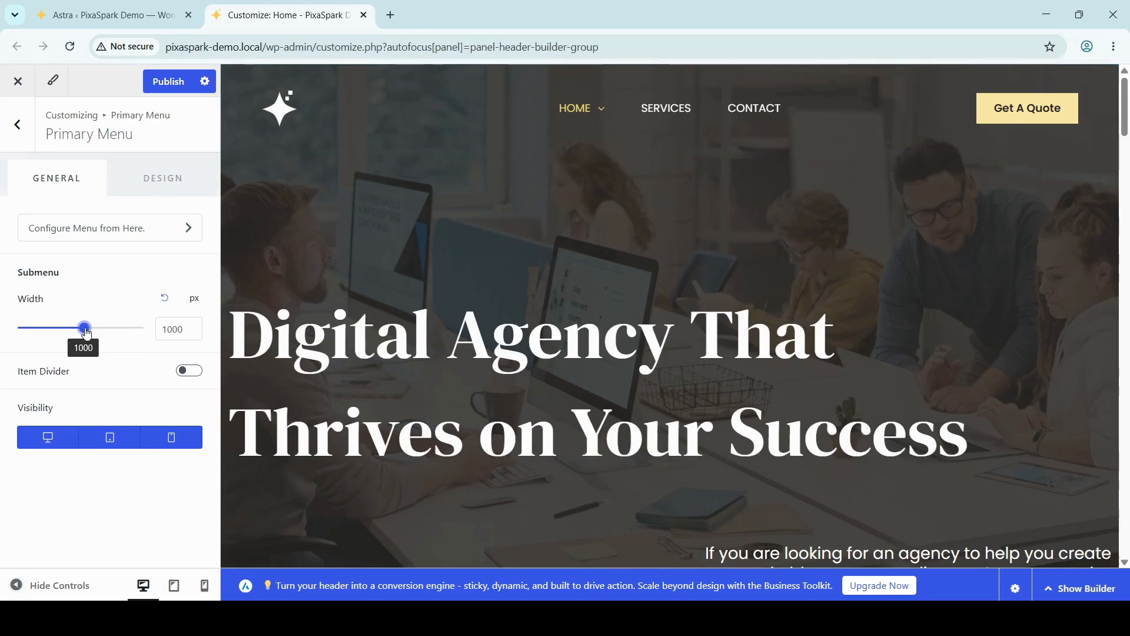
left_click_drag(87, 329, 56, 328)
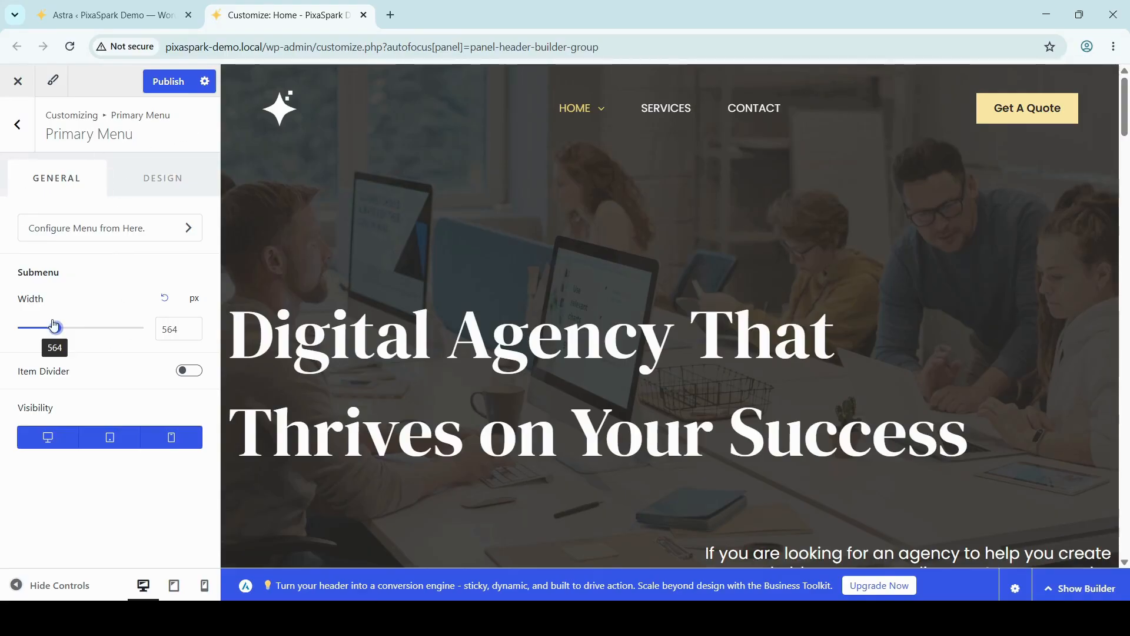
mouse_move(56, 327)
left_mouse_down()
mouse_move(87, 330)
mouse_move(60, 336)
left_mouse_up()
mouse_move(585, 173)
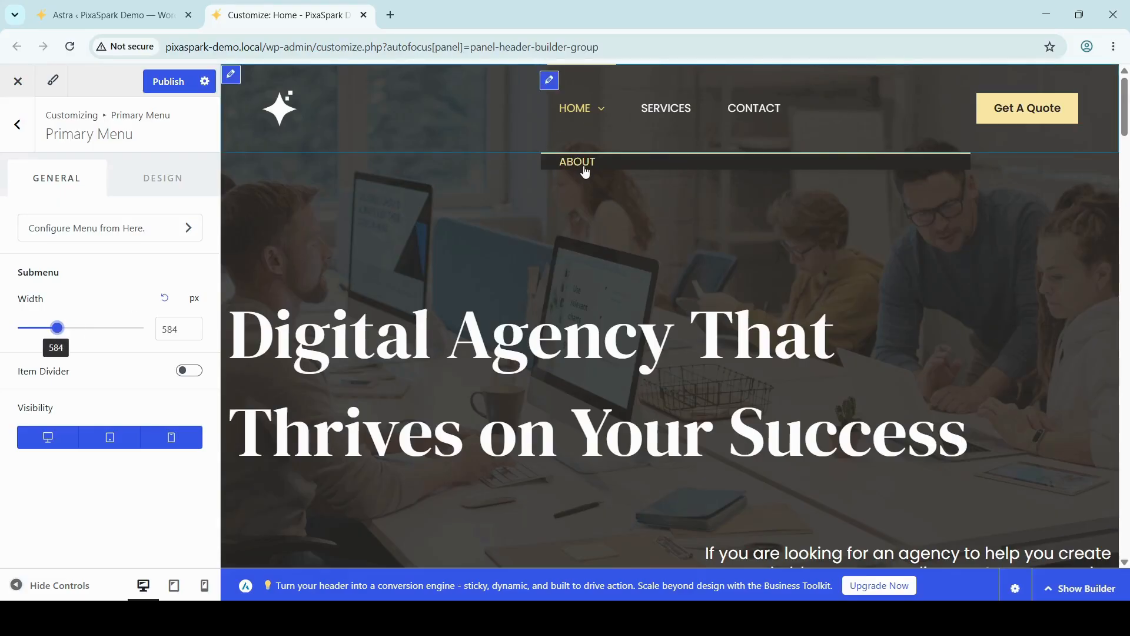
left_click_drag(65, 334, 78, 334)
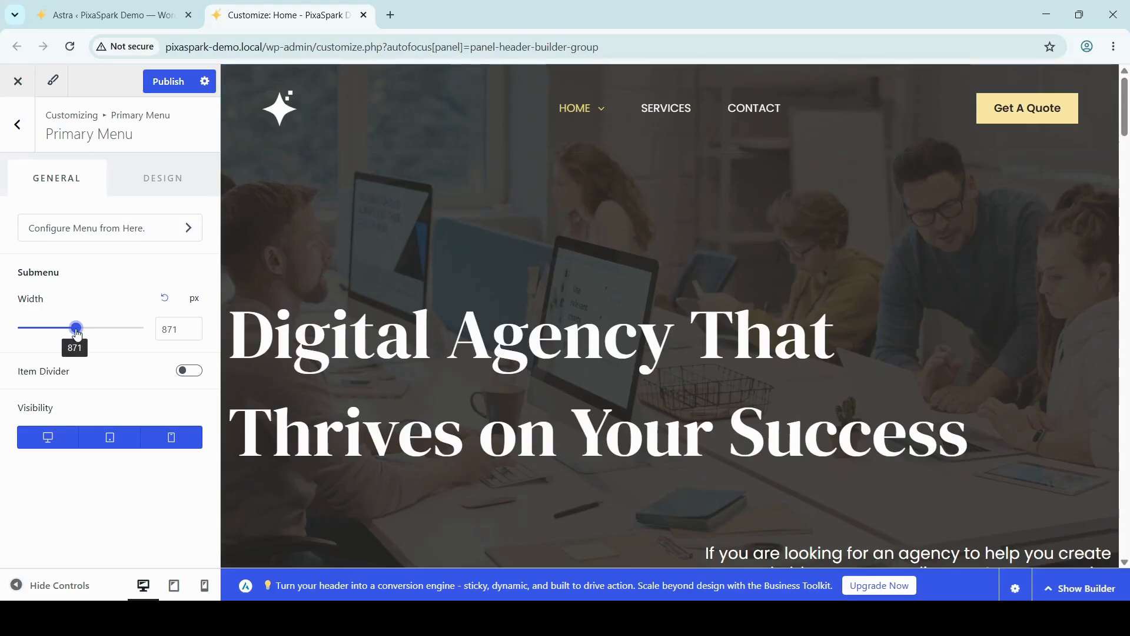
left_click(165, 301)
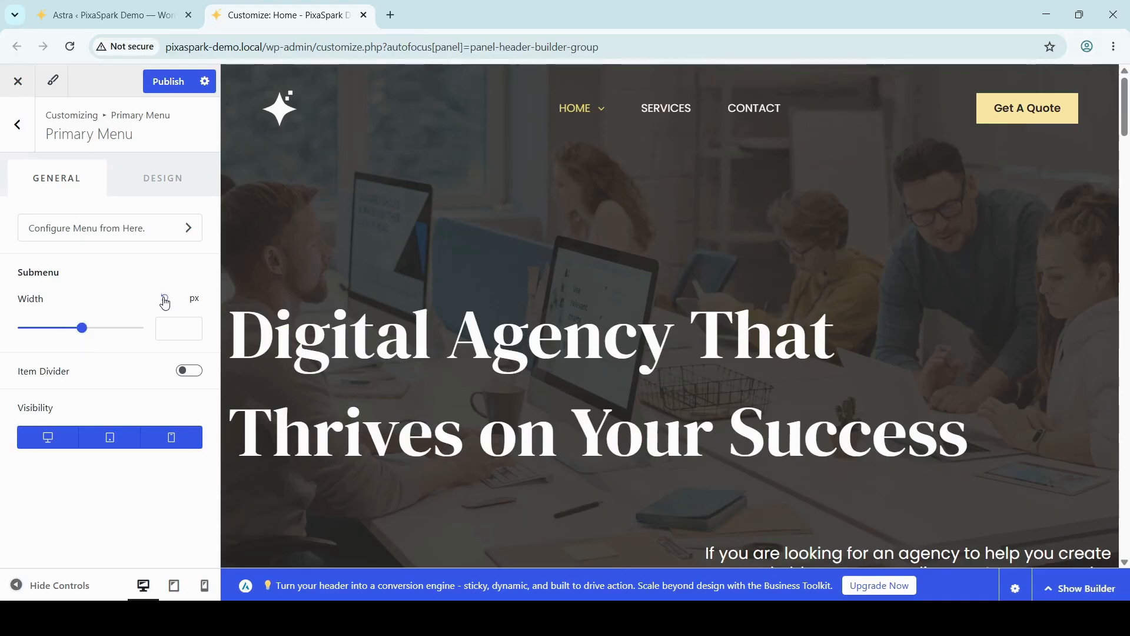
Check the HOME submenu in the preview and publish the header customizations.
mouse_move(600, 105)
left_click(172, 82)
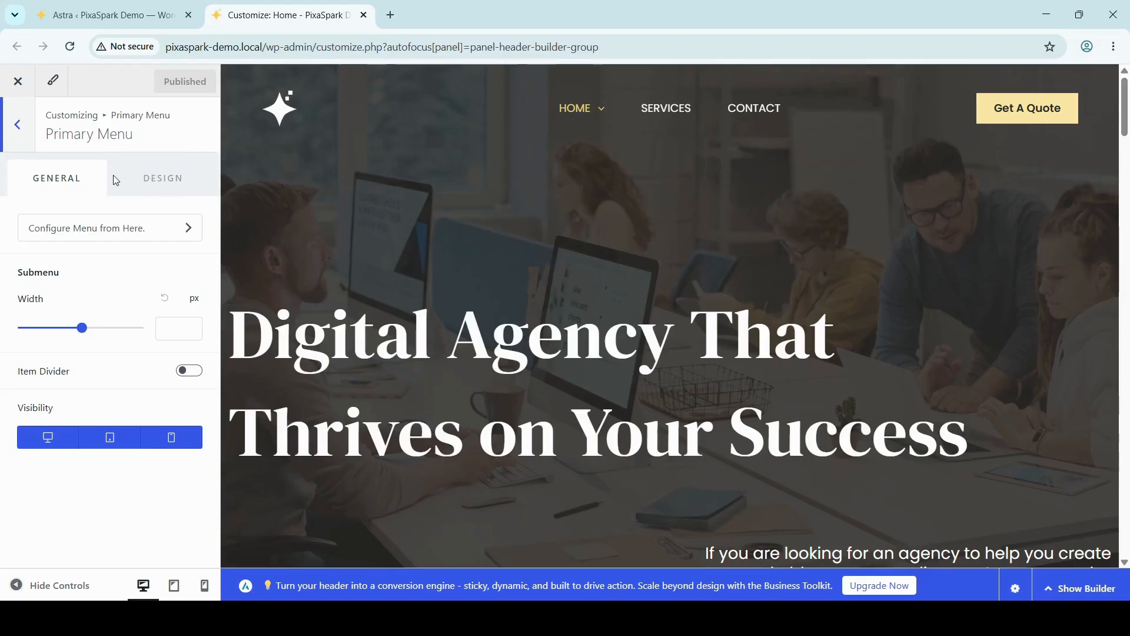
Examine the Primary Menu's design settings, covering hover style, submenu container, borders, menu colors, font and spacing.
left_click(168, 179)
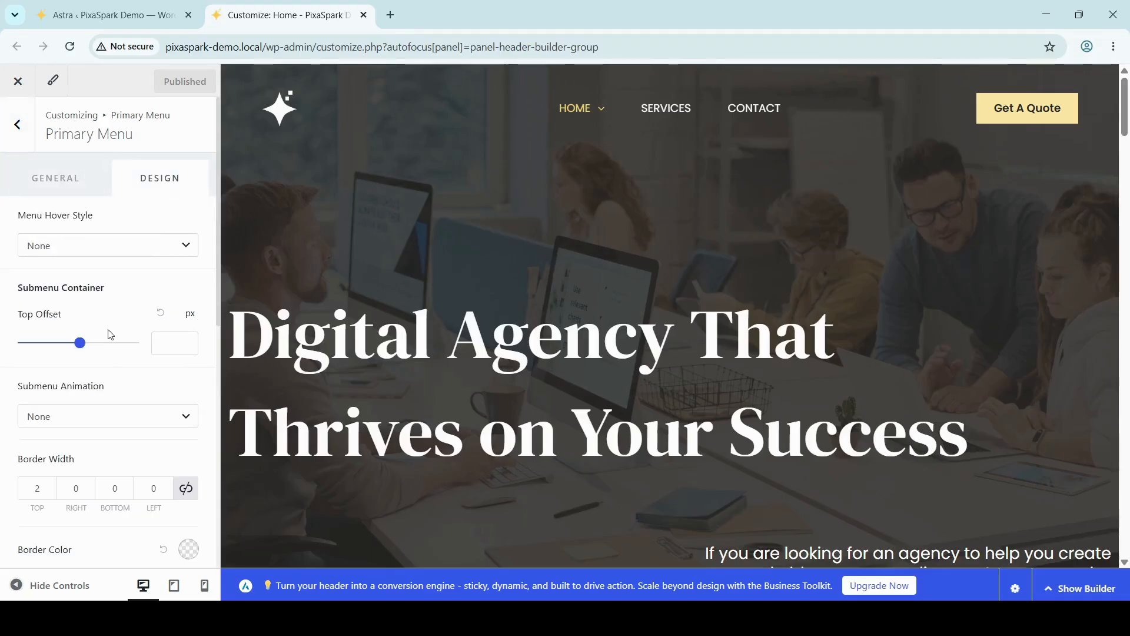
scroll(98, 333, "down", 6)
scroll(98, 333, "down", 2)
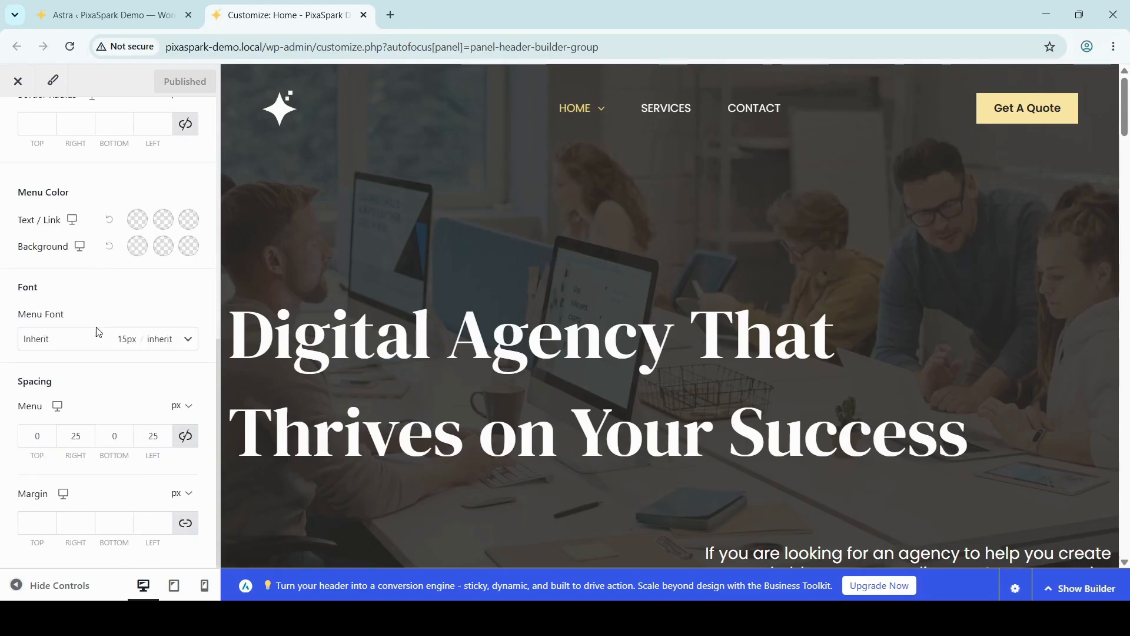
scroll(98, 332, "up", 8)
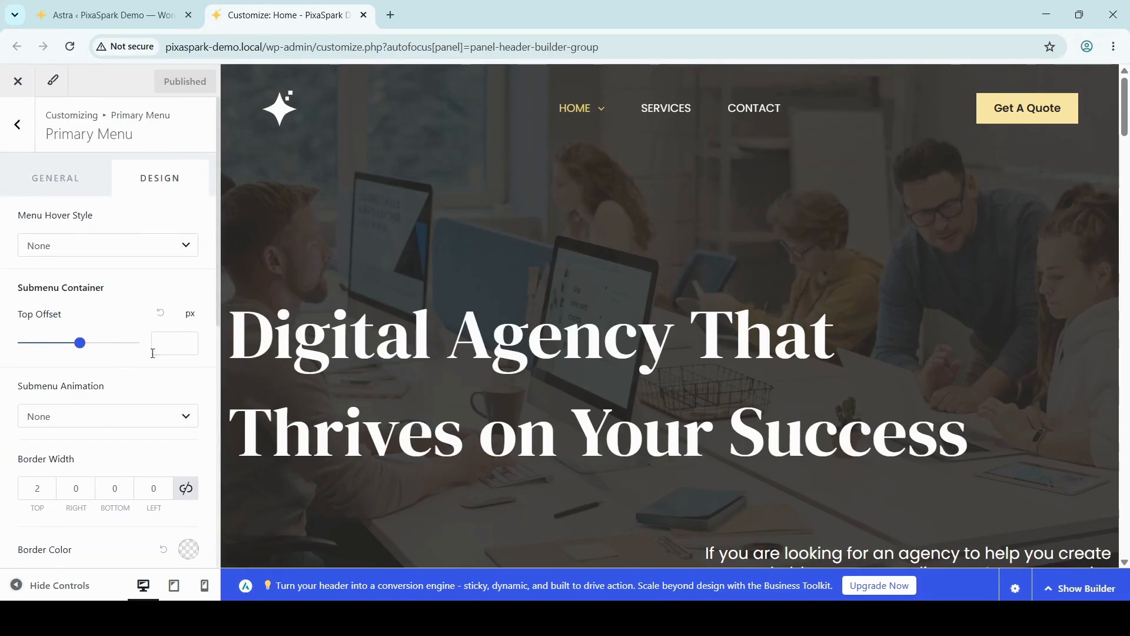
mouse_move(554, 113)
scroll(127, 463, "down", 5)
scroll(127, 463, "up", 4)
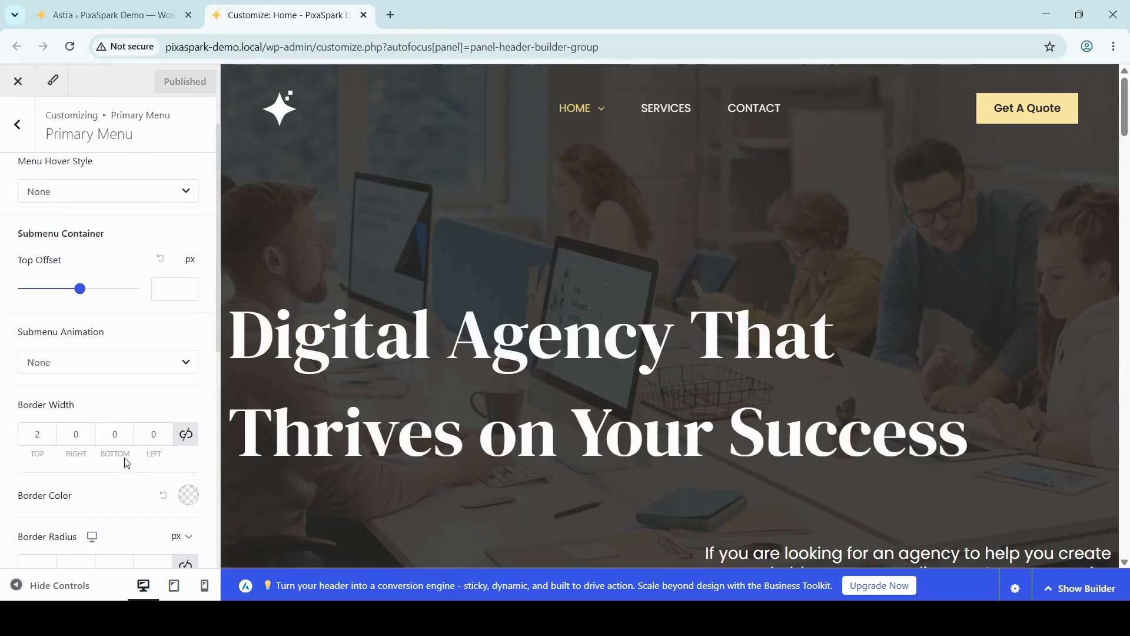
scroll(126, 464, "up", 1)
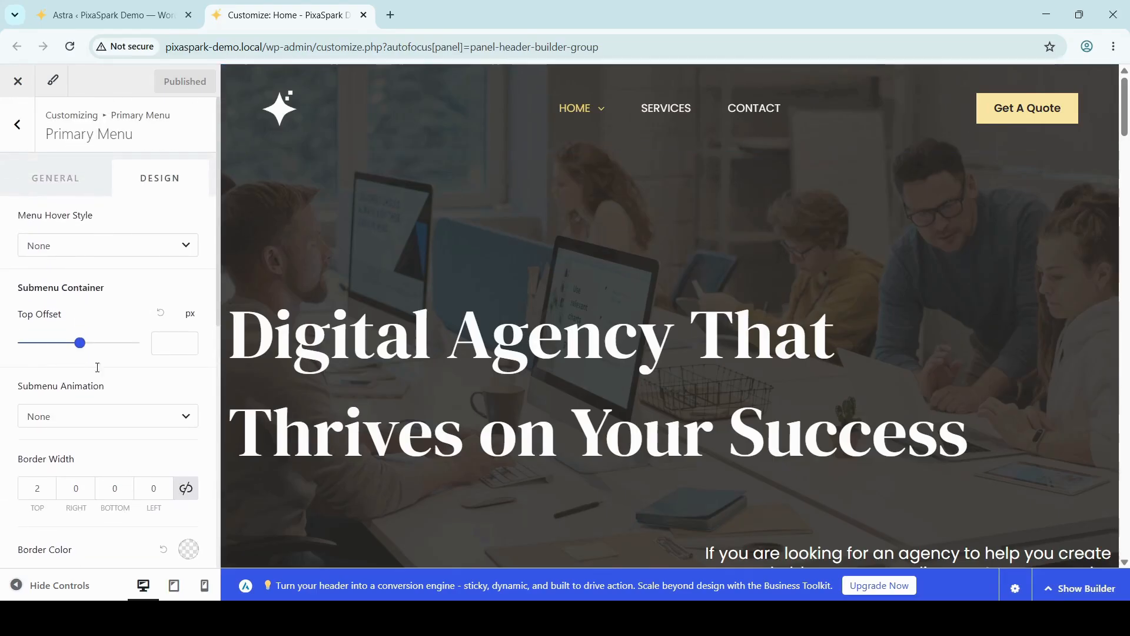
Return to the Header elements, reopen Primary Menu and go through its design options once more.
left_click(16, 125)
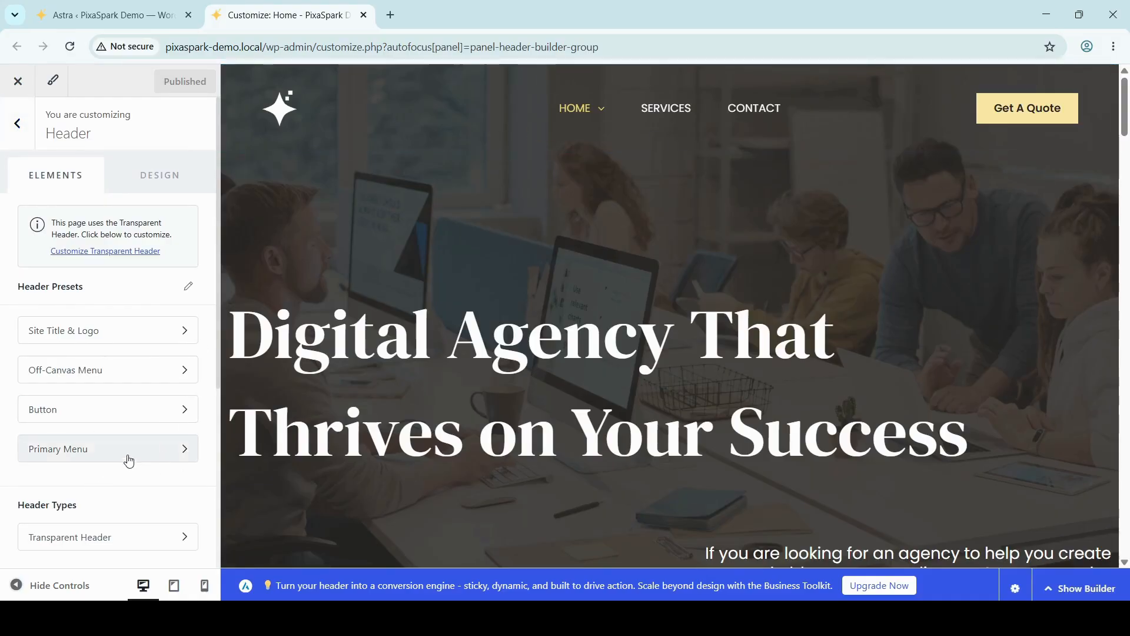
left_click(80, 454)
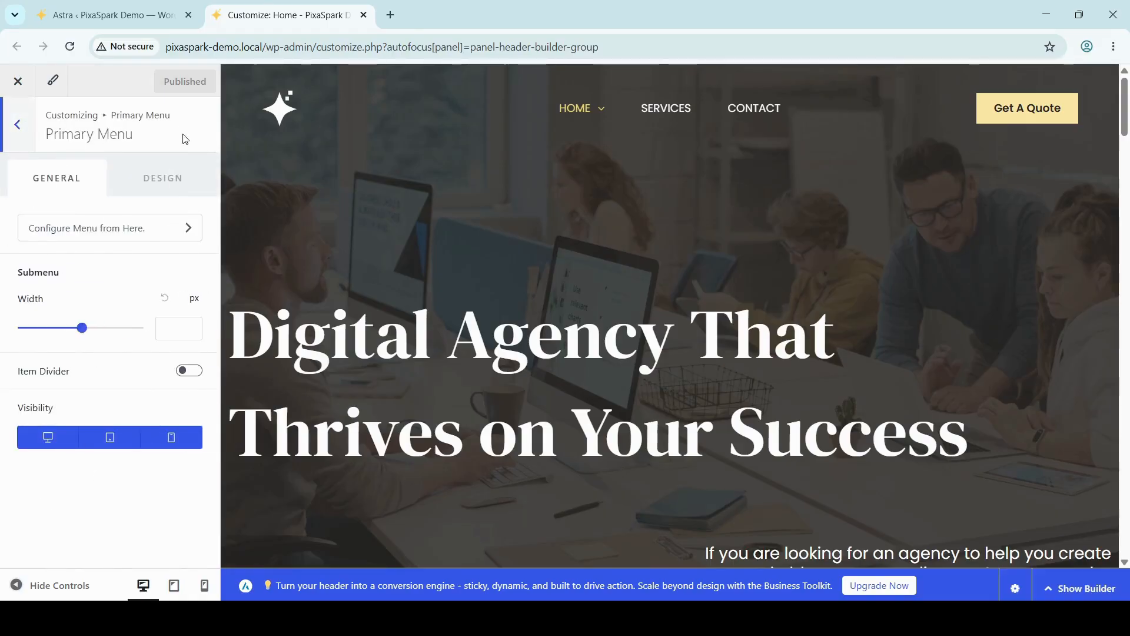
left_click(167, 183)
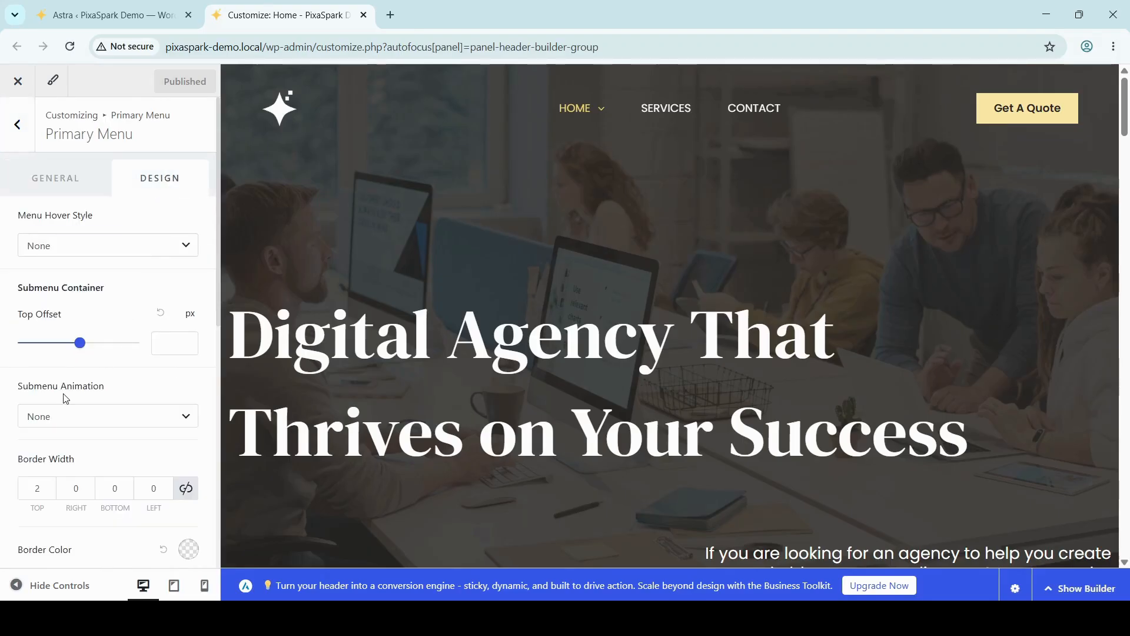
scroll(64, 400, "down", 7)
scroll(61, 405, "up", 7)
scroll(126, 386, "down", 8)
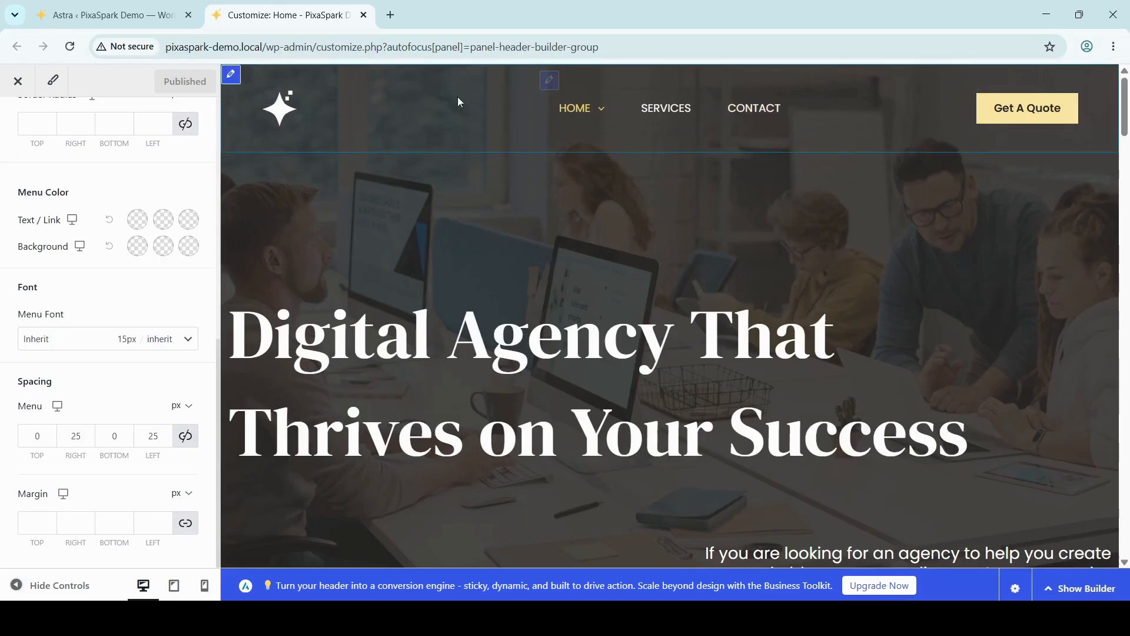
Close the customizer and check the HOME submenu on the live PixaSpark Demo site.
left_click(18, 82)
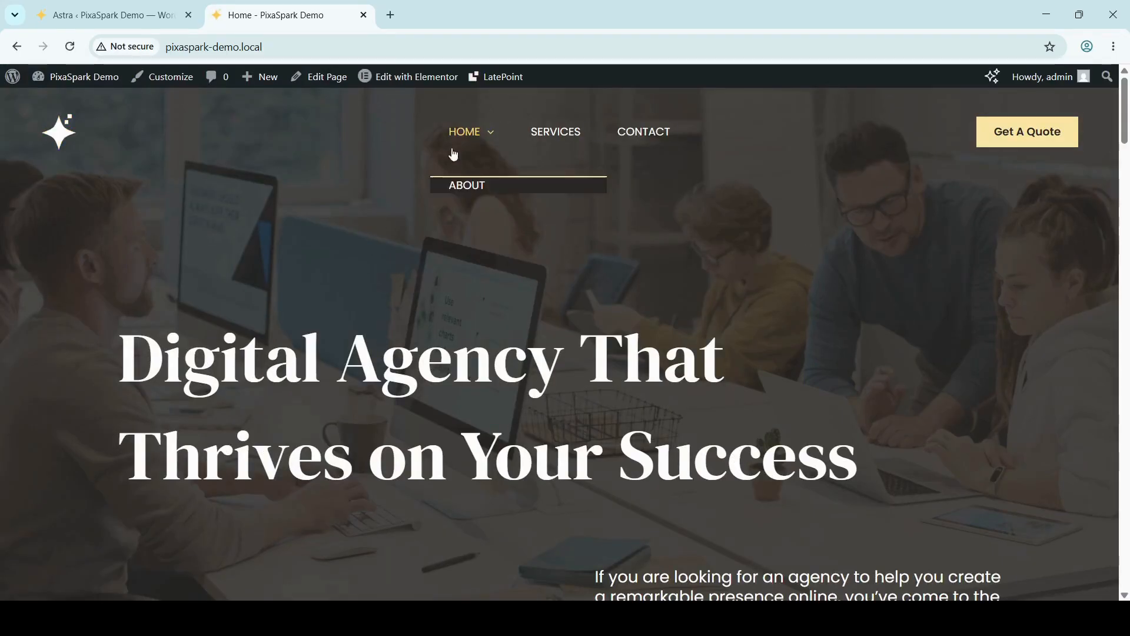
mouse_move(474, 154)
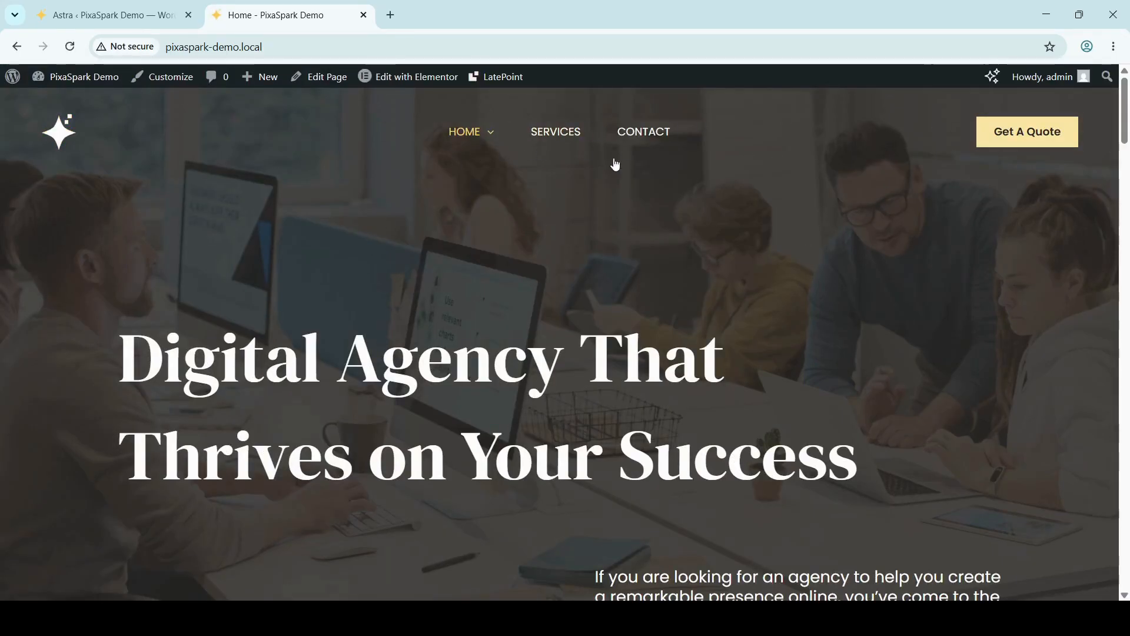